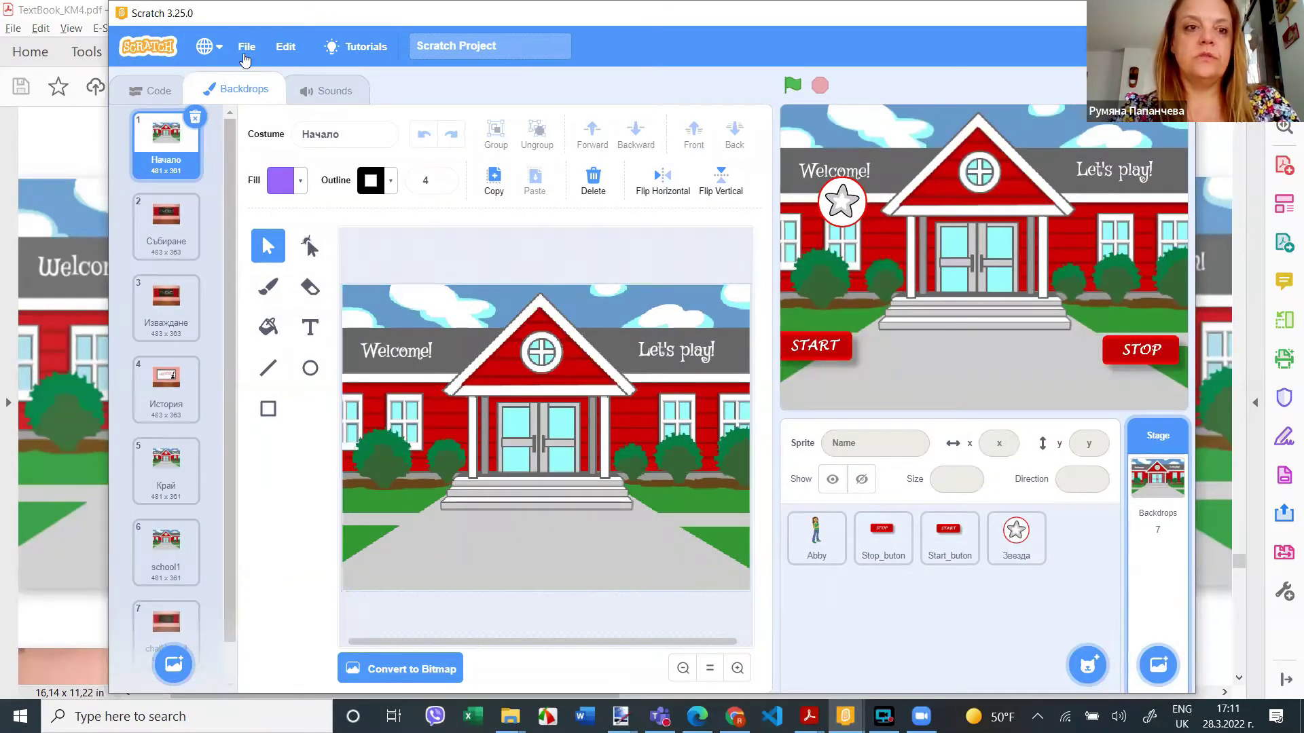
- Create a new project, replacing the current one, and delete its default cat sprite
{"action": "left_click", "coordinate": [251, 71]}
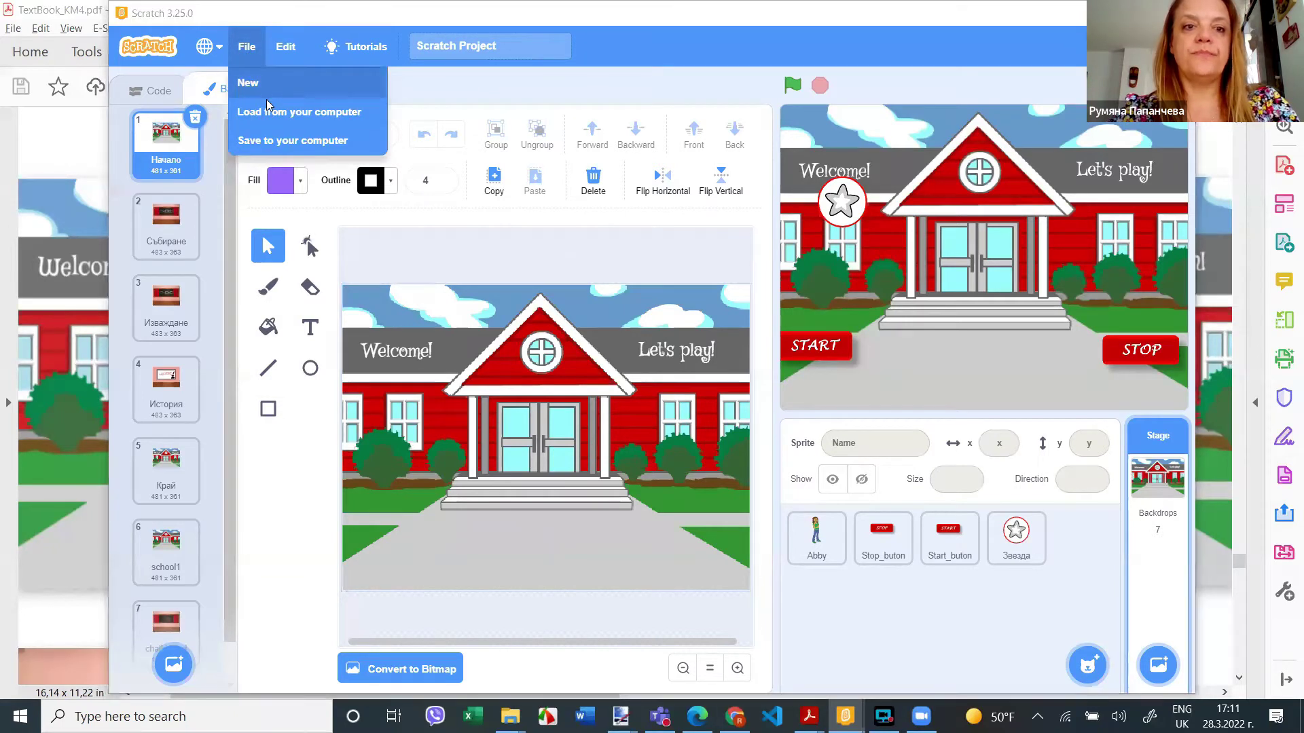
{"action": "left_click", "coordinate": [265, 110]}
{"action": "left_click", "coordinate": [686, 358]}
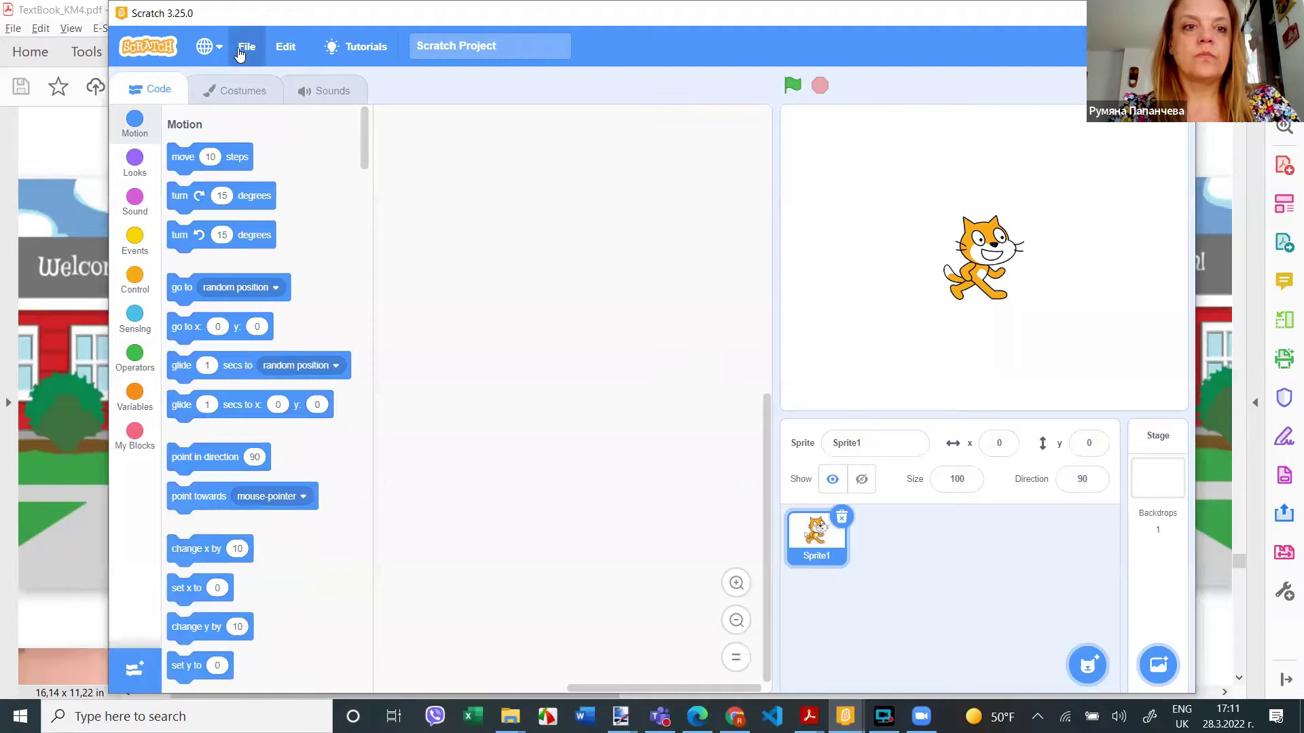
{"action": "left_click", "coordinate": [842, 520]}
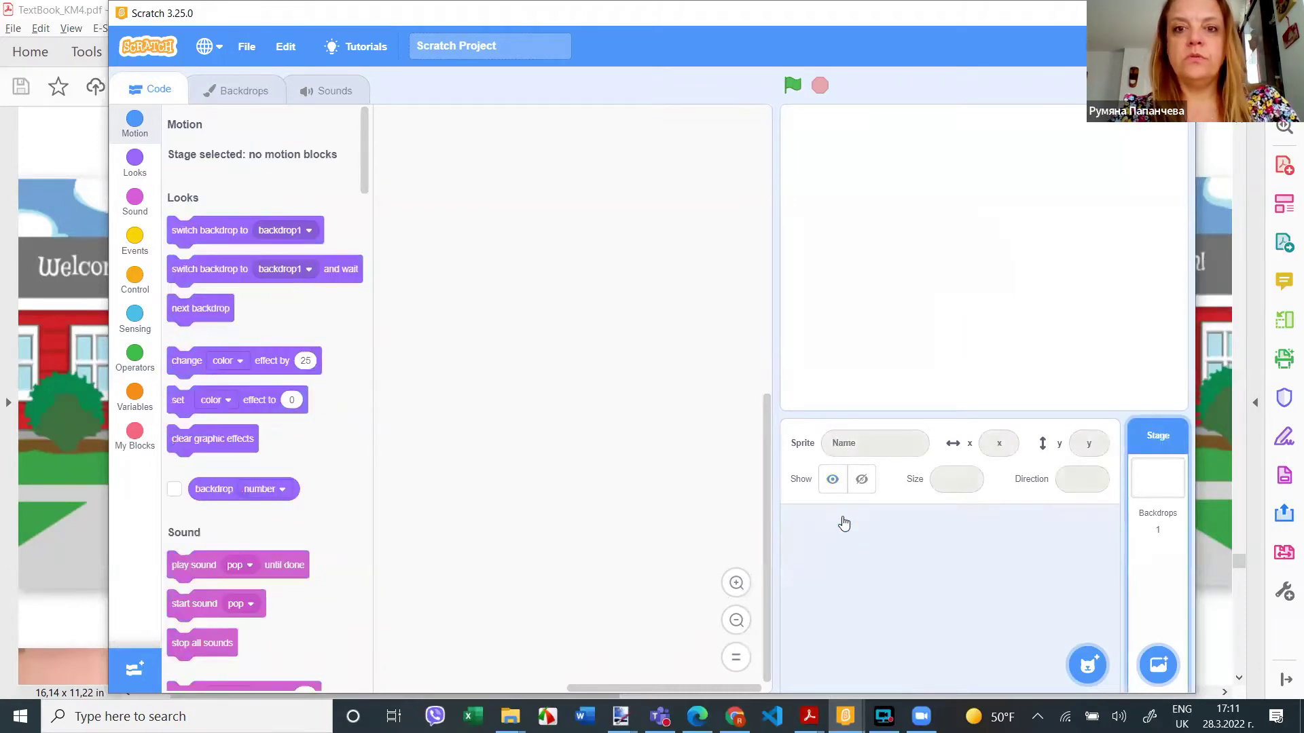
- Change the interface language to Български
{"action": "left_click", "coordinate": [223, 54]}
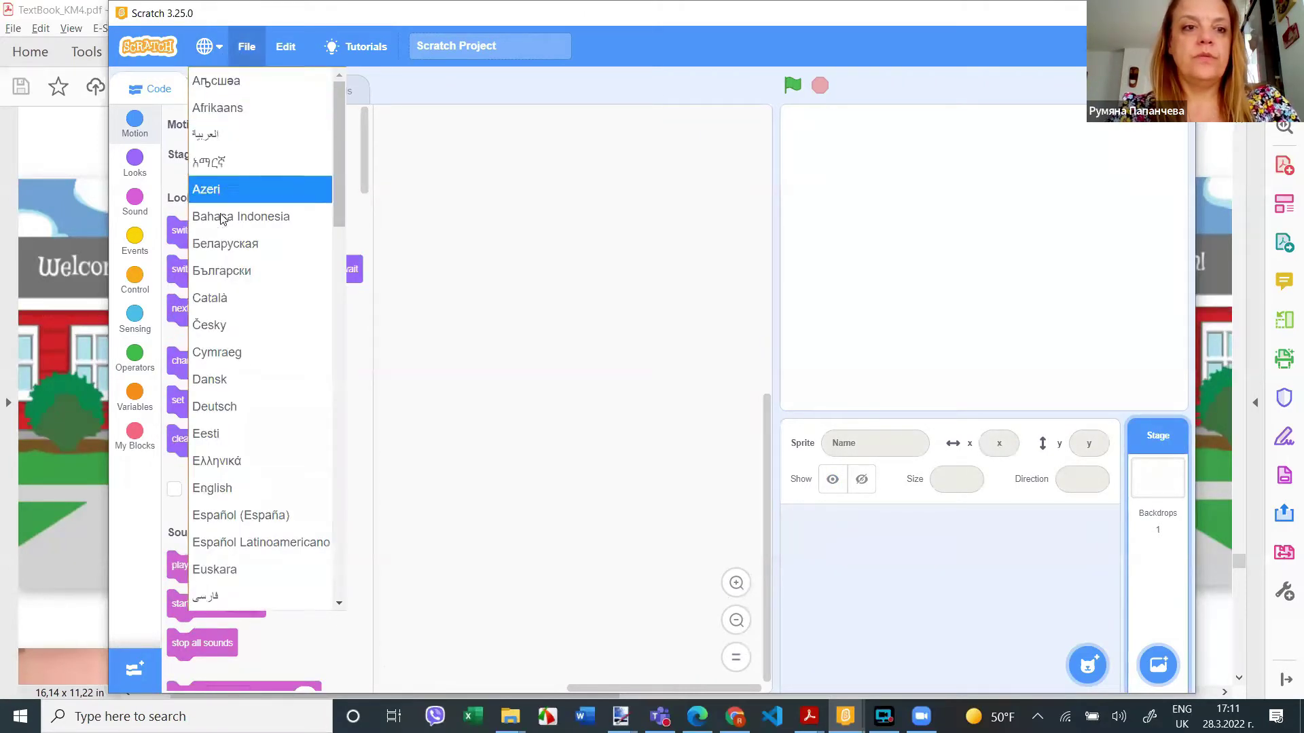
{"action": "left_click", "coordinate": [221, 271]}
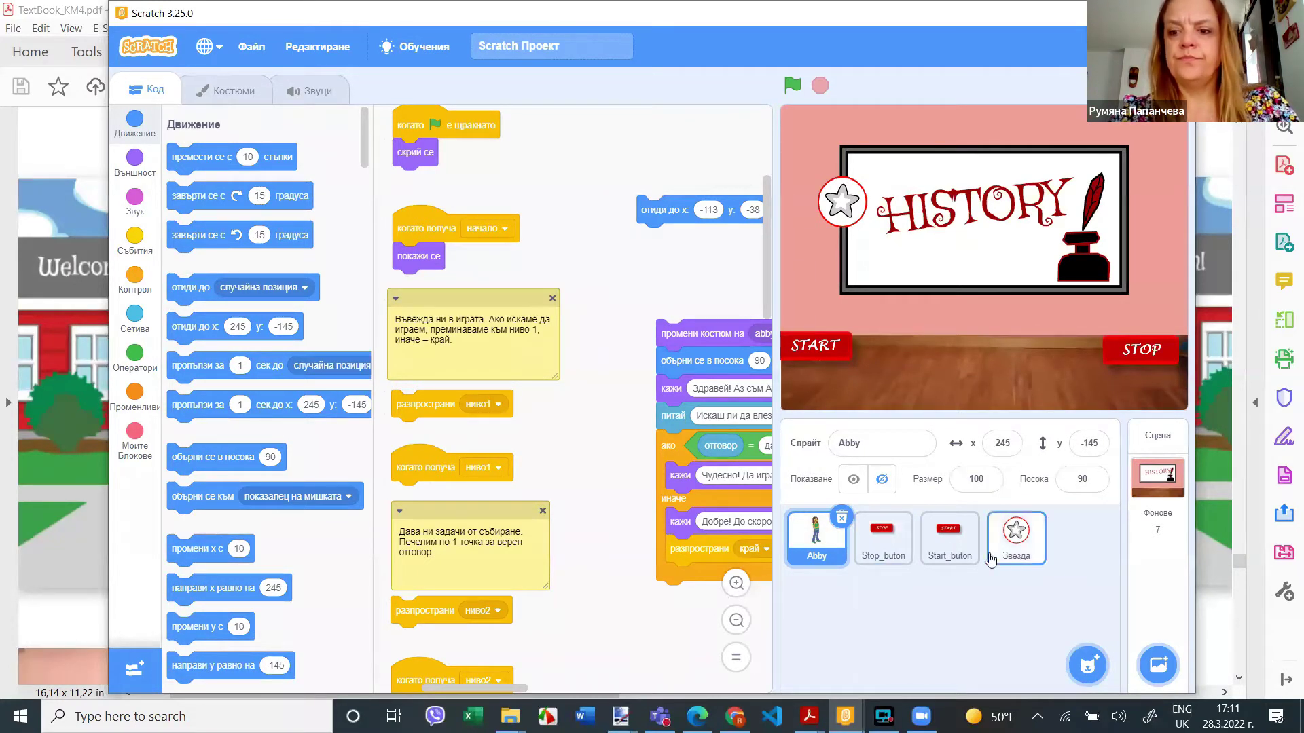
- Add the School backdrop from the backdrop library to the stage
{"action": "mouse_move", "coordinate": [1158, 665]}
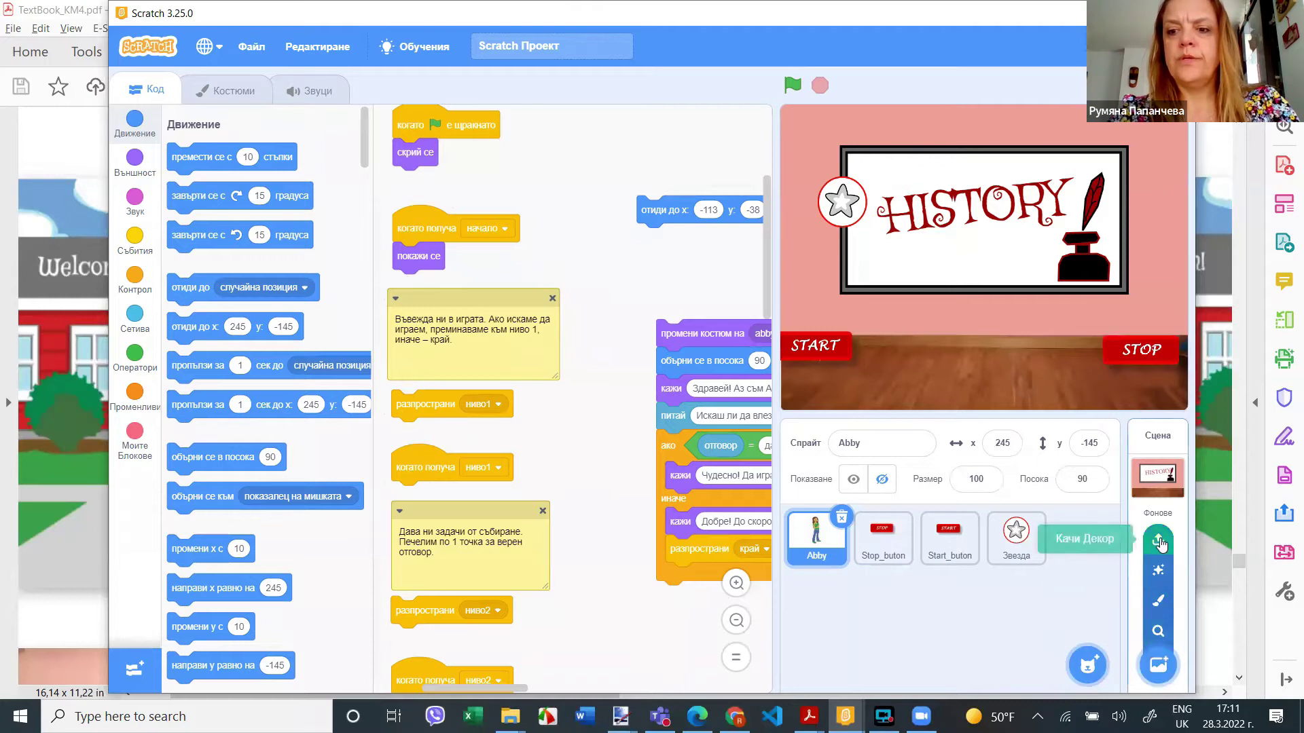
{"action": "left_click", "coordinate": [1159, 633]}
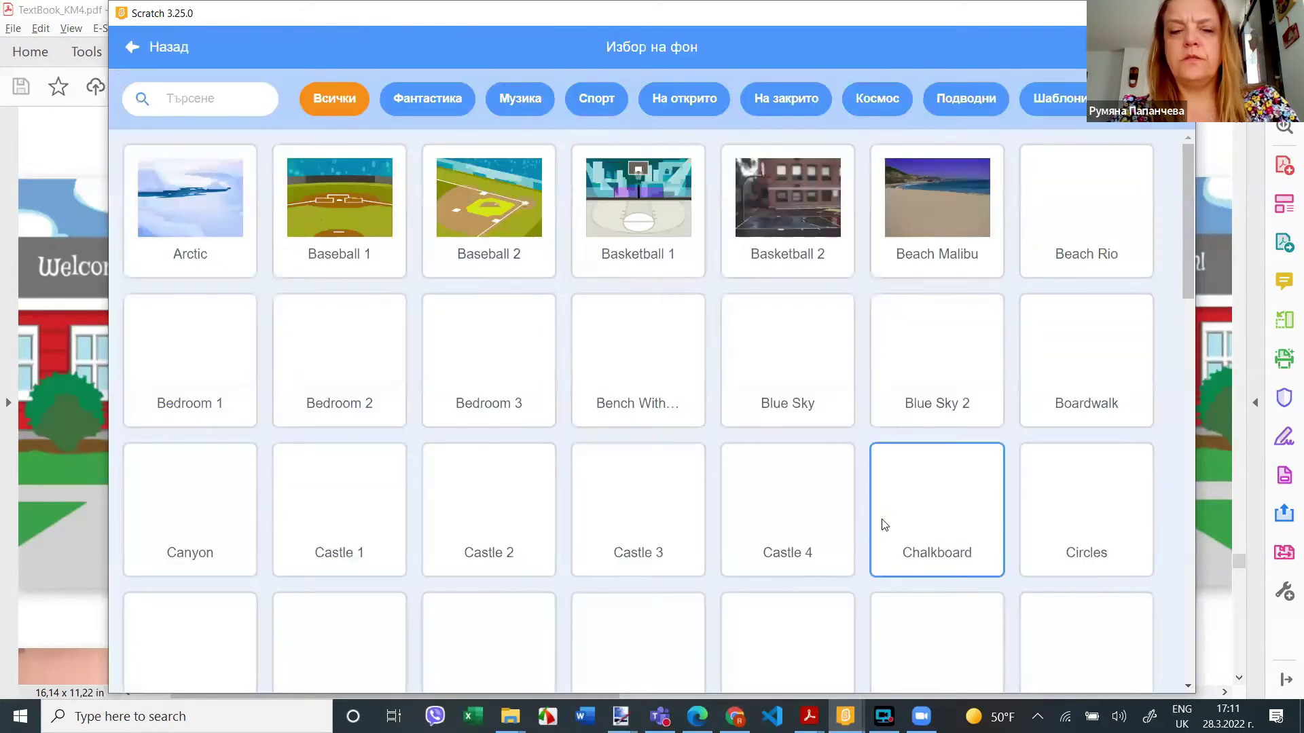
{"action": "scroll", "coordinate": [675, 521], "scroll_direction": "down", "scroll_amount": 1}
{"action": "scroll", "coordinate": [675, 520], "scroll_direction": "down", "scroll_amount": 1}
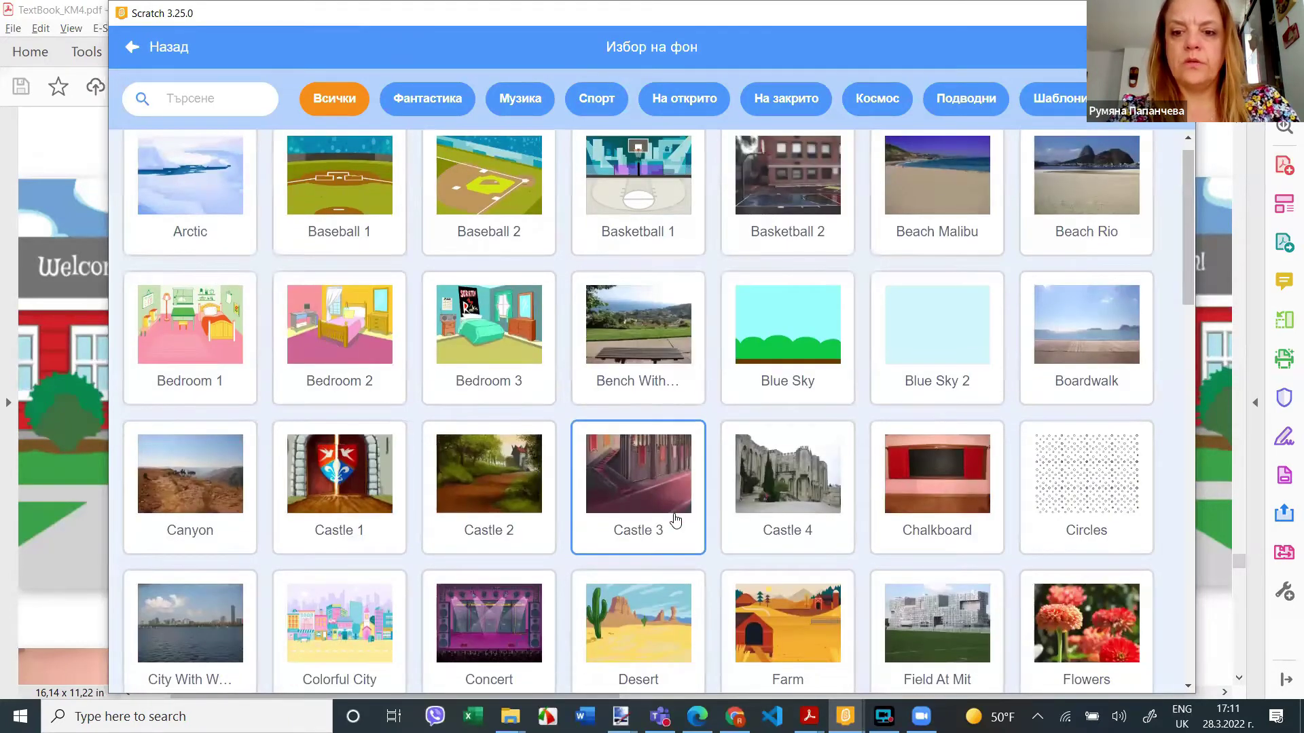
{"action": "scroll", "coordinate": [676, 520], "scroll_direction": "down", "scroll_amount": 10}
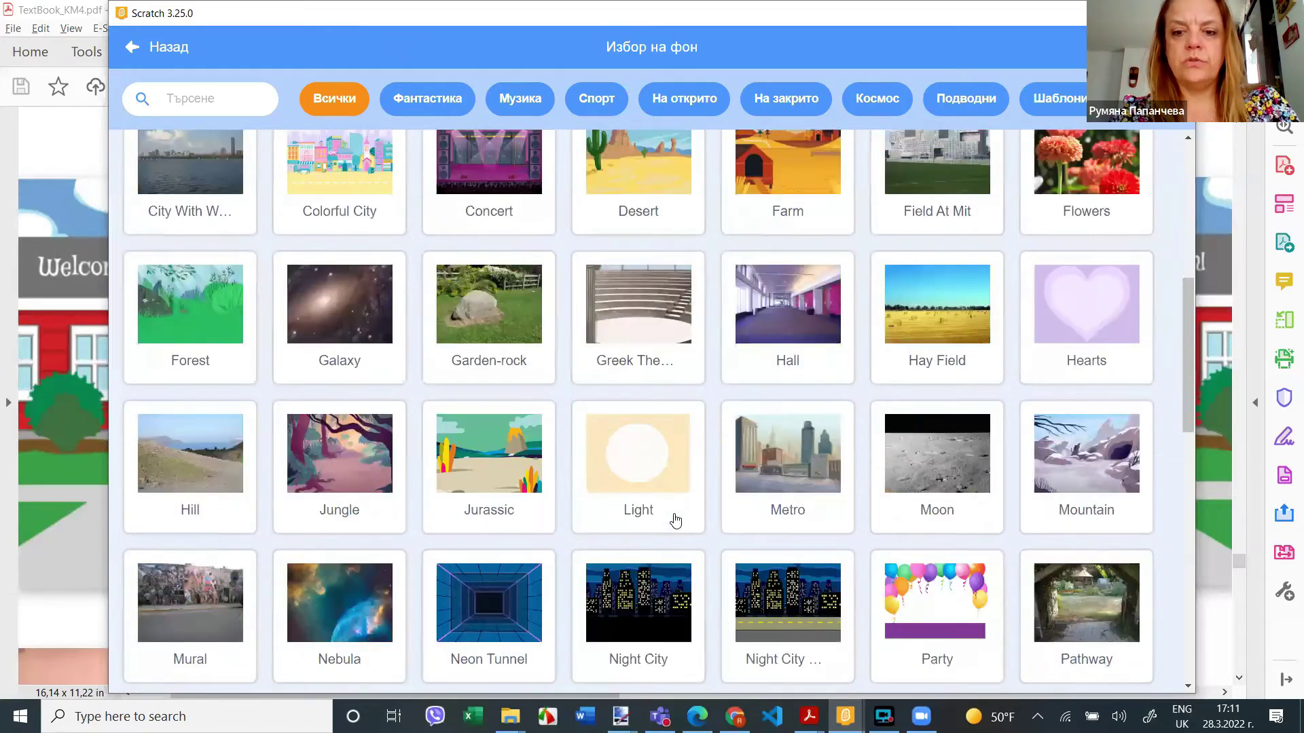
{"action": "scroll", "coordinate": [675, 520], "scroll_direction": "down", "scroll_amount": 8}
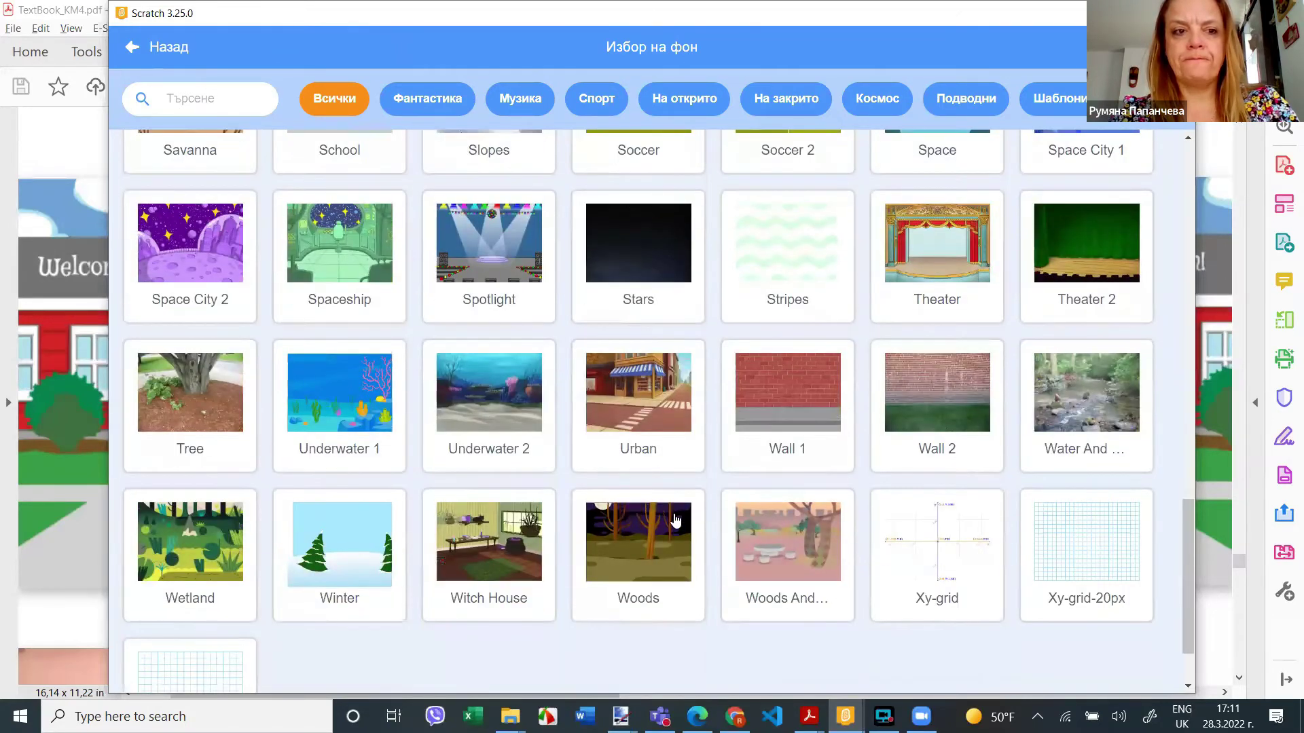
{"action": "scroll", "coordinate": [676, 520], "scroll_direction": "up", "scroll_amount": 3}
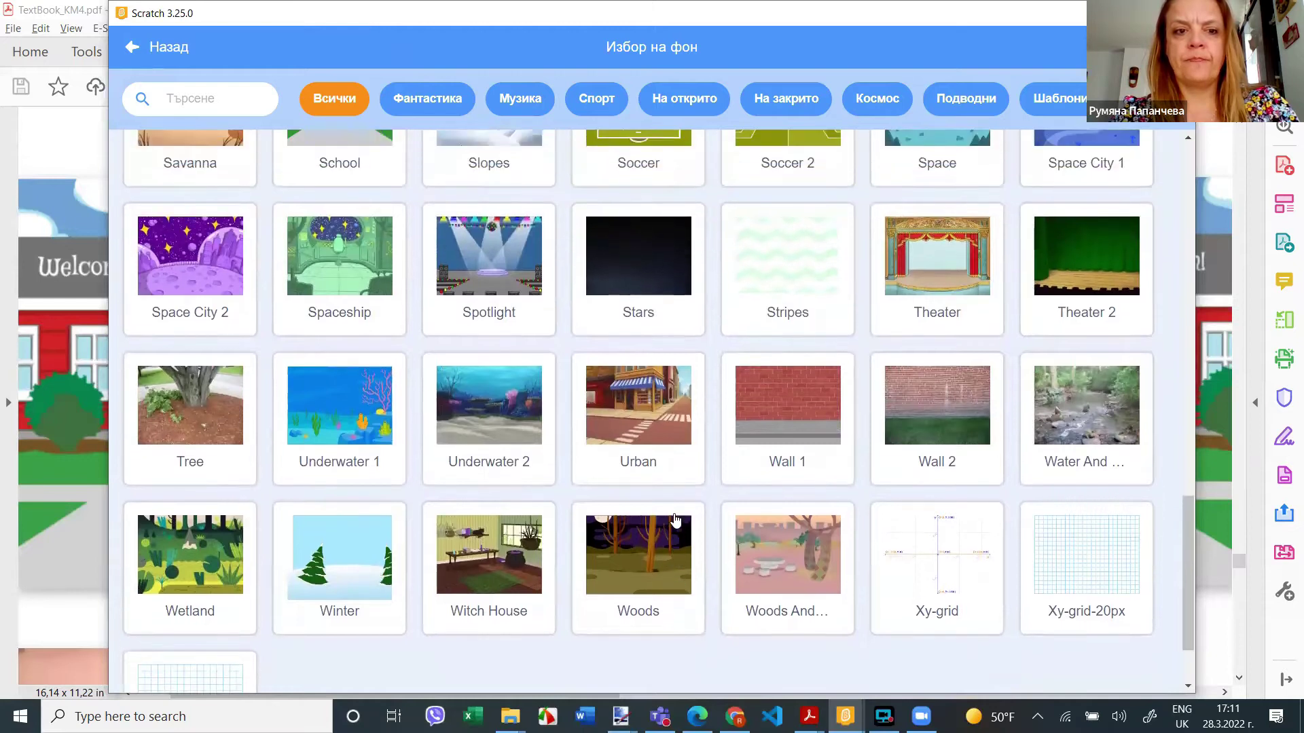
{"action": "left_click", "coordinate": [338, 241]}
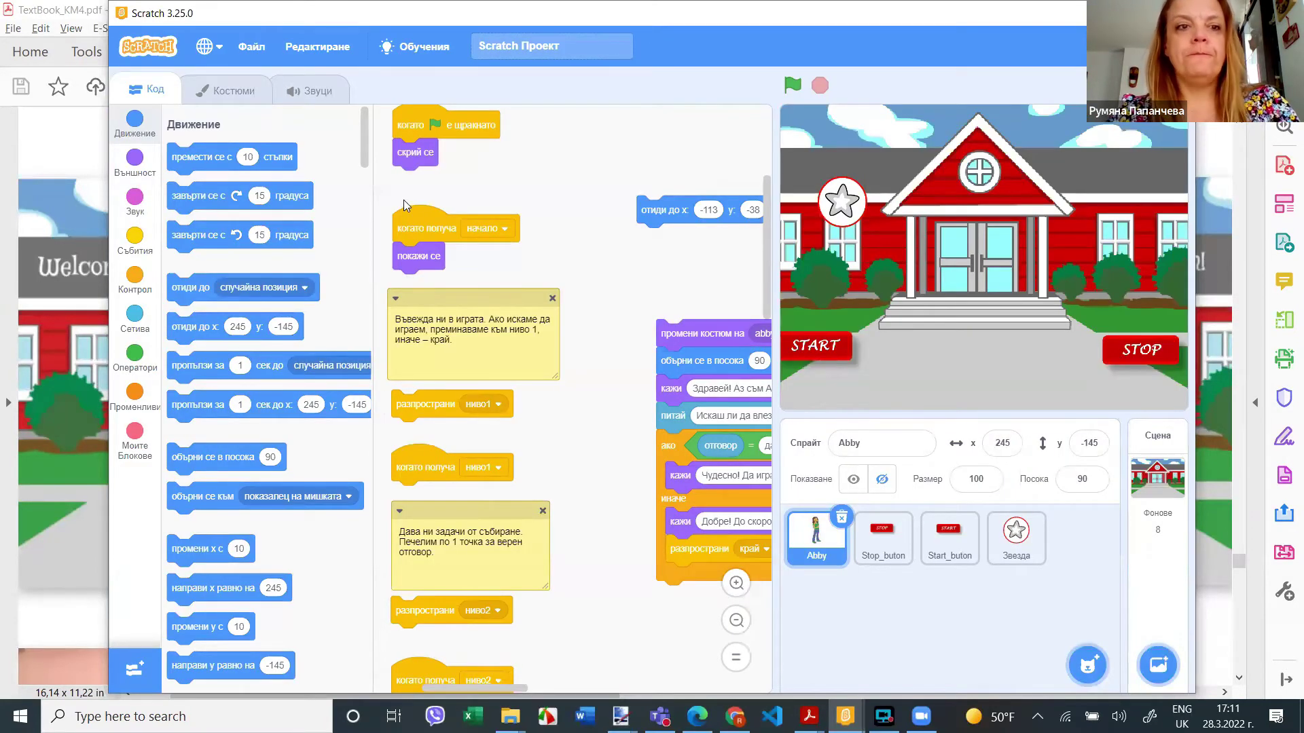
- Open the stage's School backdrop for editing and maximize the Scratch window
{"action": "left_click", "coordinate": [237, 90]}
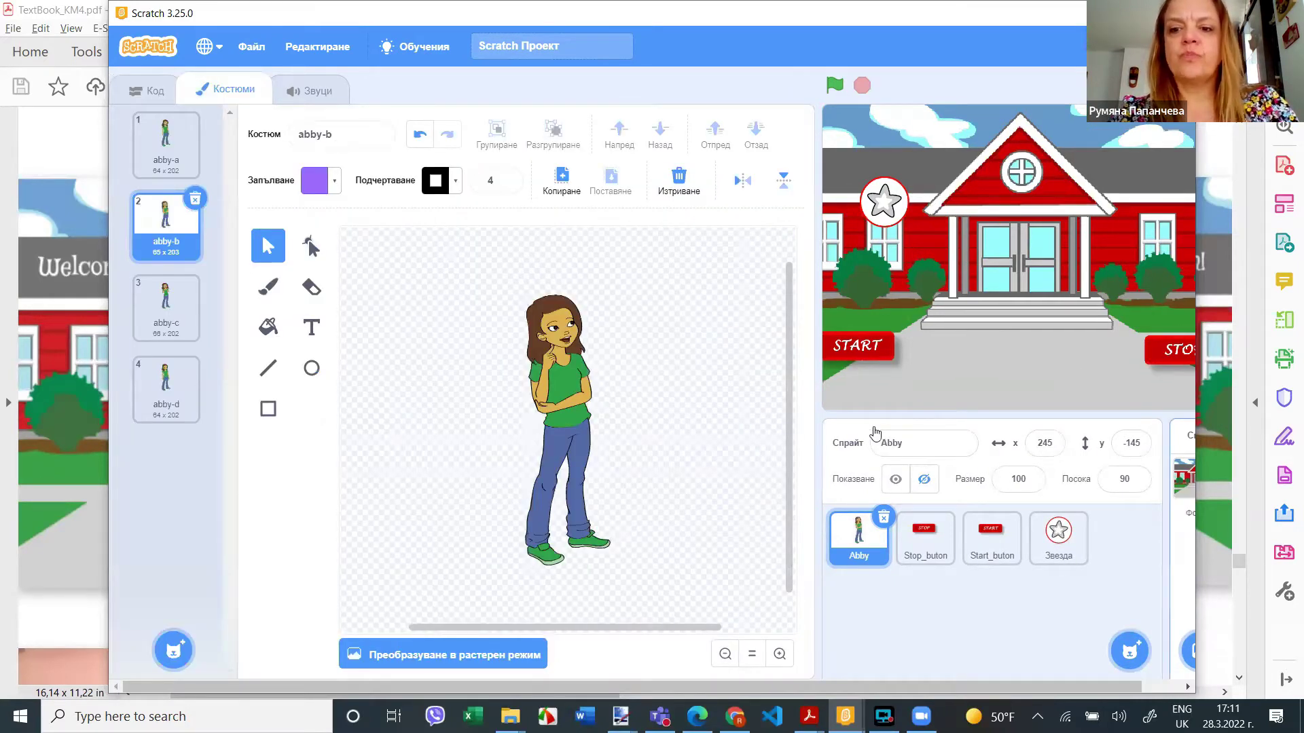
{"action": "left_click", "coordinate": [1184, 476]}
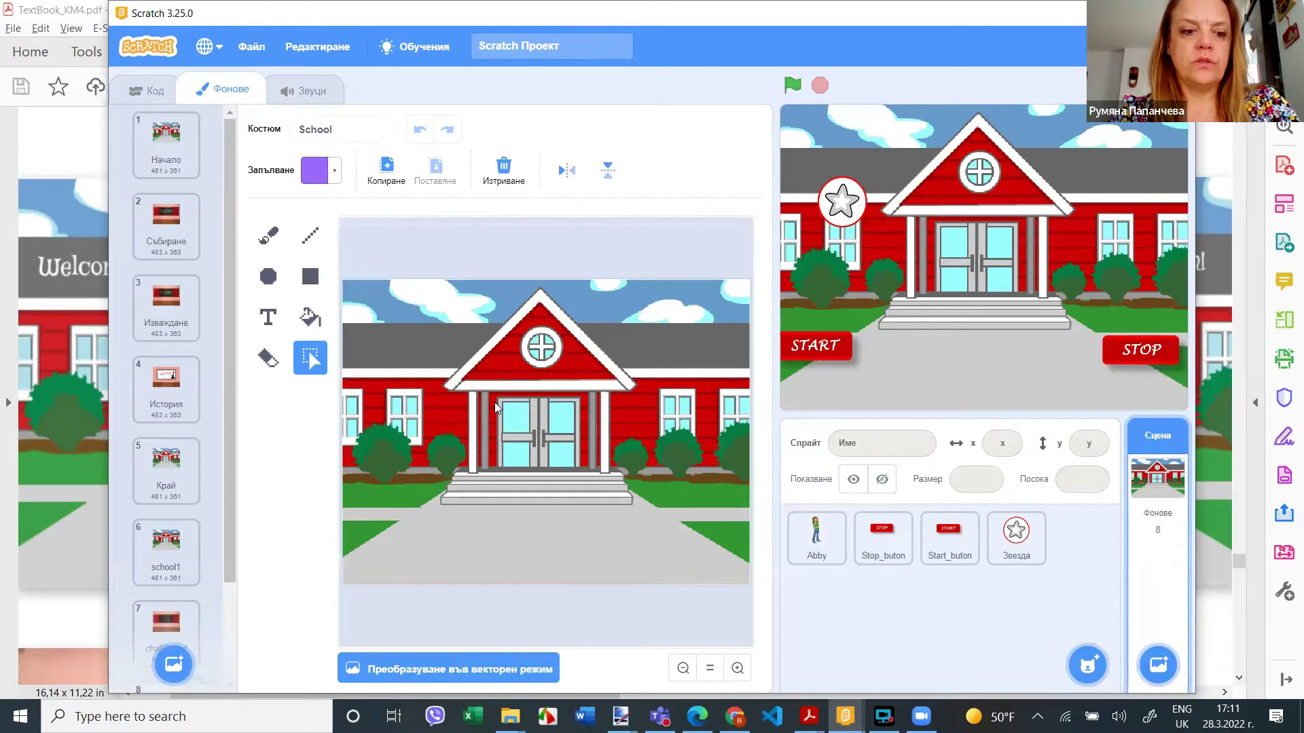
{"action": "left_click_drag", "start_coordinate": [229, 457], "coordinate": [229, 552]}
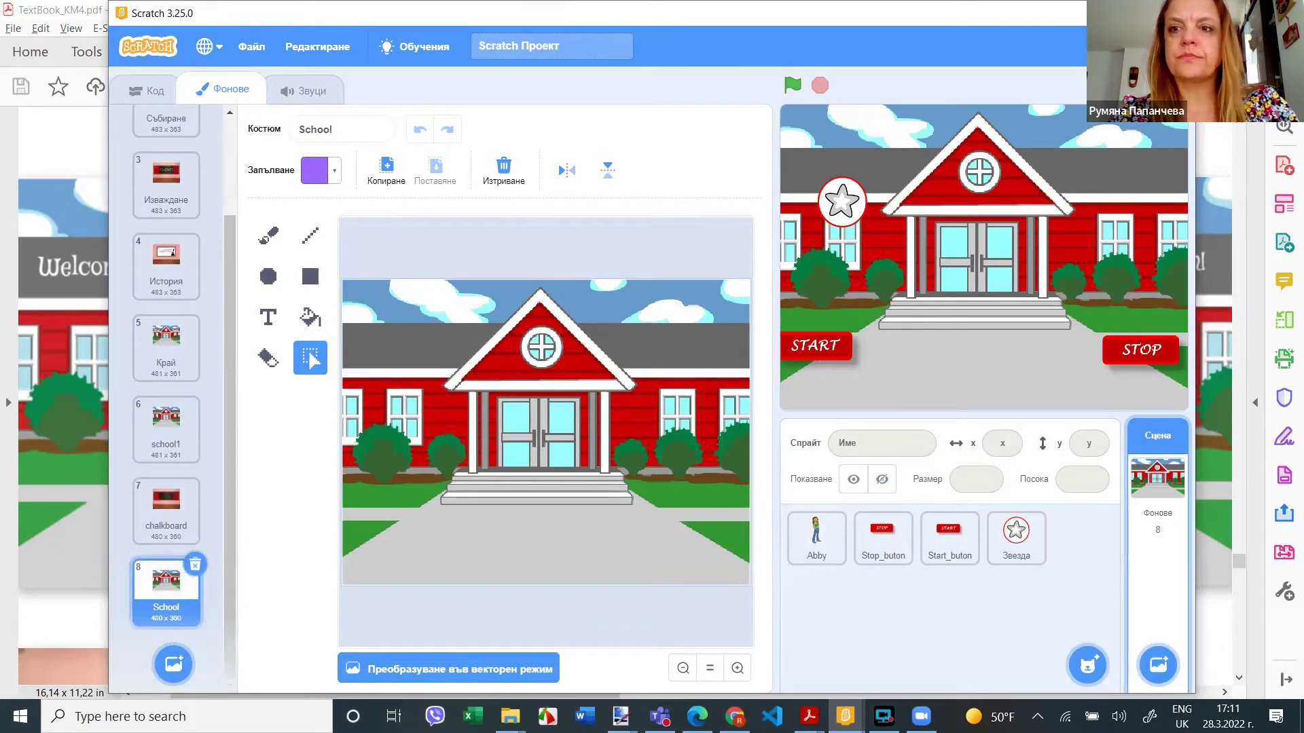
{"action": "key", "text": "super+Up"}
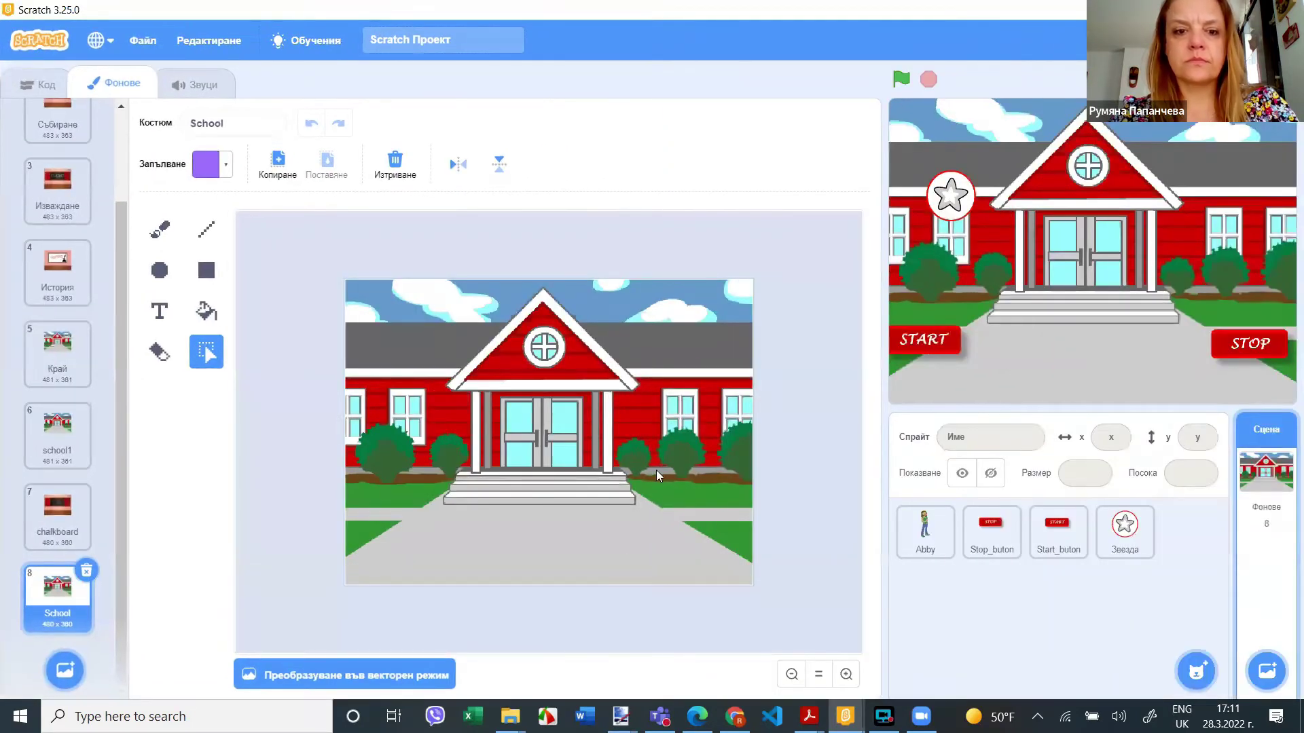
{"action": "left_click", "coordinate": [847, 674]}
{"action": "scroll", "coordinate": [562, 488], "scroll_direction": "left", "scroll_amount": 5}
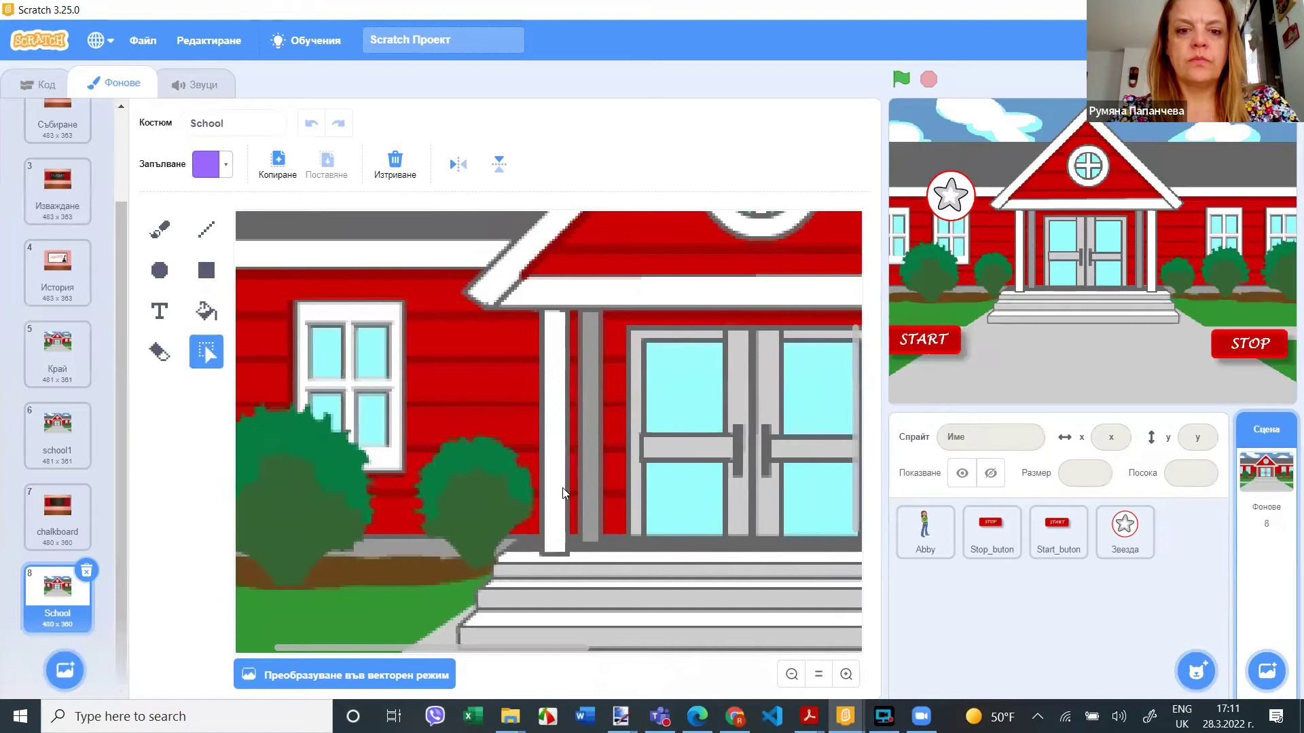
{"action": "scroll", "coordinate": [563, 488], "scroll_direction": "up", "scroll_amount": 5}
{"action": "scroll", "coordinate": [563, 488], "scroll_direction": "up", "scroll_amount": 1}
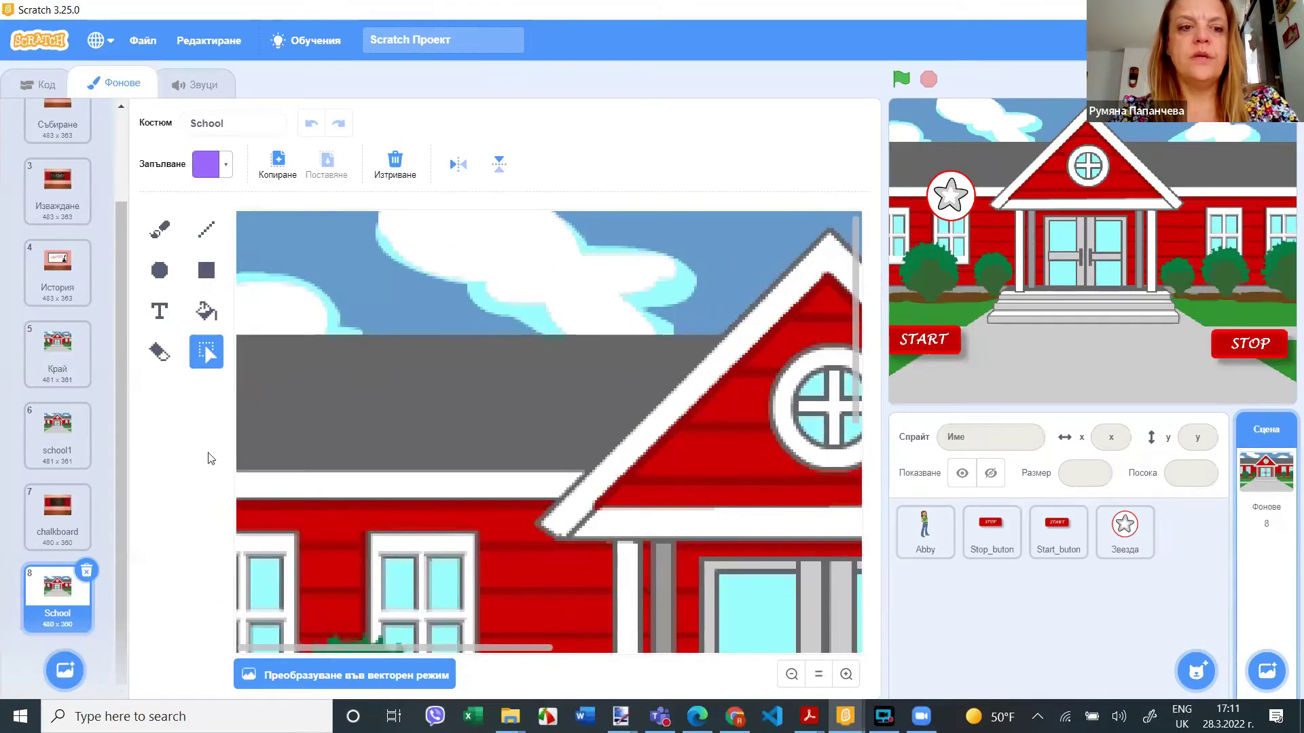
- Convert the School backdrop to vector mode and back to bitmap mode
{"action": "left_click", "coordinate": [323, 675]}
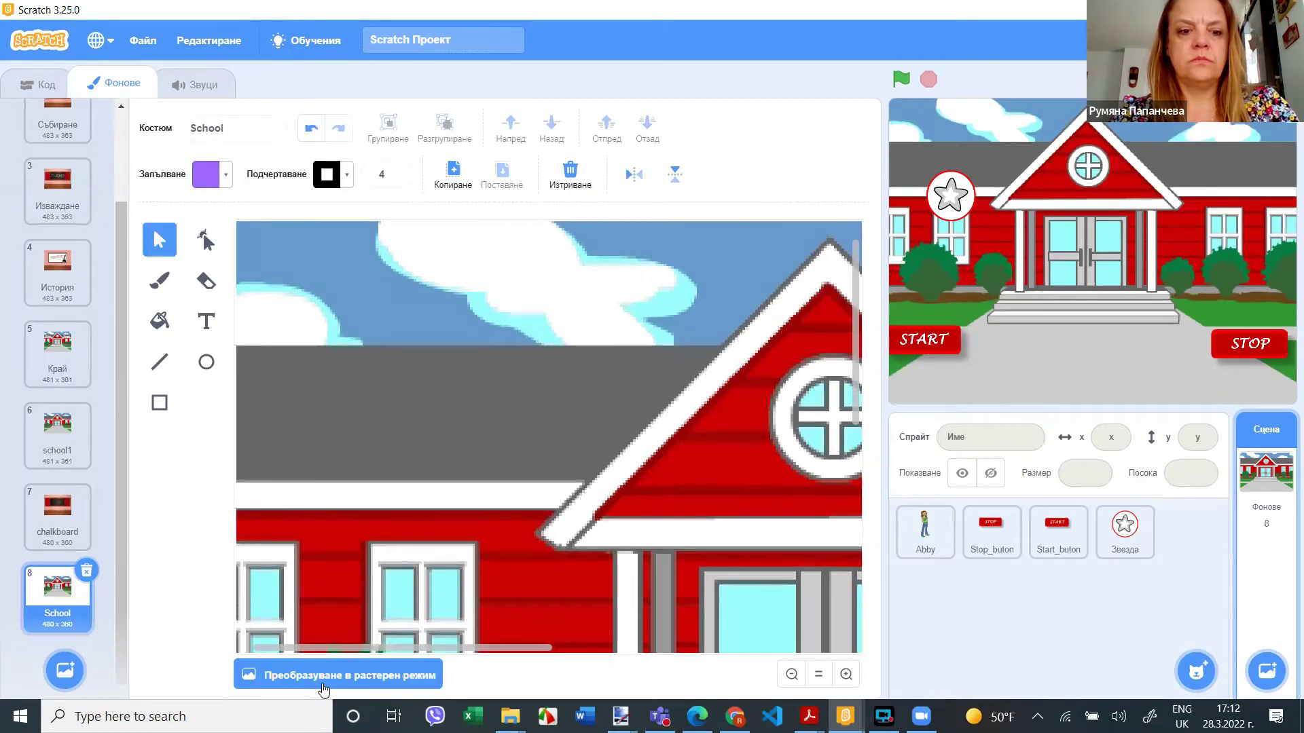
{"action": "left_click", "coordinate": [324, 675]}
{"action": "left_click", "coordinate": [324, 675]}
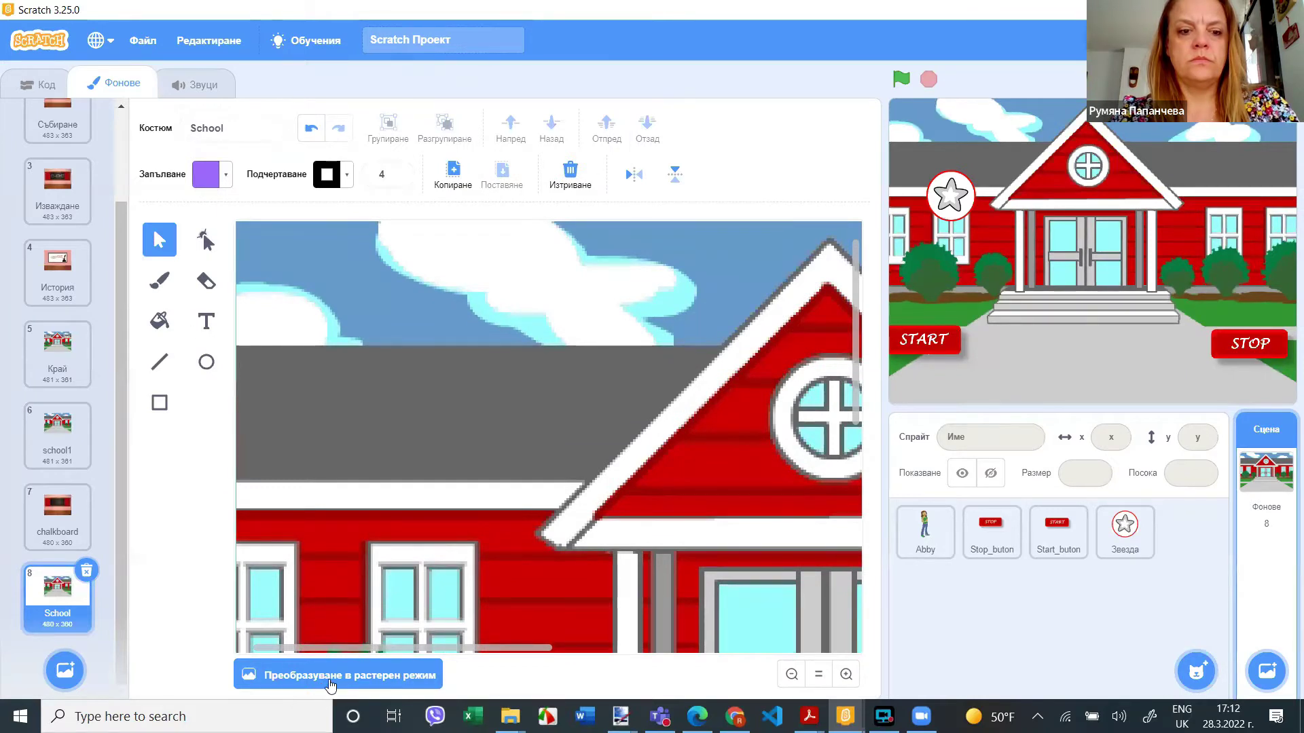
{"action": "left_click", "coordinate": [330, 685]}
- Set the Text tool to the Curly font with a white fill and start a text on the roof left of the gable
{"action": "left_click", "coordinate": [161, 310]}
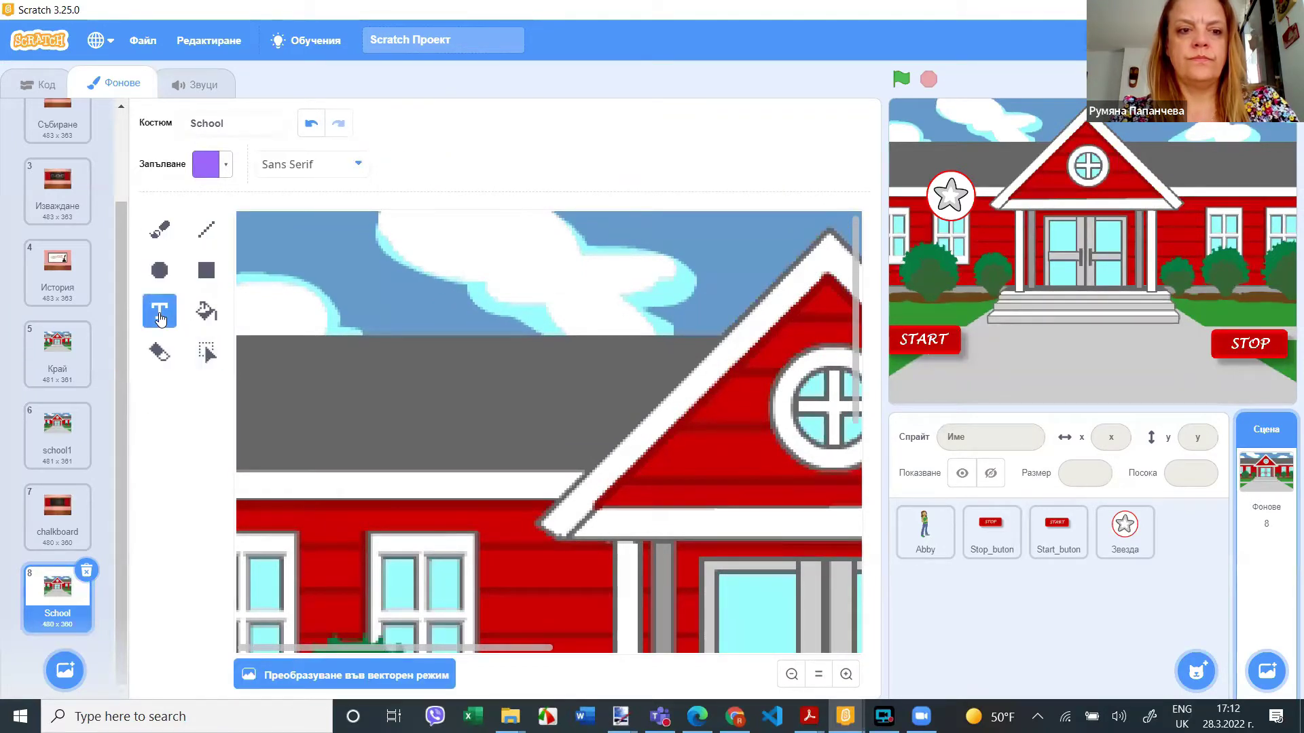
{"action": "left_click", "coordinate": [364, 169]}
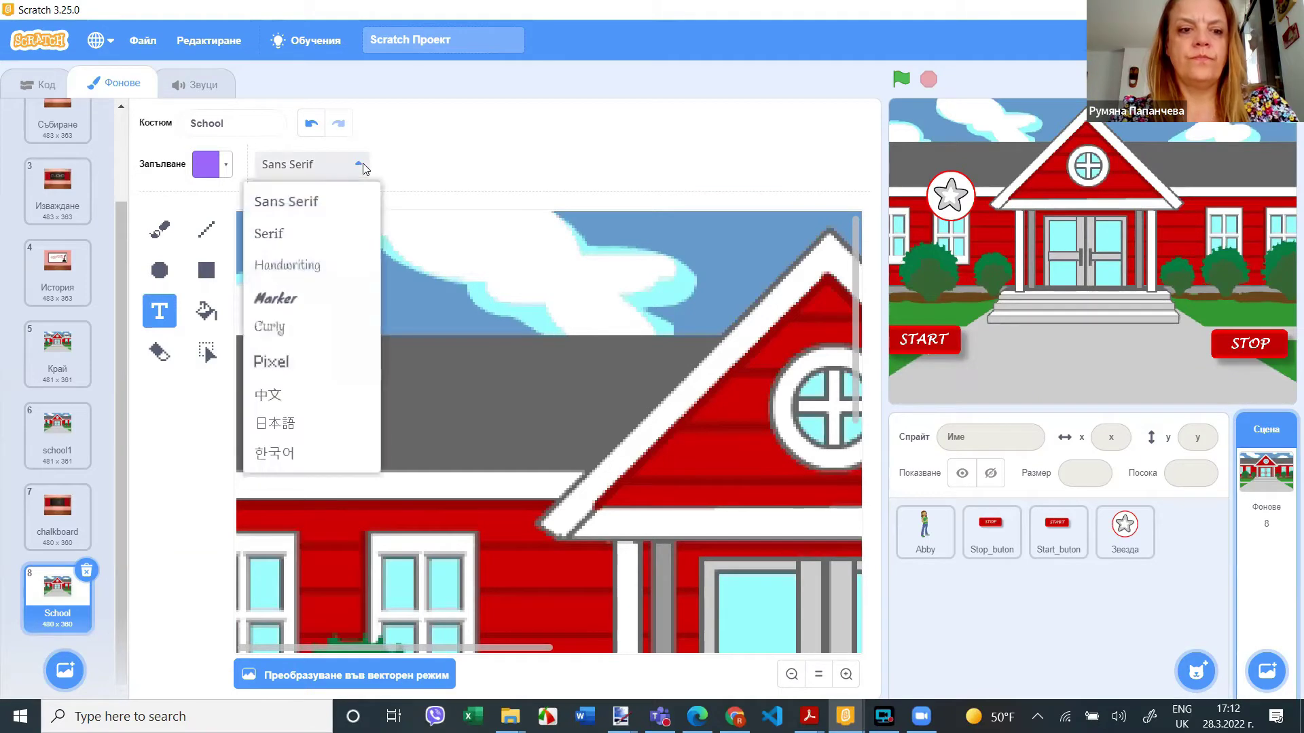
{"action": "left_click", "coordinate": [283, 329]}
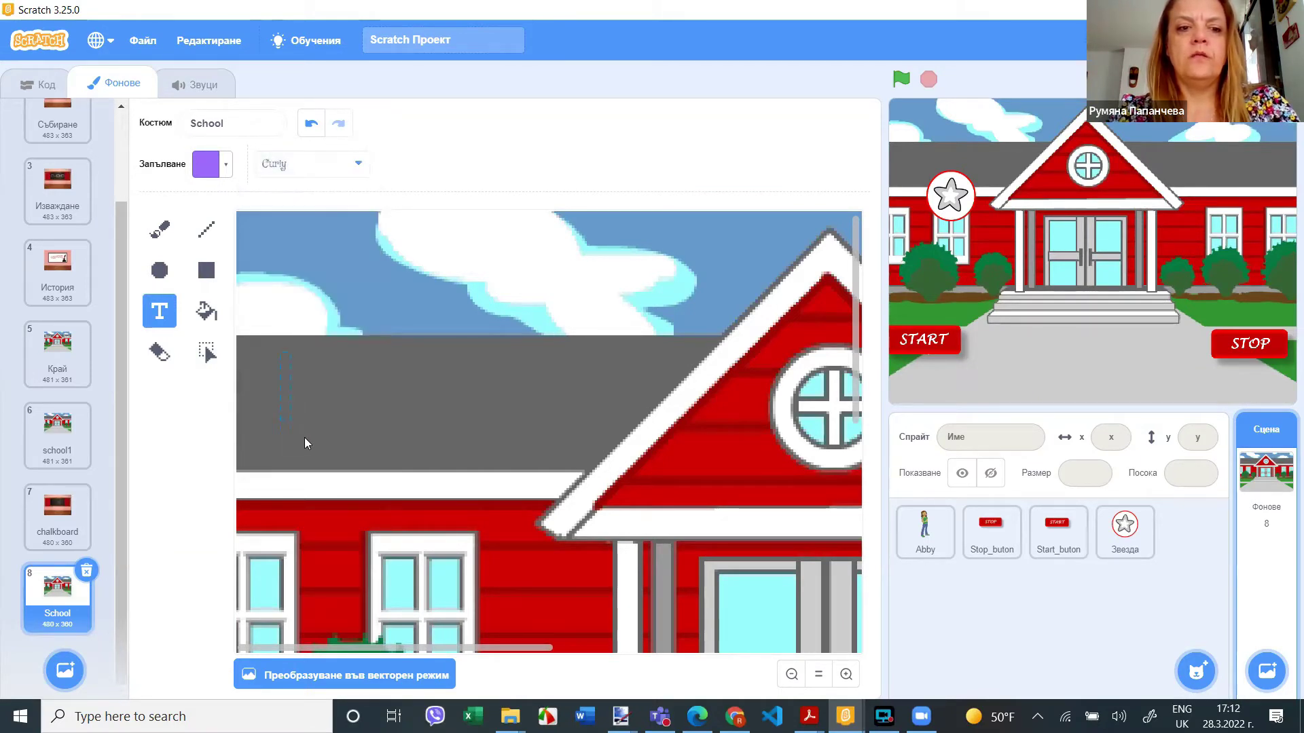
{"action": "left_click", "coordinate": [226, 167]}
{"action": "left_click_drag", "start_coordinate": [208, 229], "coordinate": [133, 236]}
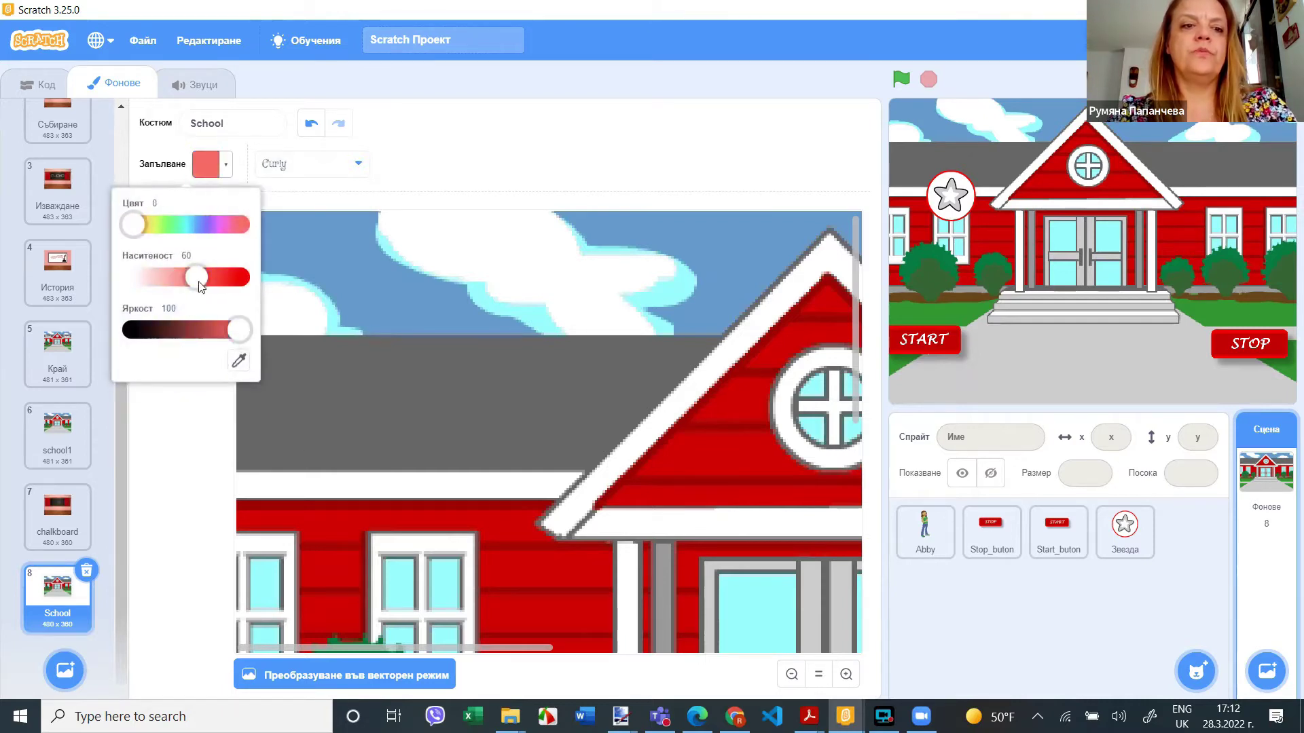
{"action": "left_click_drag", "start_coordinate": [199, 285], "coordinate": [133, 279]}
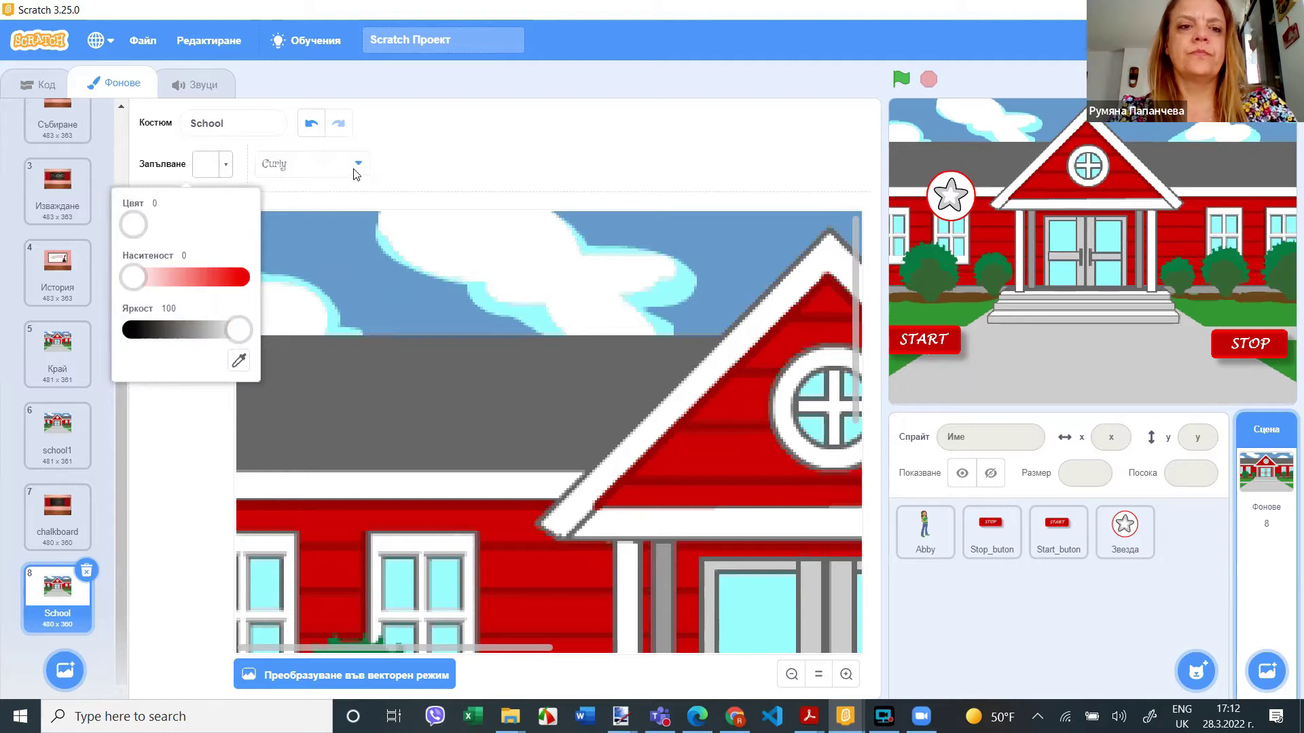
{"action": "left_click", "coordinate": [311, 381]}
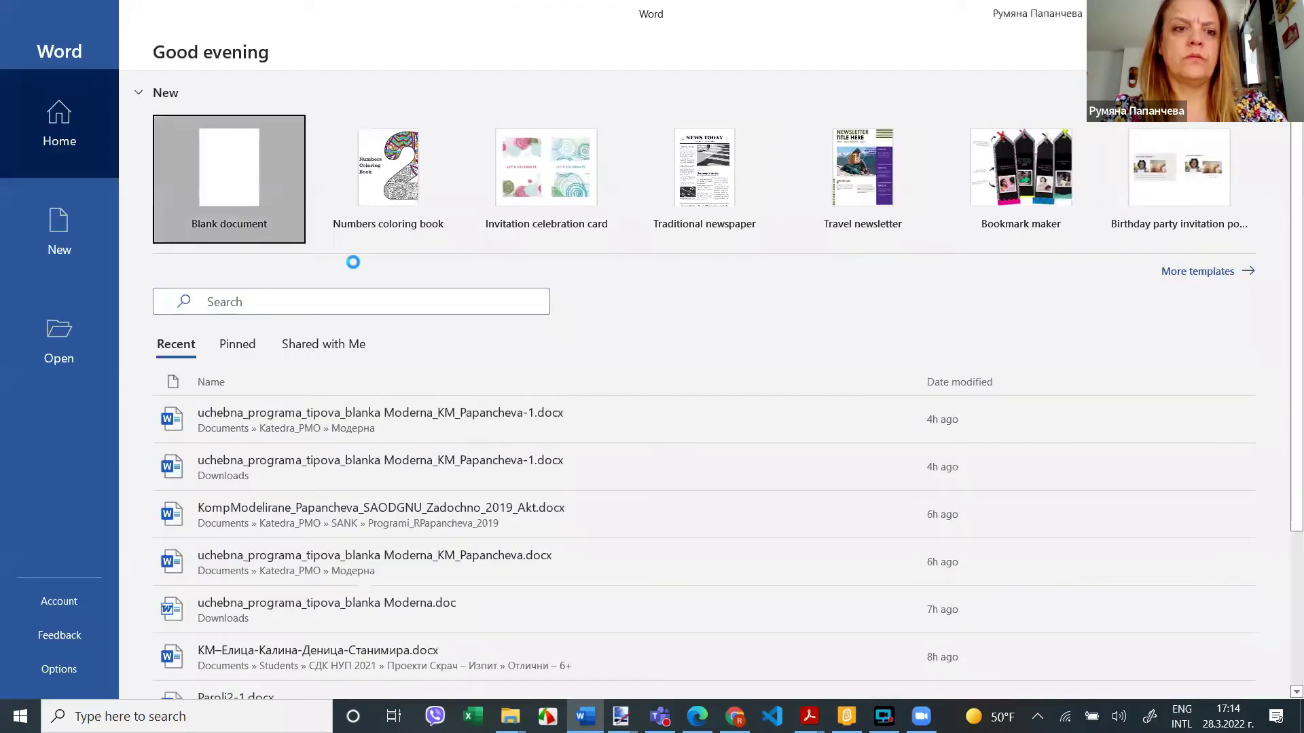
- Write "Well Done!" in a blank Word document and copy the text
{"action": "key", "text": "Return"}
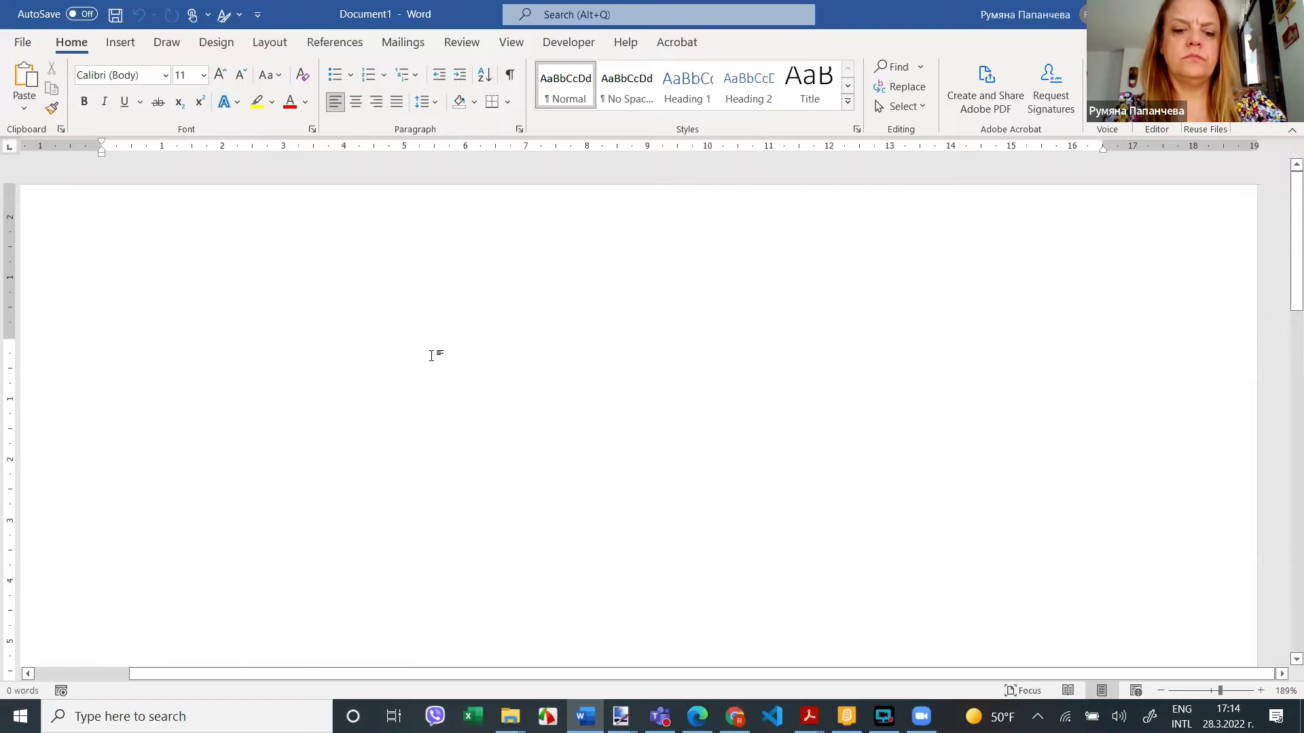
{"action": "type", "text": "Well Do"}
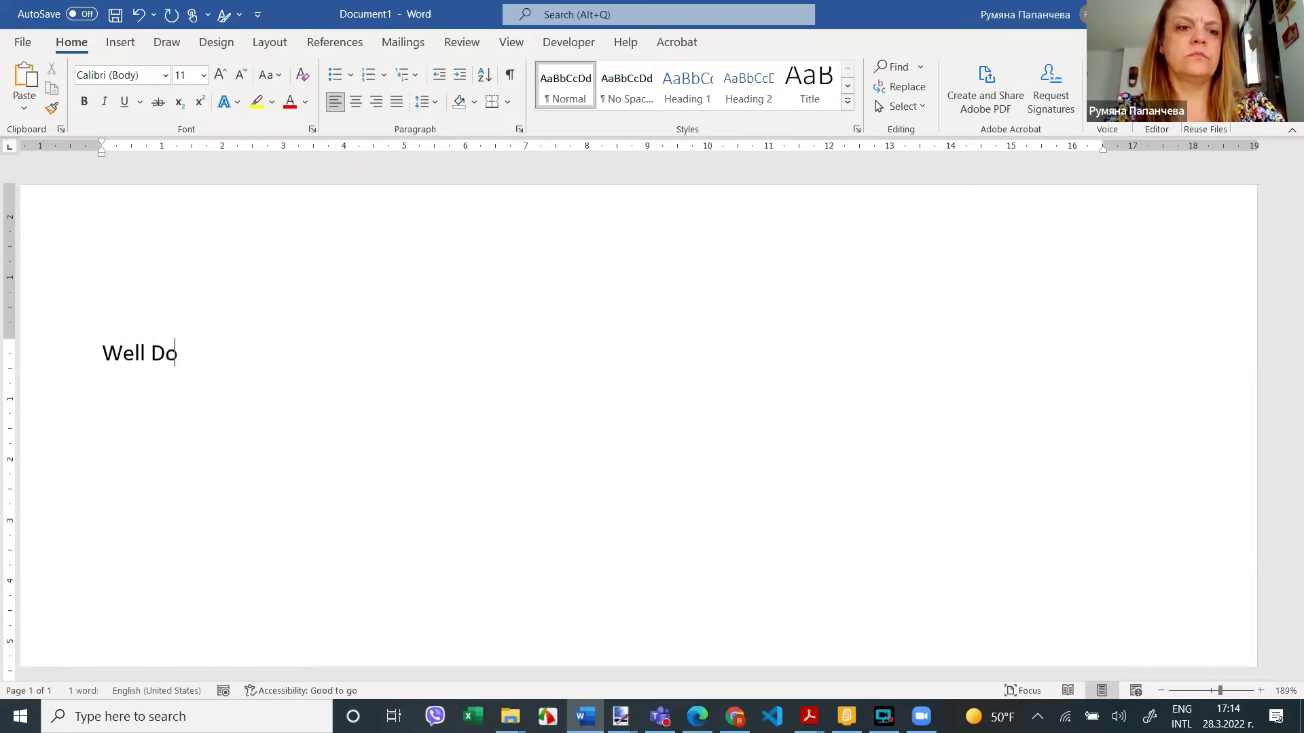
{"action": "type", "text": "ne!"}
{"action": "key", "text": "ctrl+a"}
{"action": "key", "text": "ctrl+c"}
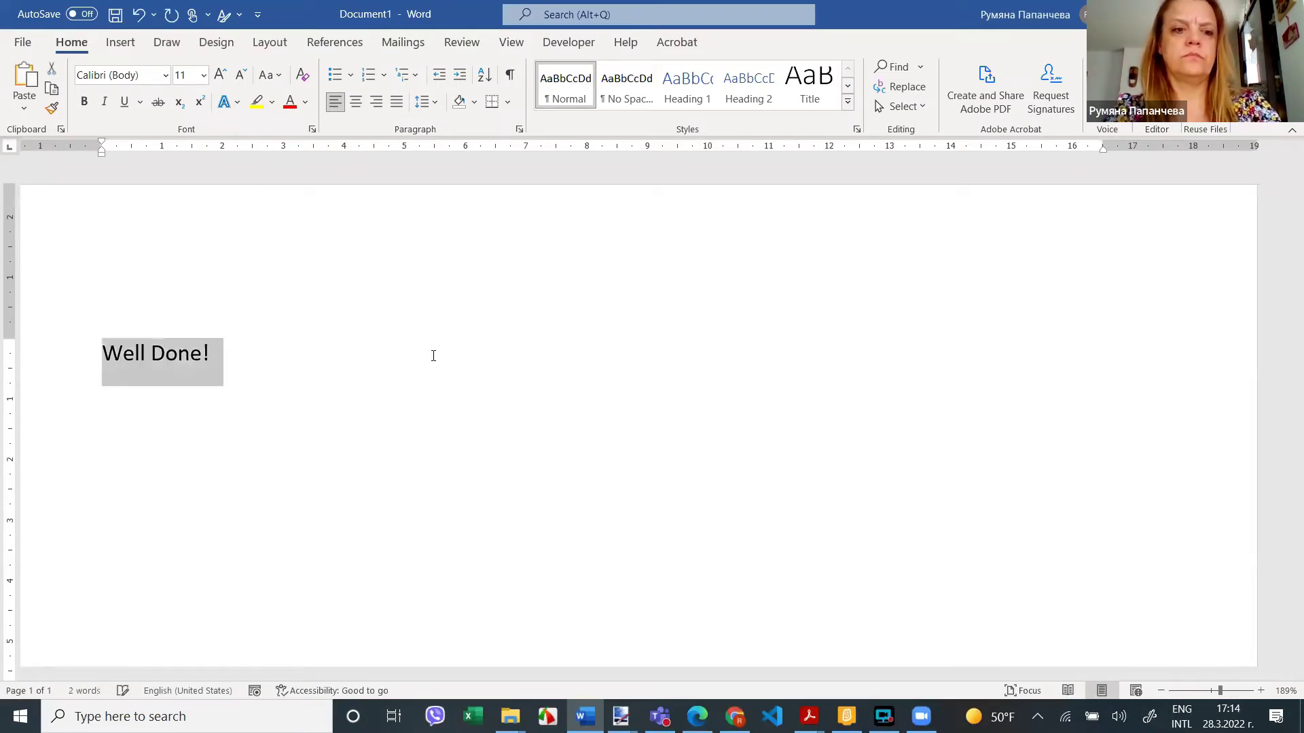
- Switch to Scratch, paste "Well Done!" on the School backdrop's roof left of the gable, and set its font to Curly
{"action": "key", "text": "alt+Tab"}
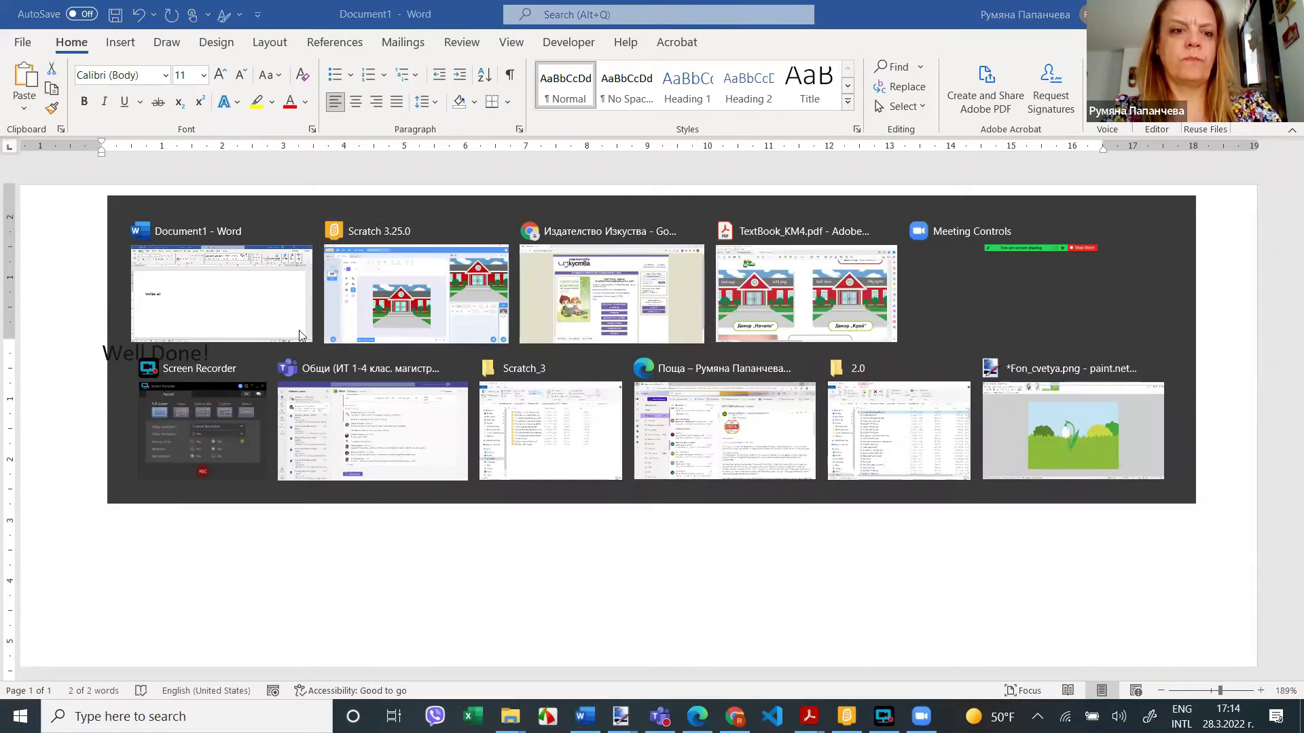
{"action": "key", "text": "ctrl+v"}
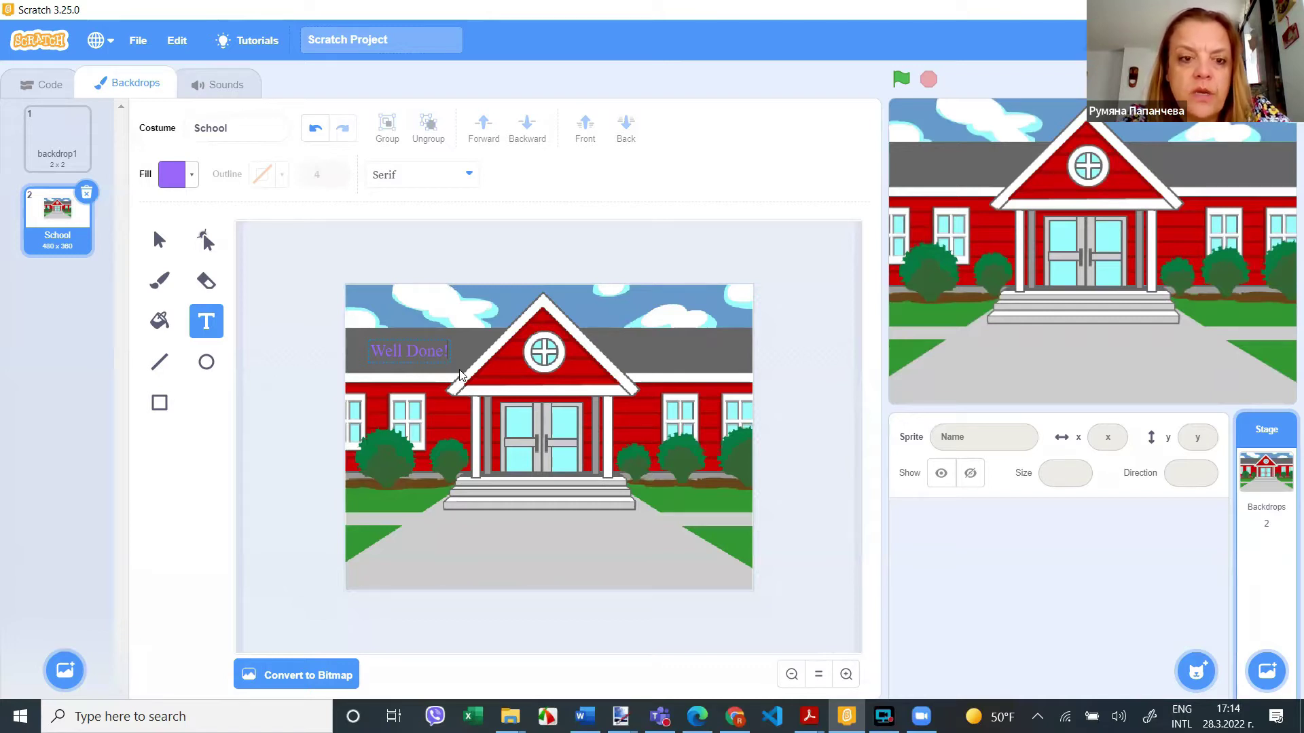
{"action": "key", "text": "ctrl+a"}
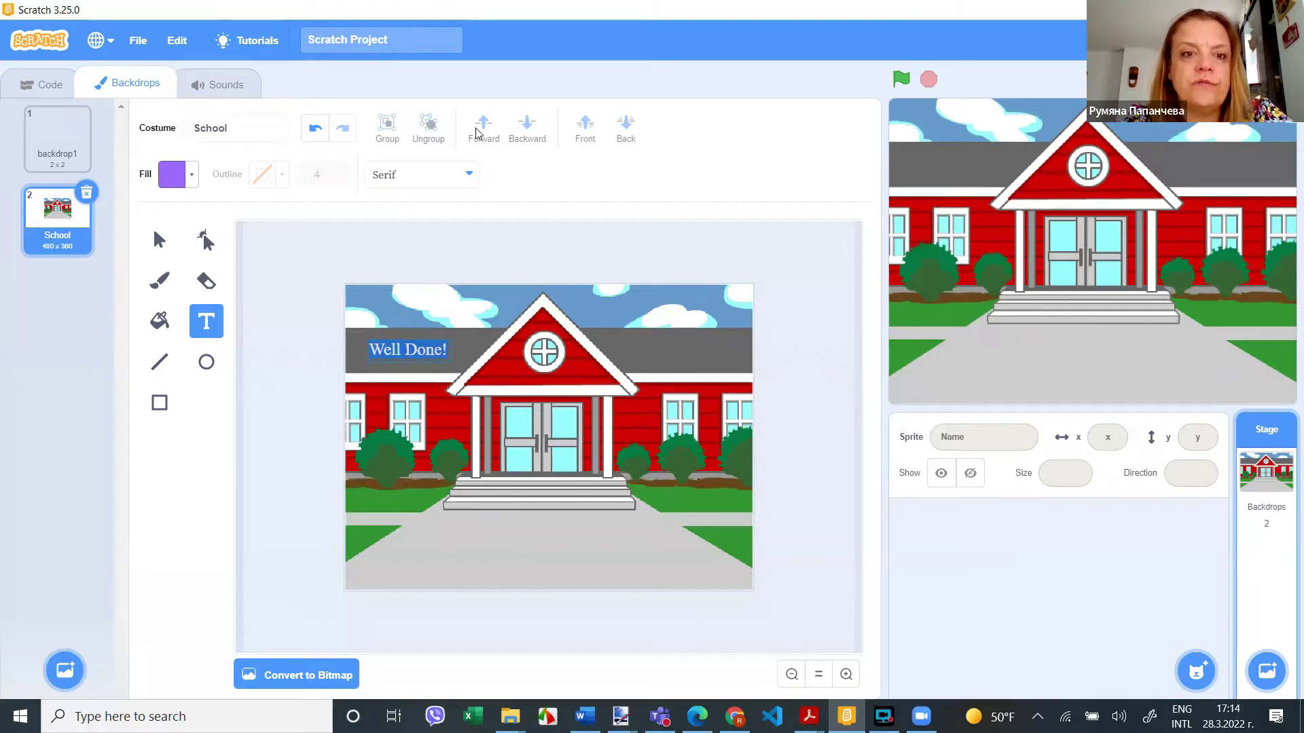
{"action": "left_click", "coordinate": [472, 176]}
{"action": "left_click", "coordinate": [472, 176]}
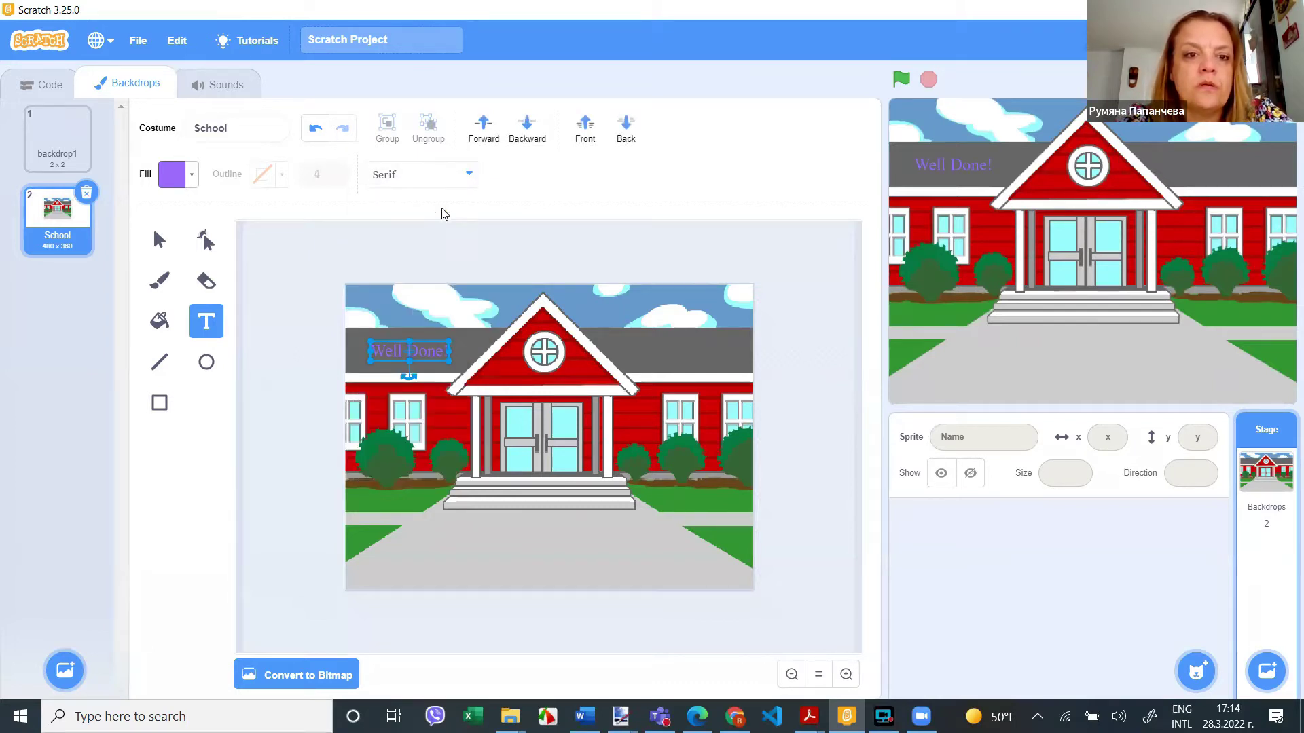
{"action": "left_click", "coordinate": [471, 176]}
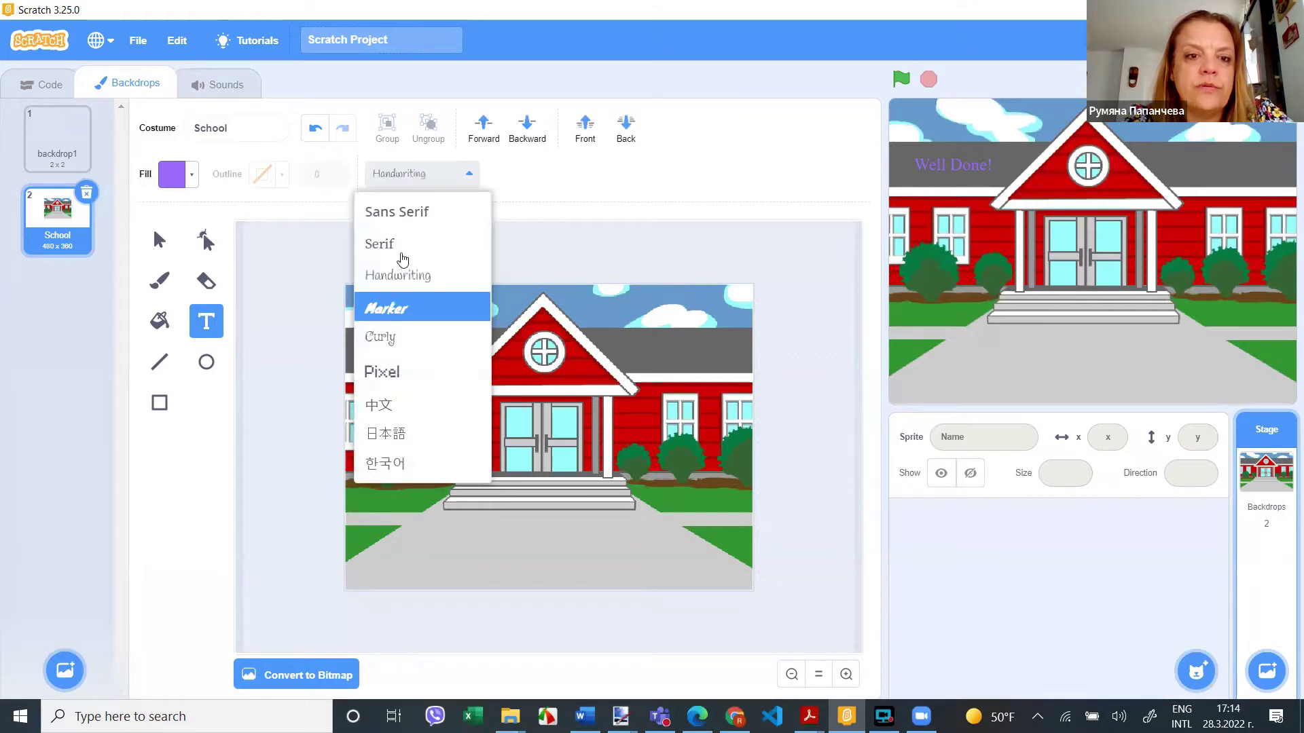
{"action": "left_click", "coordinate": [398, 343]}
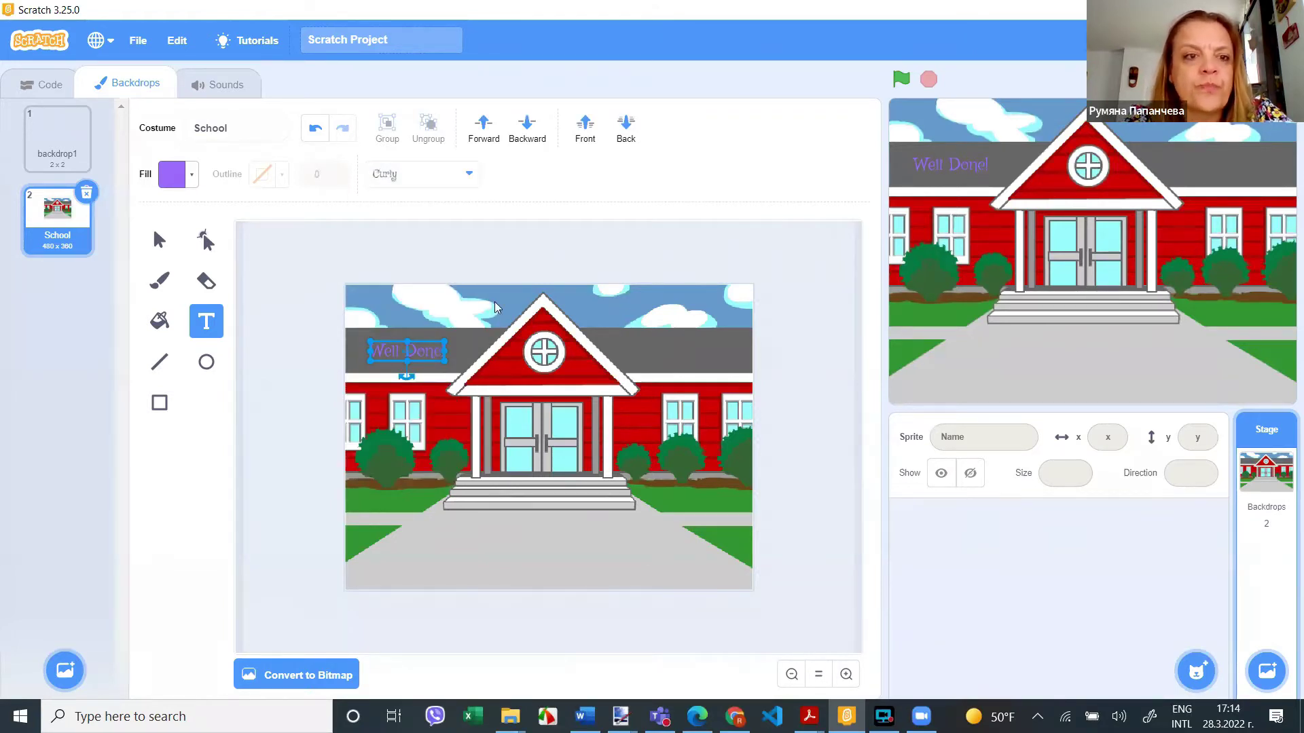
- Set the "Well Done!" text's fill to white with saturation 0 and brightness 100, and enlarge the text slightly
{"action": "left_click", "coordinate": [189, 178]}
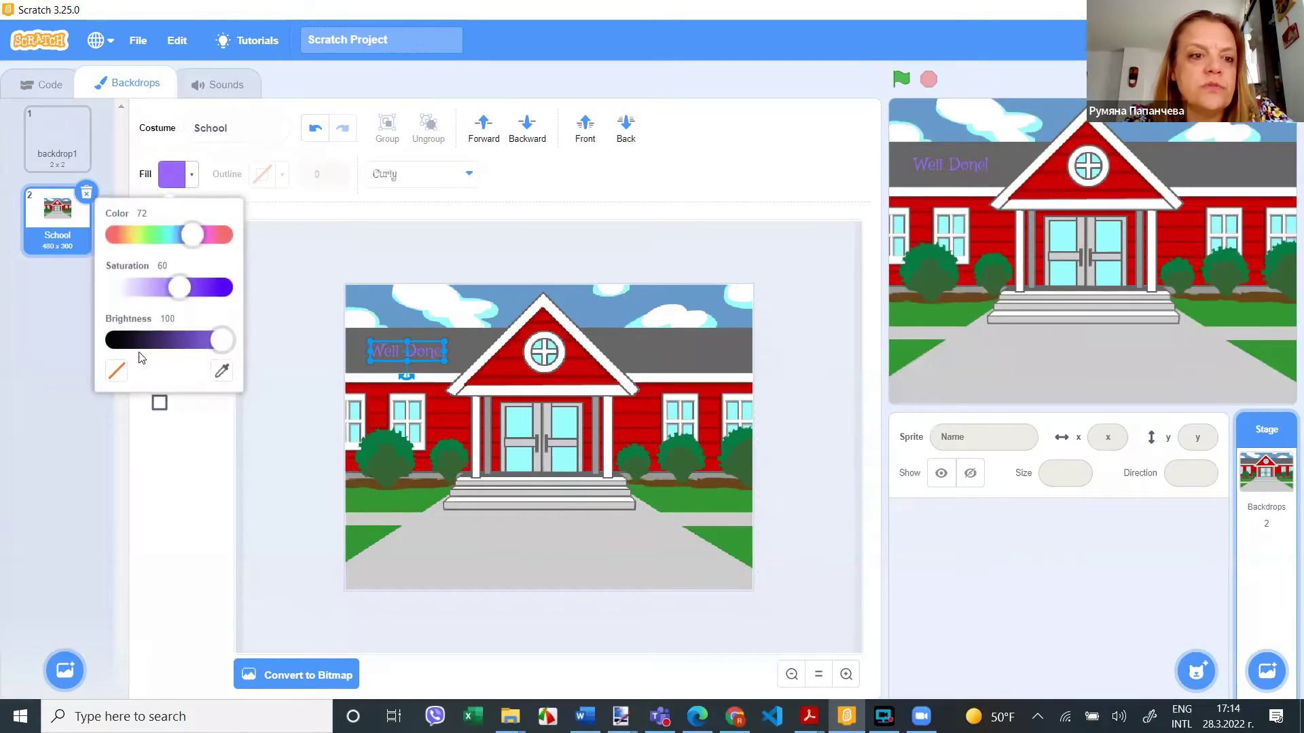
{"action": "left_click_drag", "start_coordinate": [181, 295], "coordinate": [105, 291]}
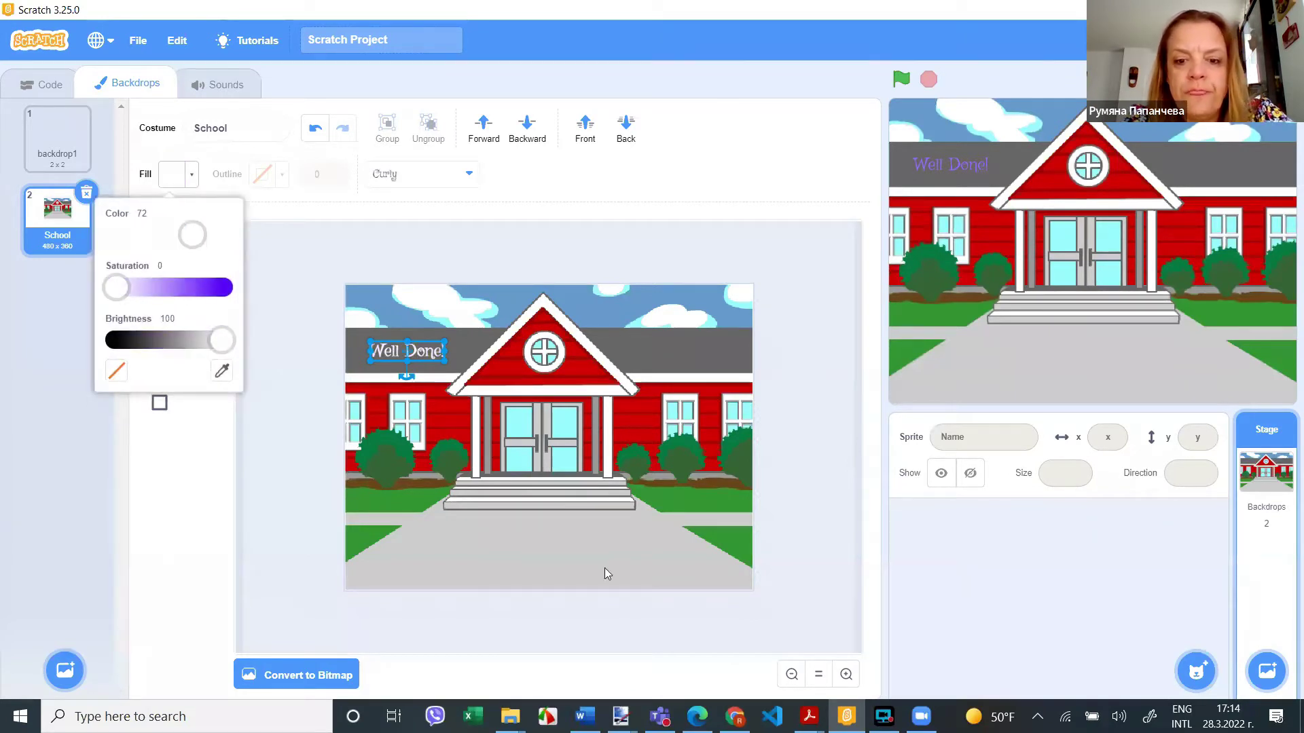
{"action": "left_click", "coordinate": [846, 675]}
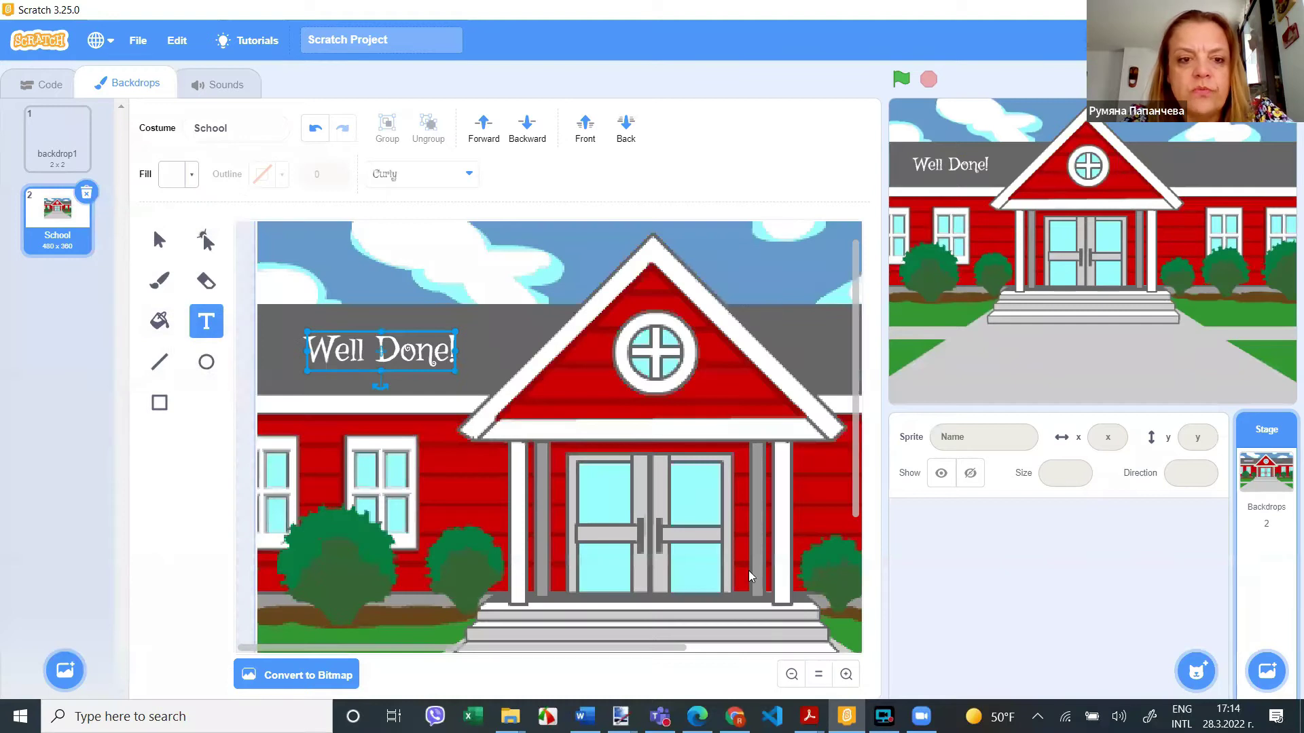
{"action": "mouse_move", "coordinate": [457, 371]}
{"action": "left_mouse_down"}
{"action": "mouse_move", "coordinate": [515, 388]}
{"action": "mouse_move", "coordinate": [462, 378]}
{"action": "left_mouse_up"}
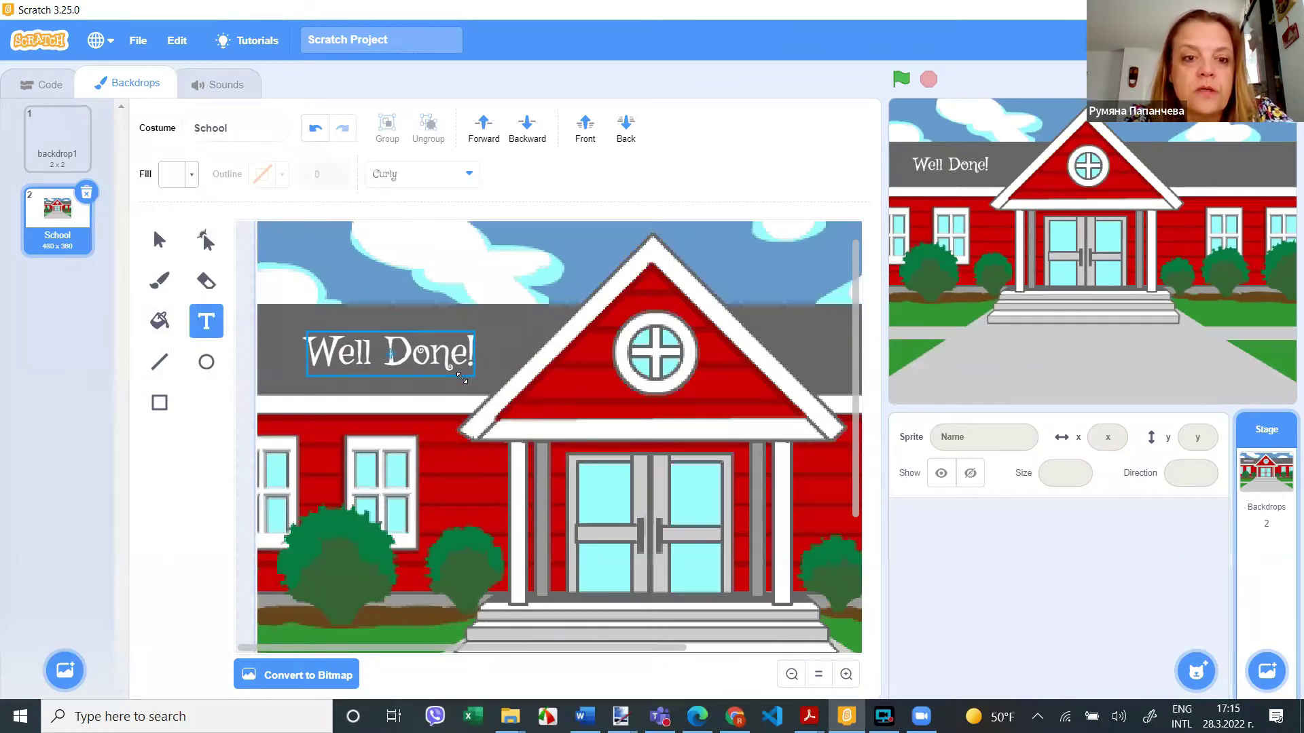
- Add the white Curly text "Play atain" on the roof right of the gable
{"action": "left_click", "coordinate": [794, 338]}
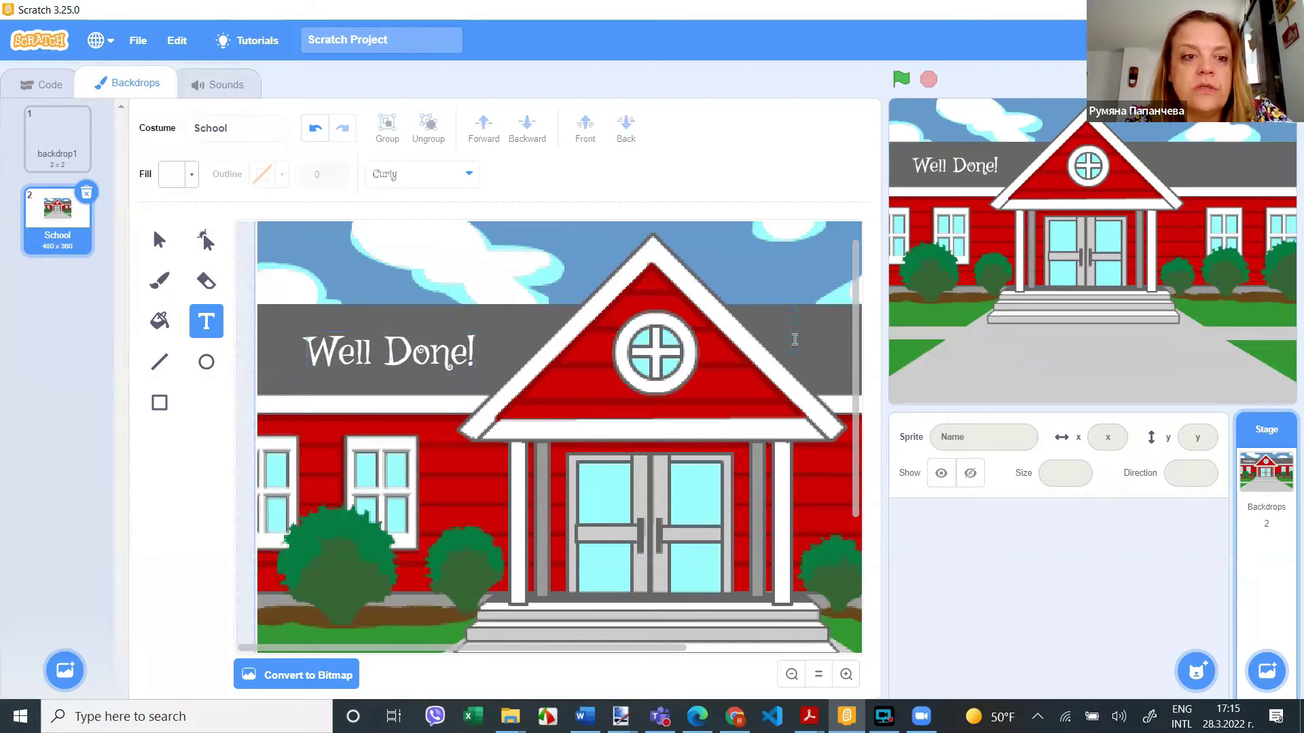
{"action": "type", "text": "W"}
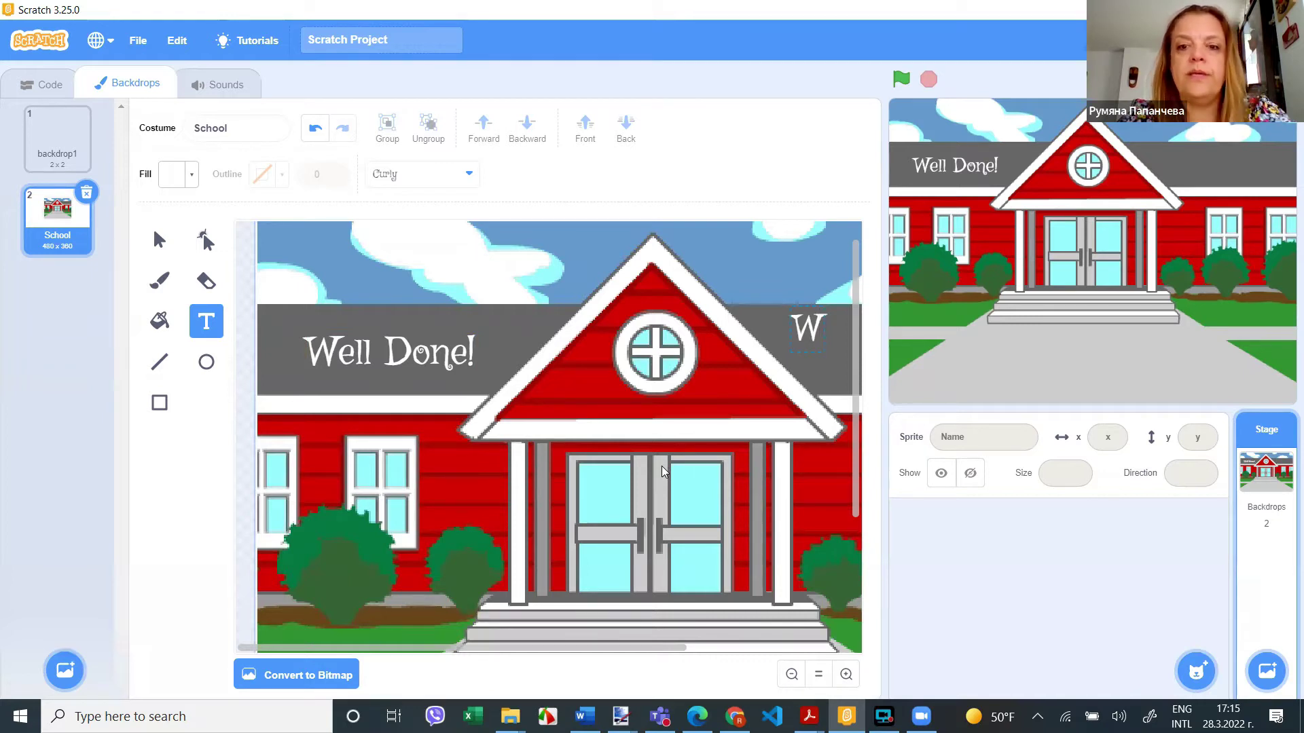
{"action": "key", "text": "BackSpace"}
{"action": "type", "text": "Play"}
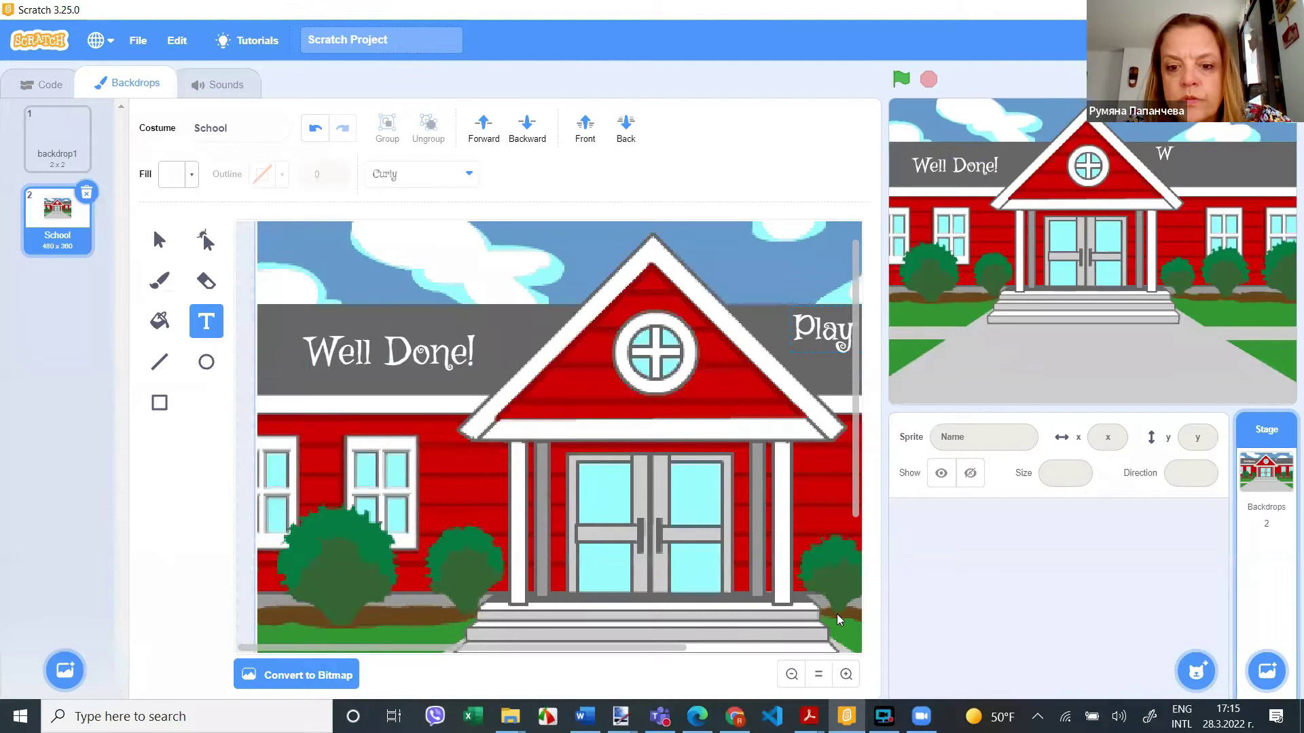
{"action": "left_click", "coordinate": [793, 679]}
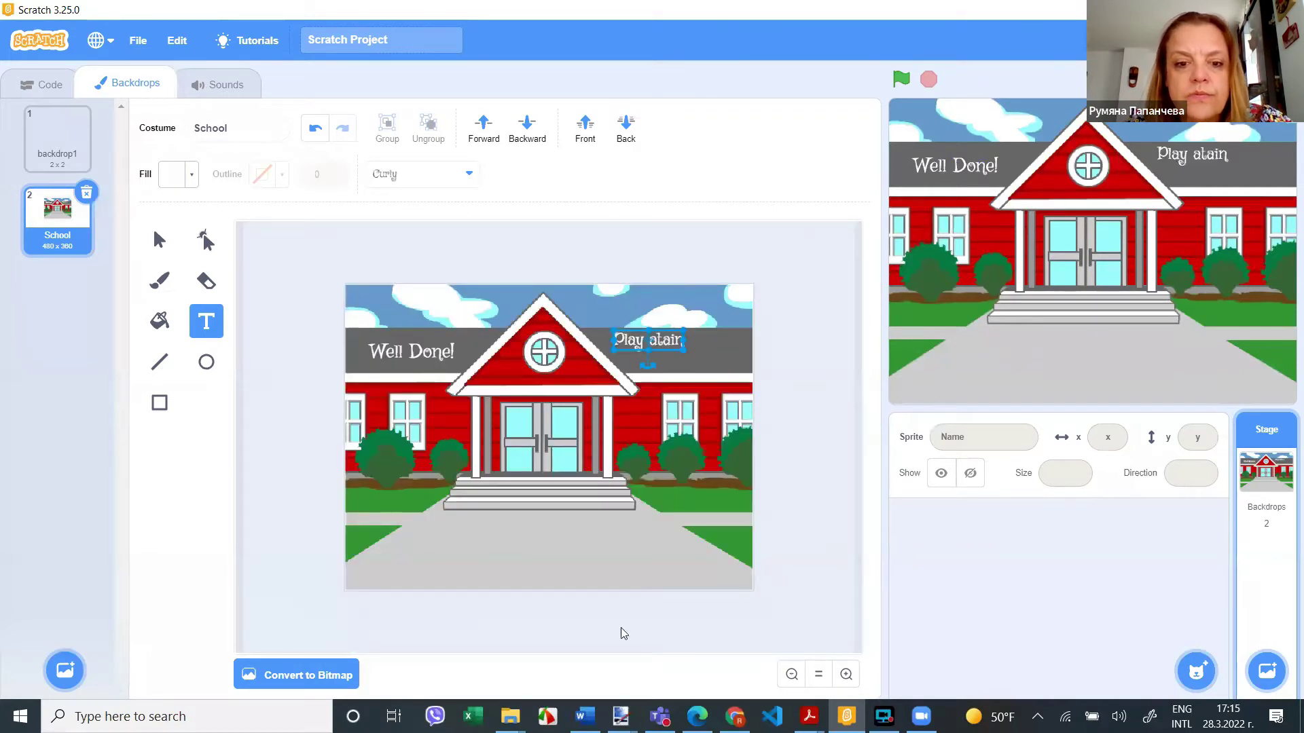
- Move "Play atain" to the middle of the roof section right of the gable and enlarge it
{"action": "left_click", "coordinate": [846, 675]}
{"action": "scroll", "coordinate": [732, 291], "scroll_direction": "right", "scroll_amount": 1}
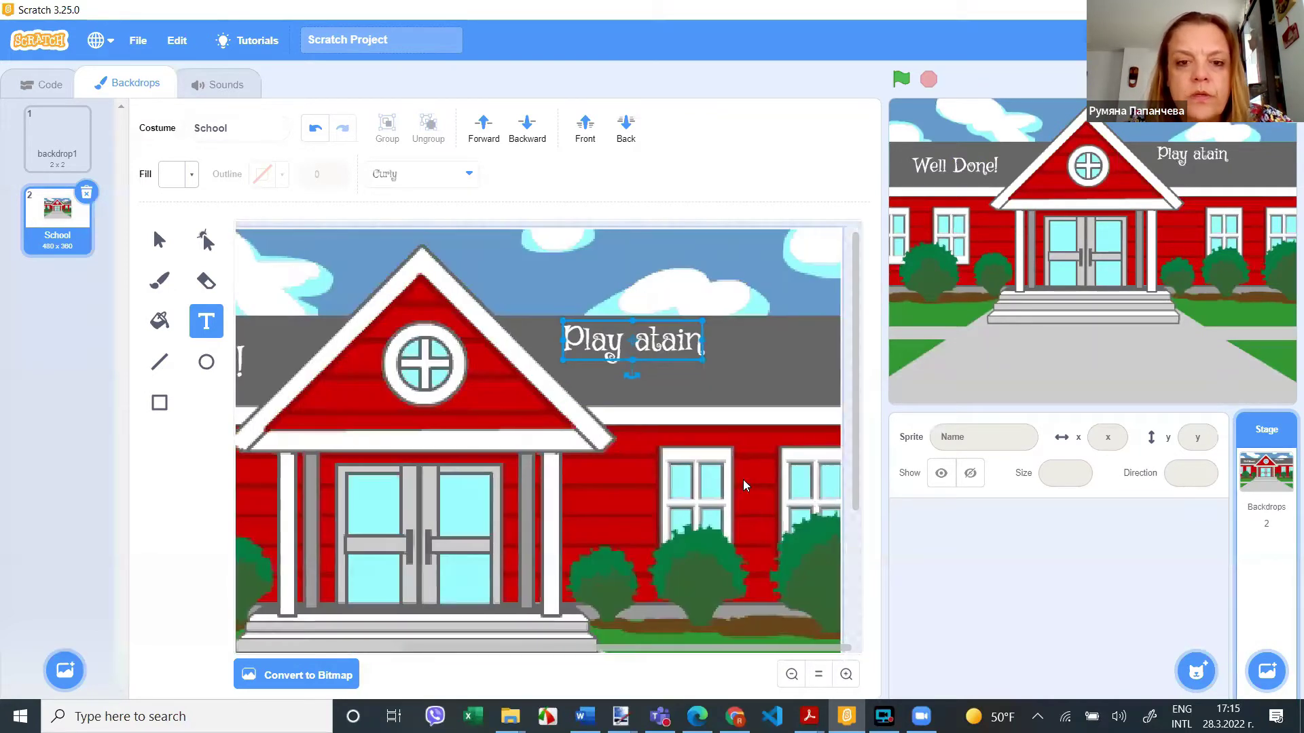
{"action": "scroll", "coordinate": [624, 475], "scroll_direction": "up", "scroll_amount": 1}
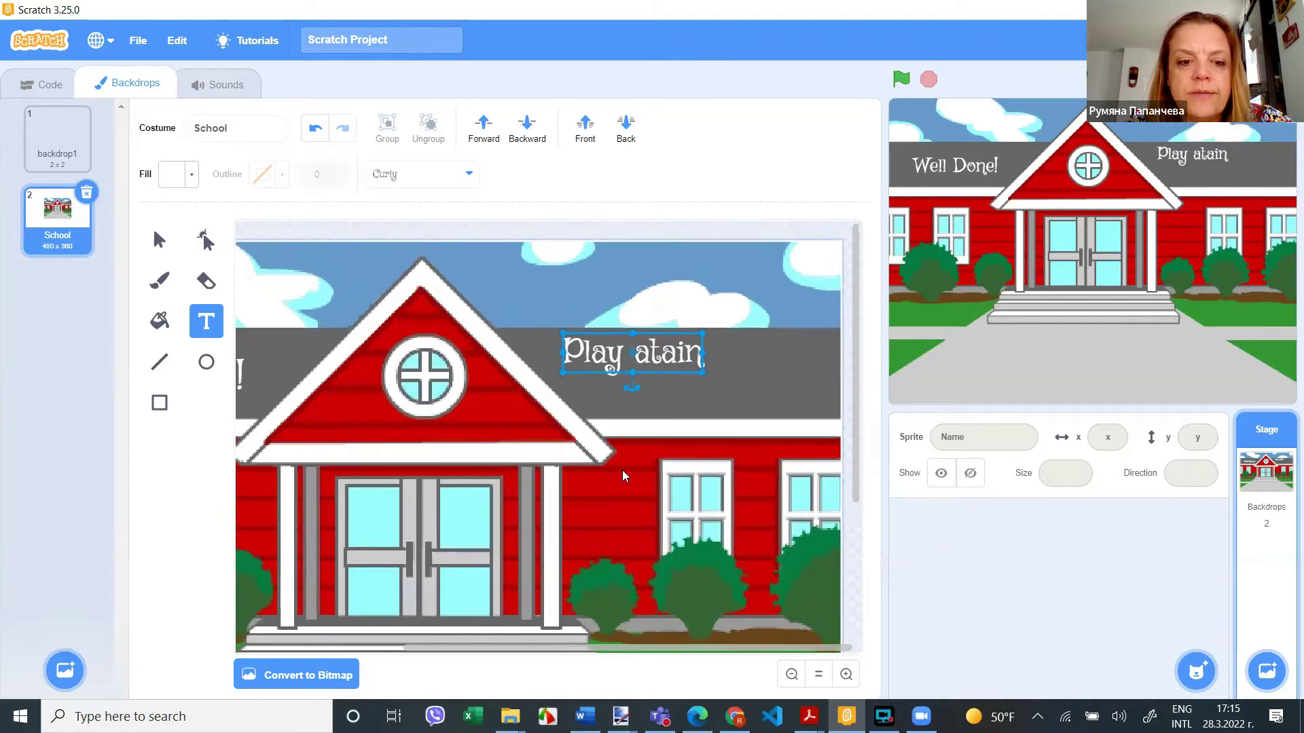
{"action": "left_click_drag", "start_coordinate": [667, 355], "coordinate": [725, 379]}
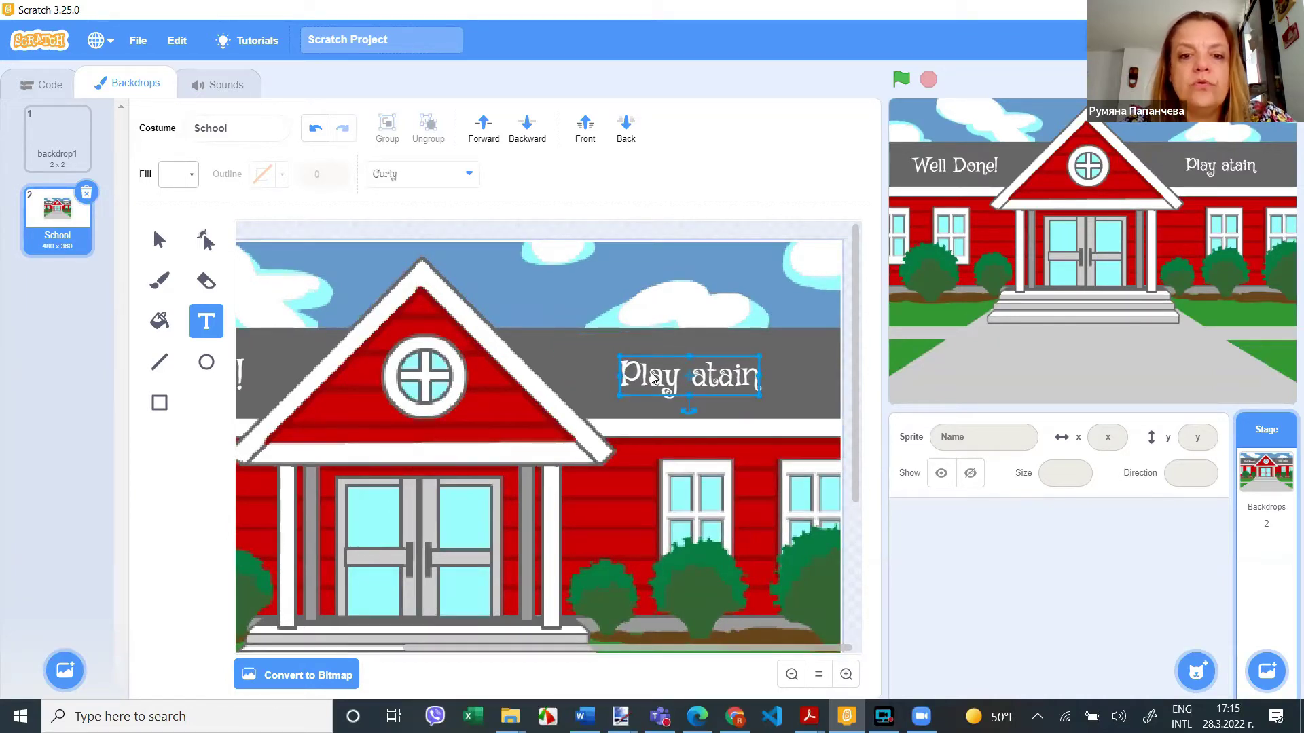
{"action": "mouse_move", "coordinate": [758, 355]}
{"action": "left_mouse_down"}
{"action": "mouse_move", "coordinate": [842, 333]}
{"action": "mouse_move", "coordinate": [697, 373]}
{"action": "mouse_move", "coordinate": [842, 345]}
{"action": "mouse_move", "coordinate": [806, 353]}
{"action": "left_mouse_up"}
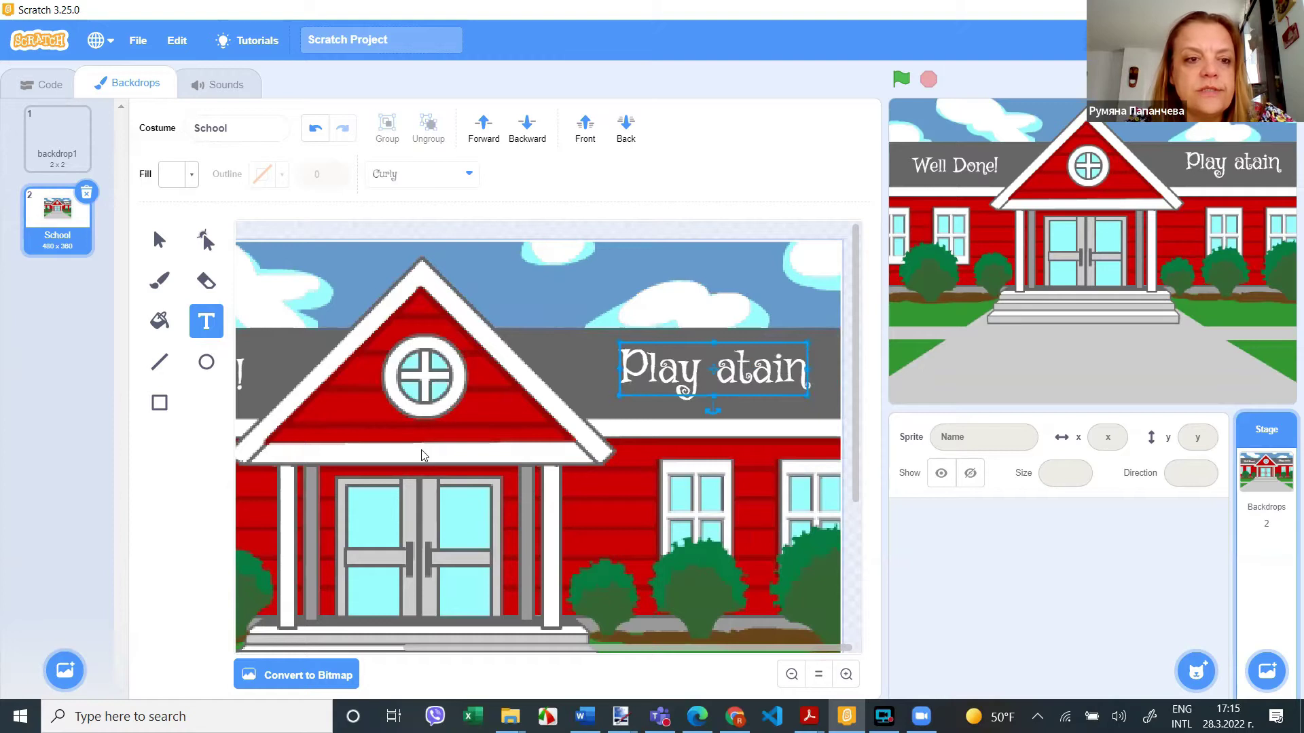
{"action": "scroll", "coordinate": [421, 453], "scroll_direction": "down", "scroll_amount": 3}
{"action": "scroll", "coordinate": [421, 455], "scroll_direction": "up", "scroll_amount": 3}
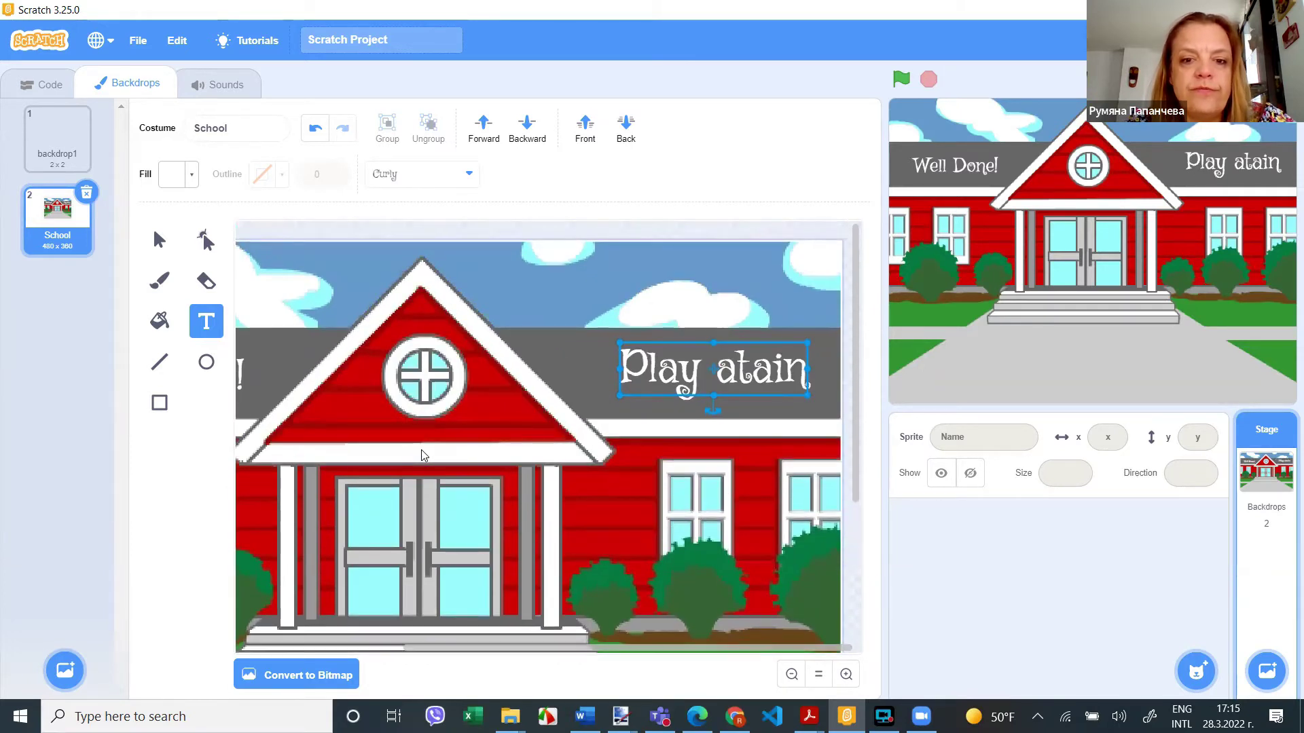
{"action": "left_click_drag", "start_coordinate": [622, 394], "coordinate": [740, 399]}
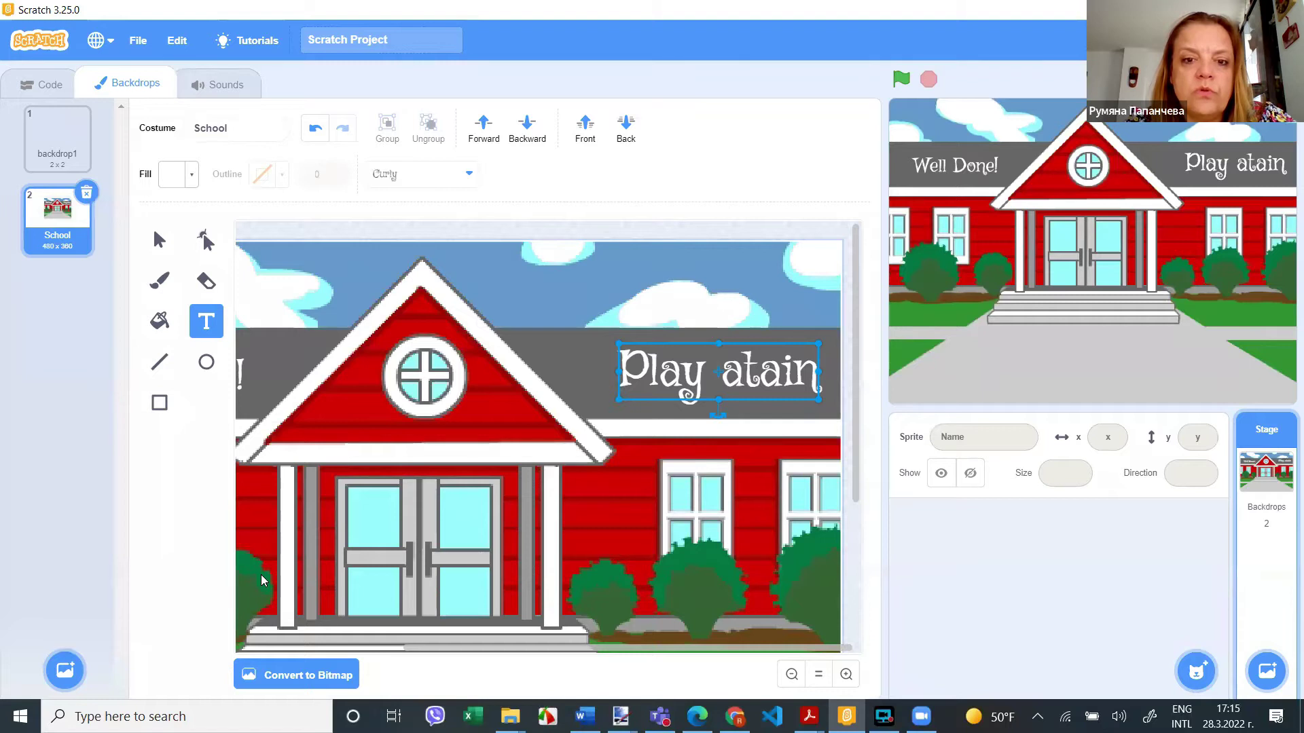
{"action": "mouse_move", "coordinate": [618, 398]}
{"action": "left_mouse_down"}
{"action": "mouse_move", "coordinate": [484, 438]}
{"action": "mouse_move", "coordinate": [553, 429]}
{"action": "mouse_move", "coordinate": [620, 396]}
{"action": "left_mouse_up"}
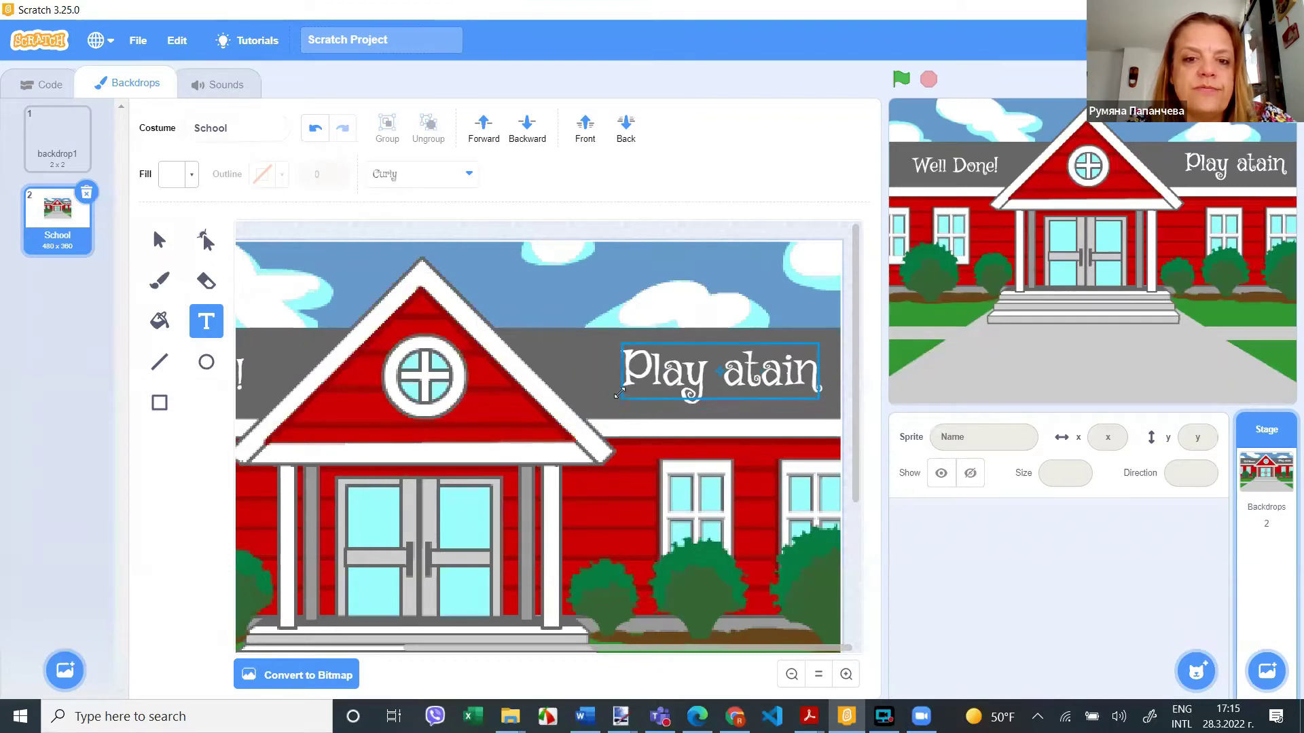
{"action": "left_click", "coordinate": [555, 378]}
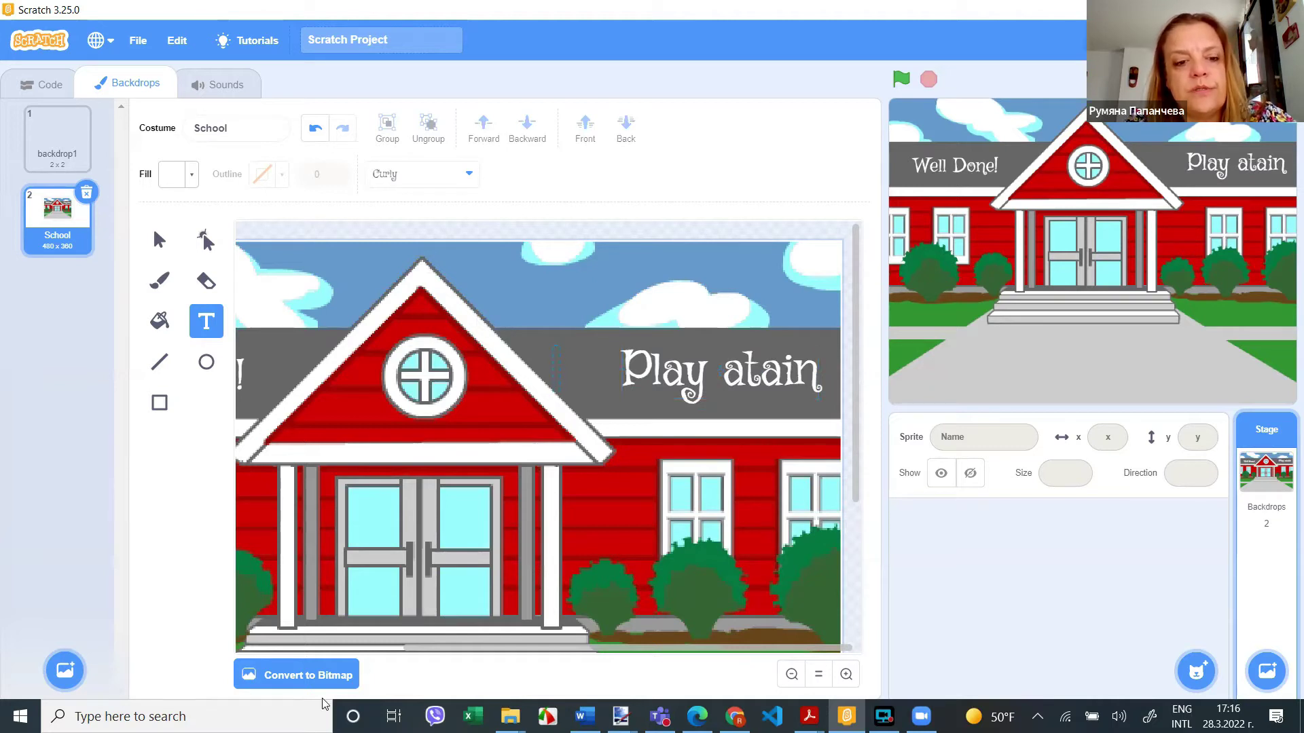
- Rename the School backdrop as "Край"
{"action": "scroll", "coordinate": [479, 485], "scroll_direction": "left", "scroll_amount": 5}
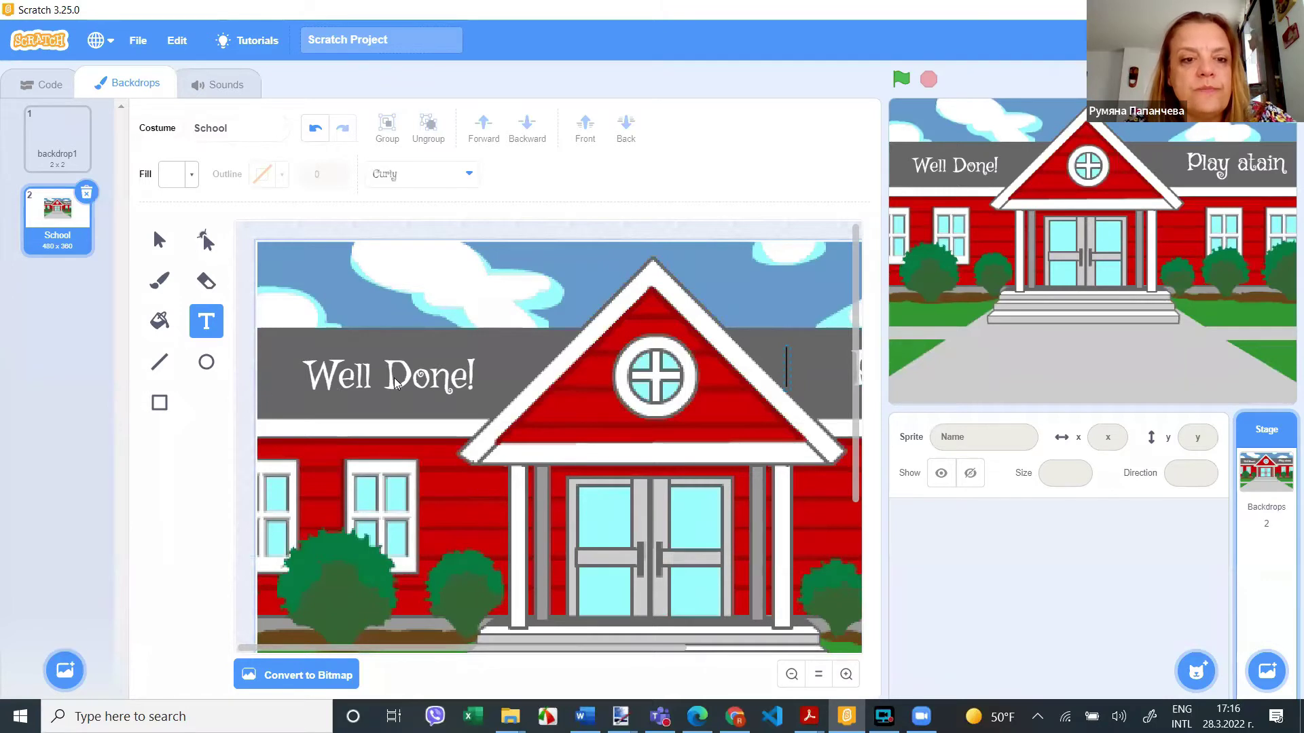
{"action": "scroll", "coordinate": [501, 421], "scroll_direction": "right", "scroll_amount": 5}
{"action": "scroll", "coordinate": [501, 419], "scroll_direction": "left", "scroll_amount": 5}
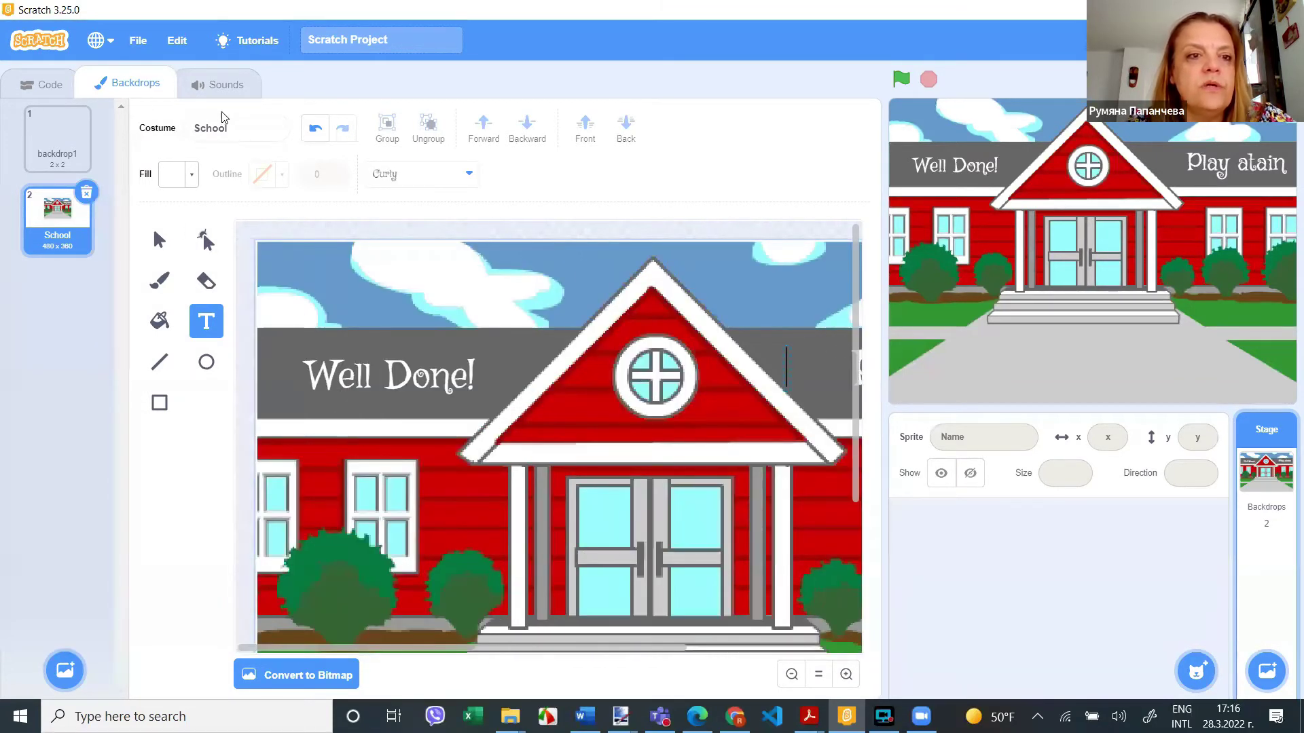
{"action": "left_click", "coordinate": [244, 129]}
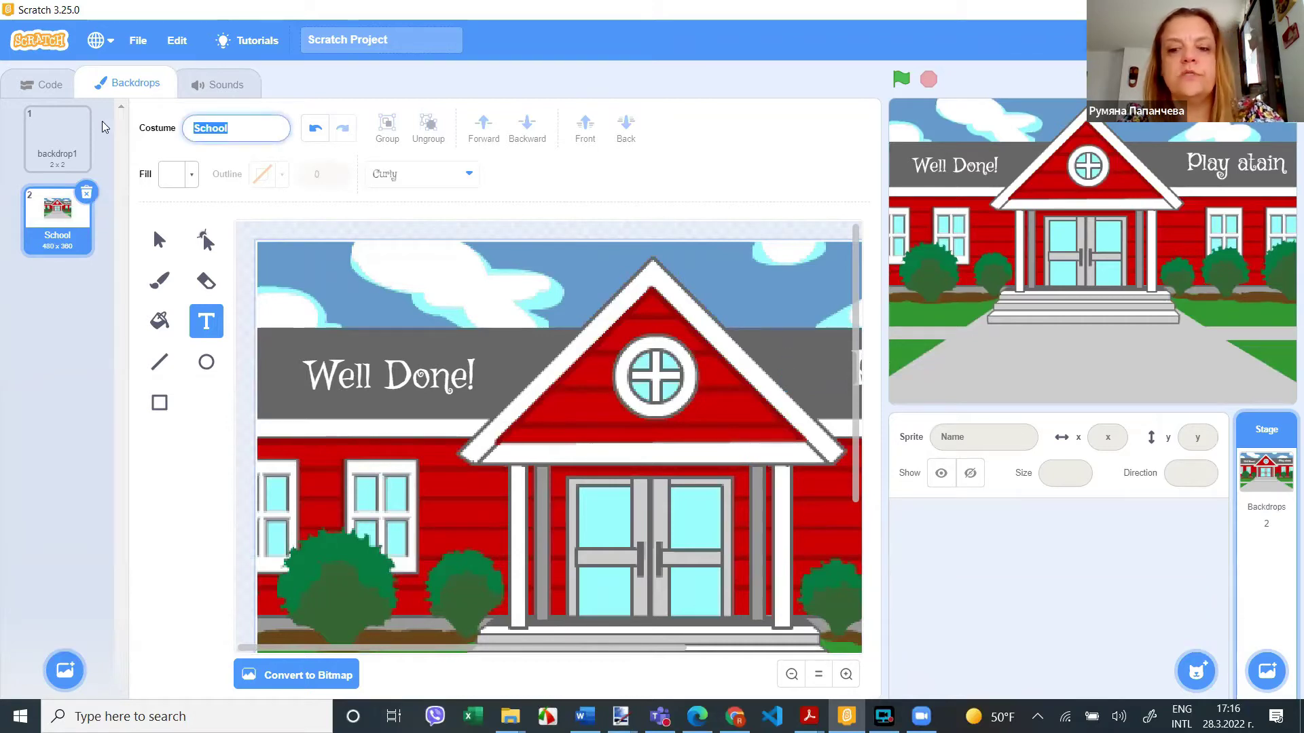
{"action": "key", "text": "alt+shift"}
{"action": "type", "text": "Край"}
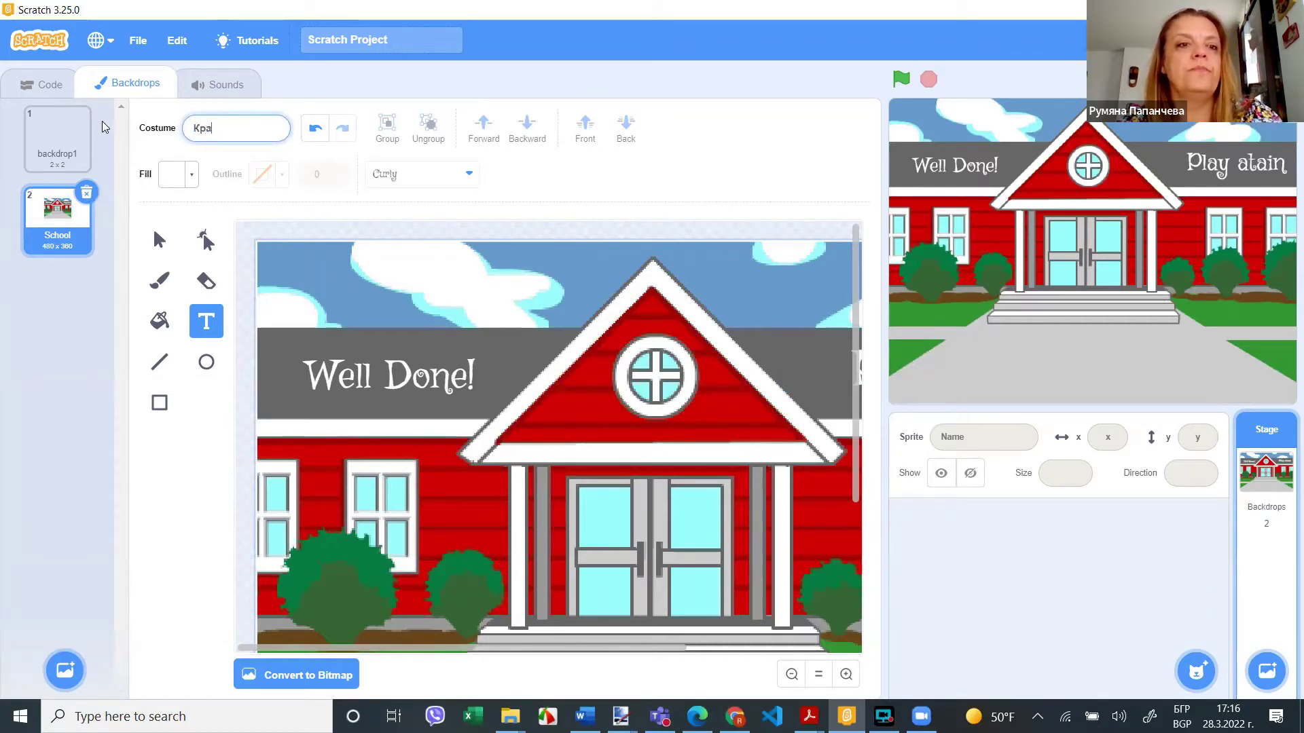
- Write the Cyrillic text "Край" above "Well Done!" and try other fonts on it, ending with Curly
{"action": "left_click", "coordinate": [351, 327]}
{"action": "type", "text": "Край"}
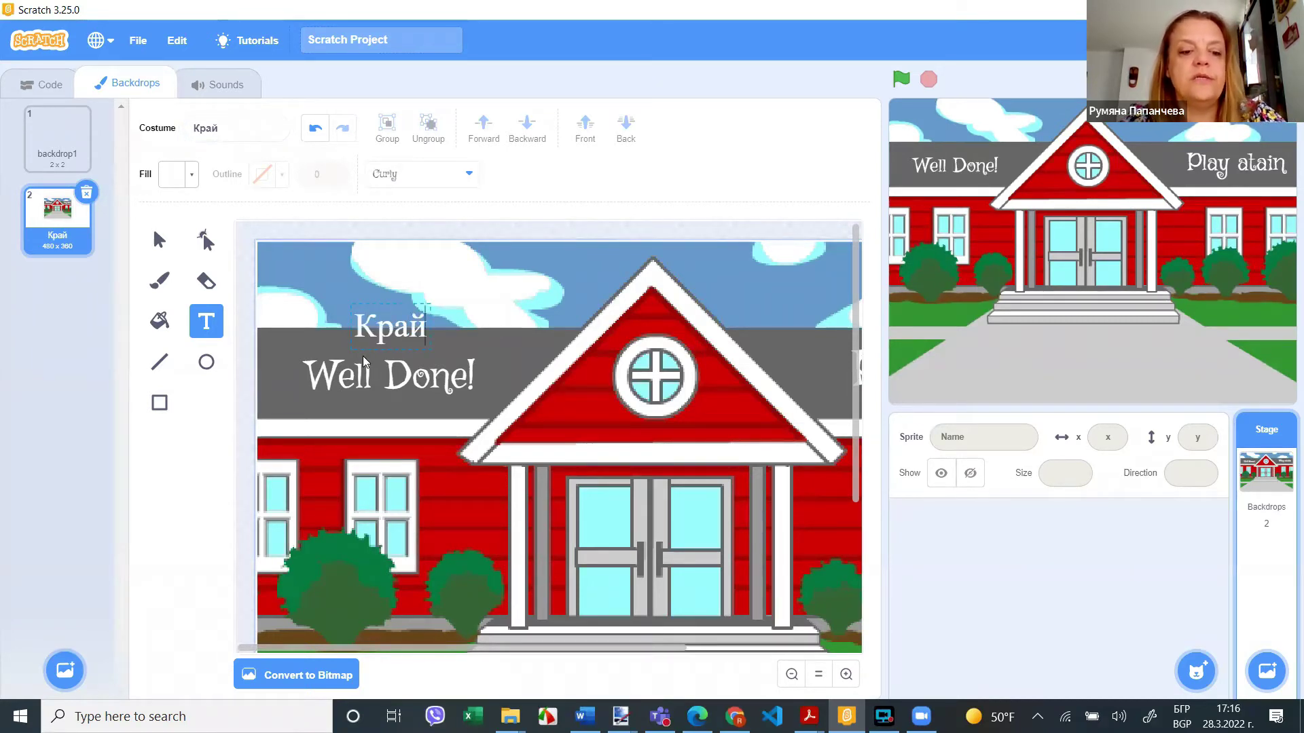
{"action": "double_click", "coordinate": [412, 334]}
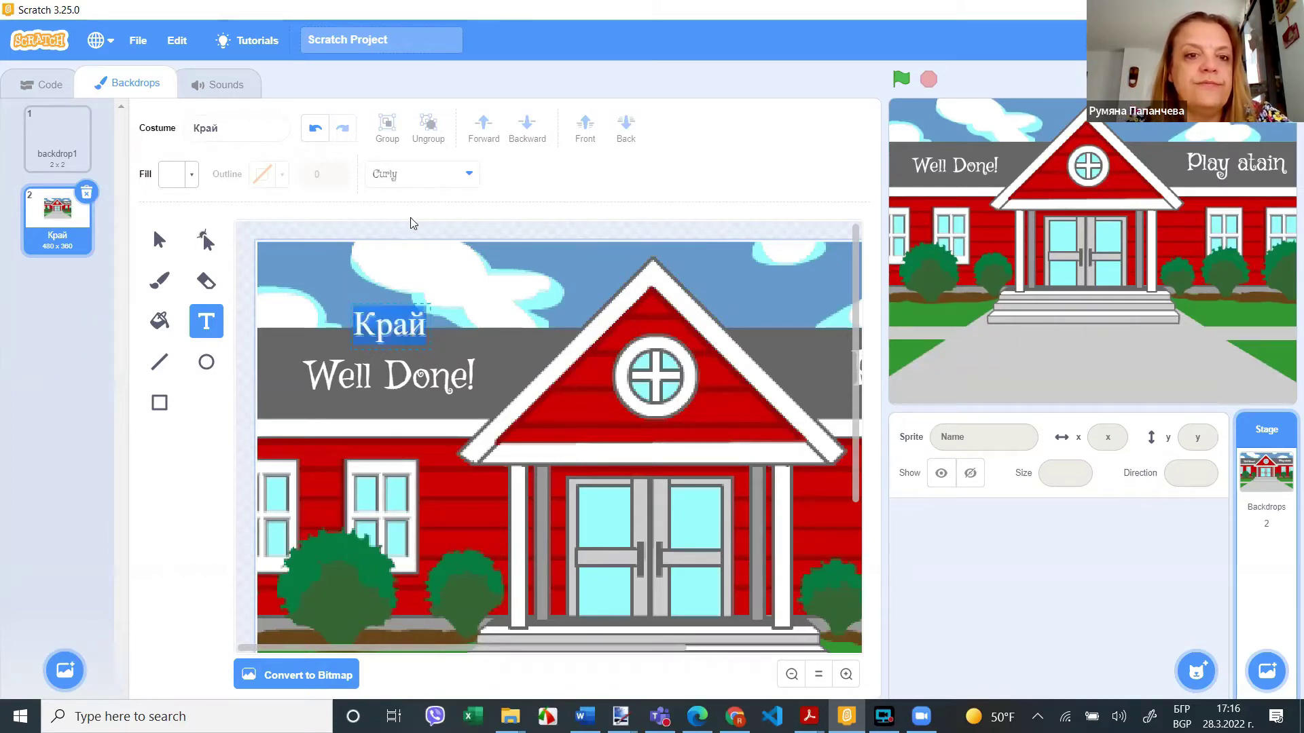
{"action": "left_click", "coordinate": [473, 177]}
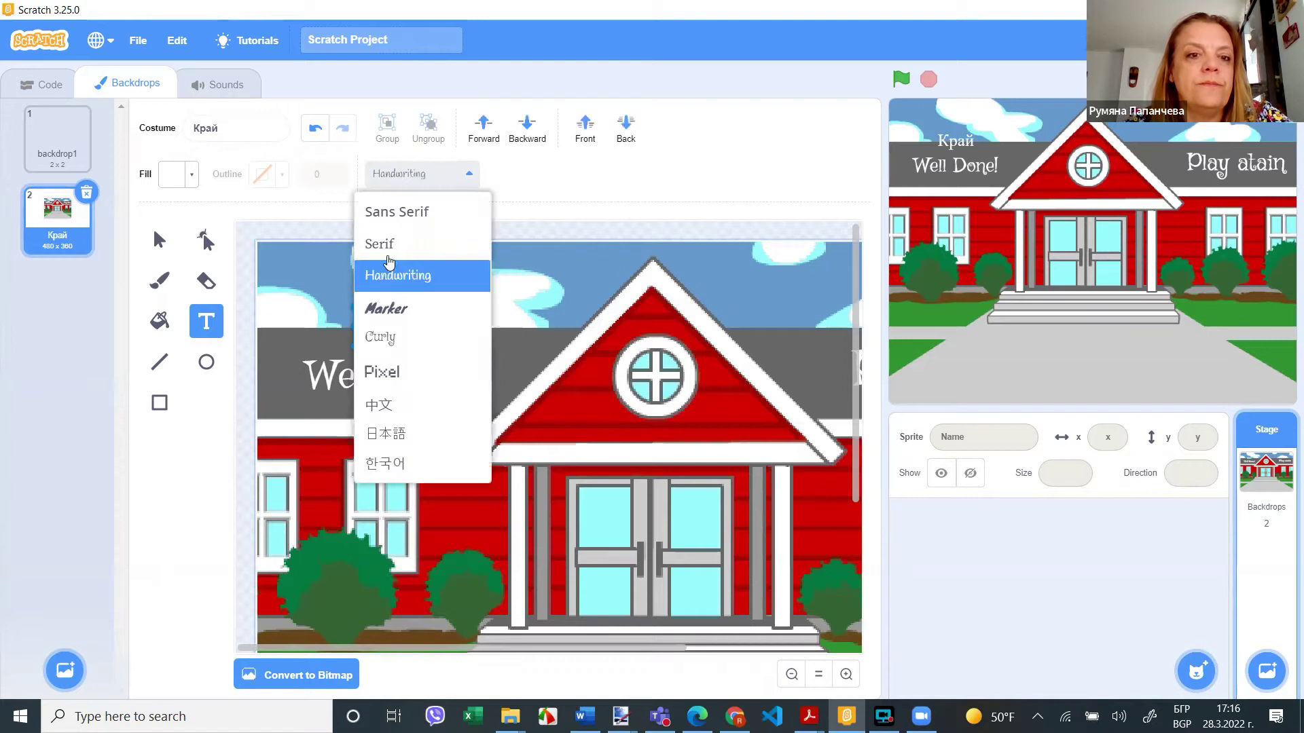
{"action": "left_click", "coordinate": [453, 351]}
- Compare the lettering of "Well Done!" and "Край", and delete the "Край" text from the backdrop
{"action": "left_click", "coordinate": [351, 385]}
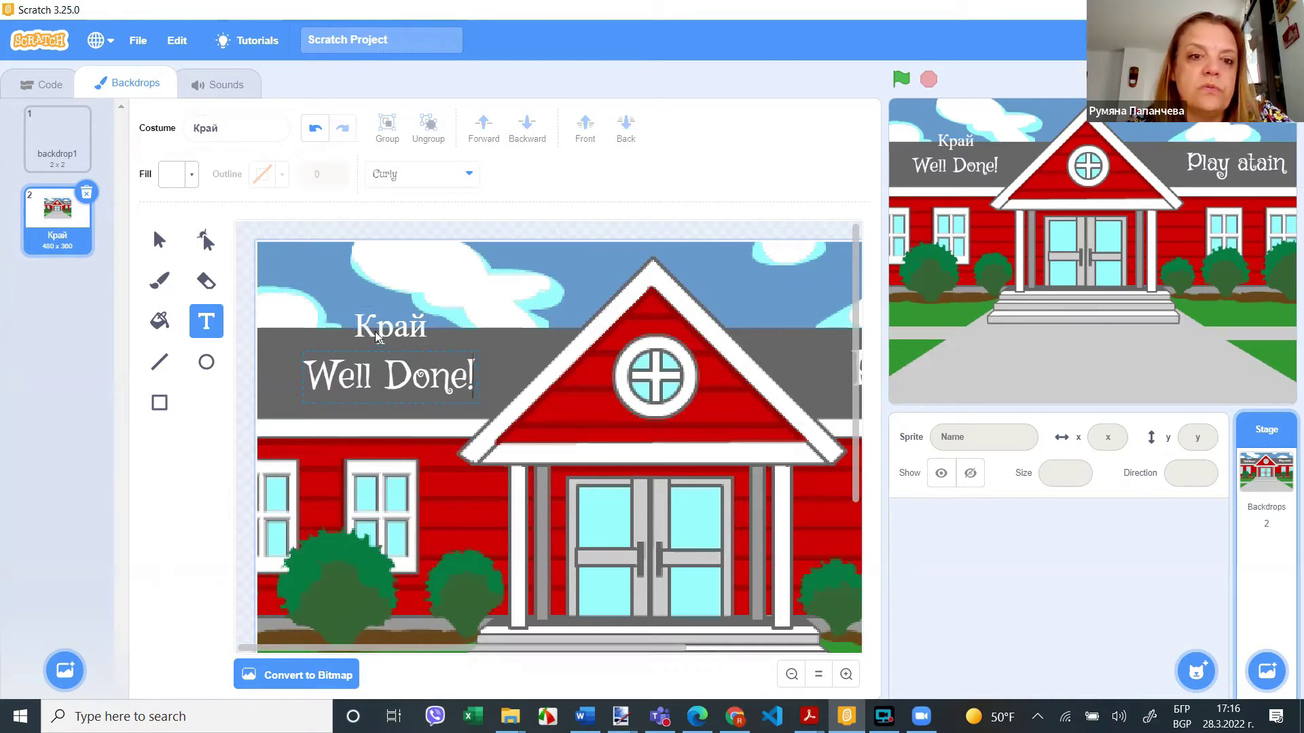
{"action": "left_click_drag", "start_coordinate": [306, 375], "coordinate": [481, 377]}
{"action": "left_click", "coordinate": [501, 358]}
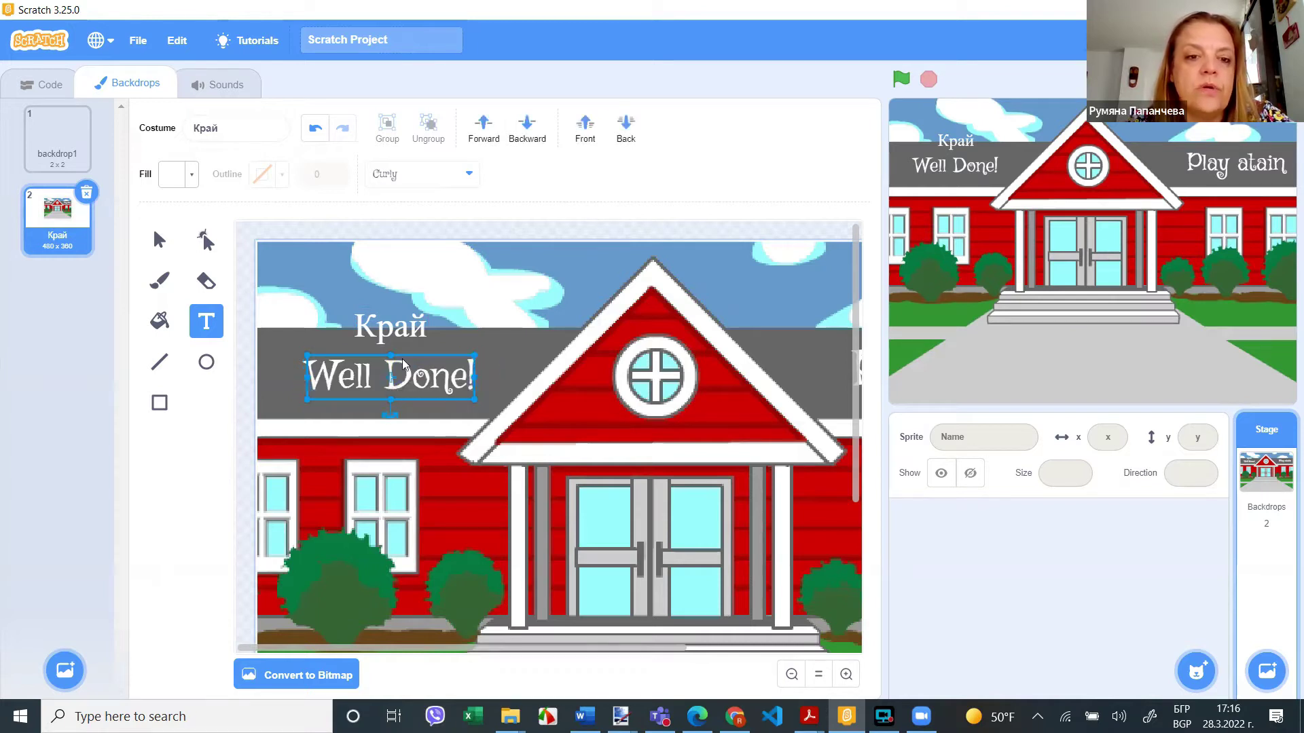
{"action": "double_click", "coordinate": [368, 327]}
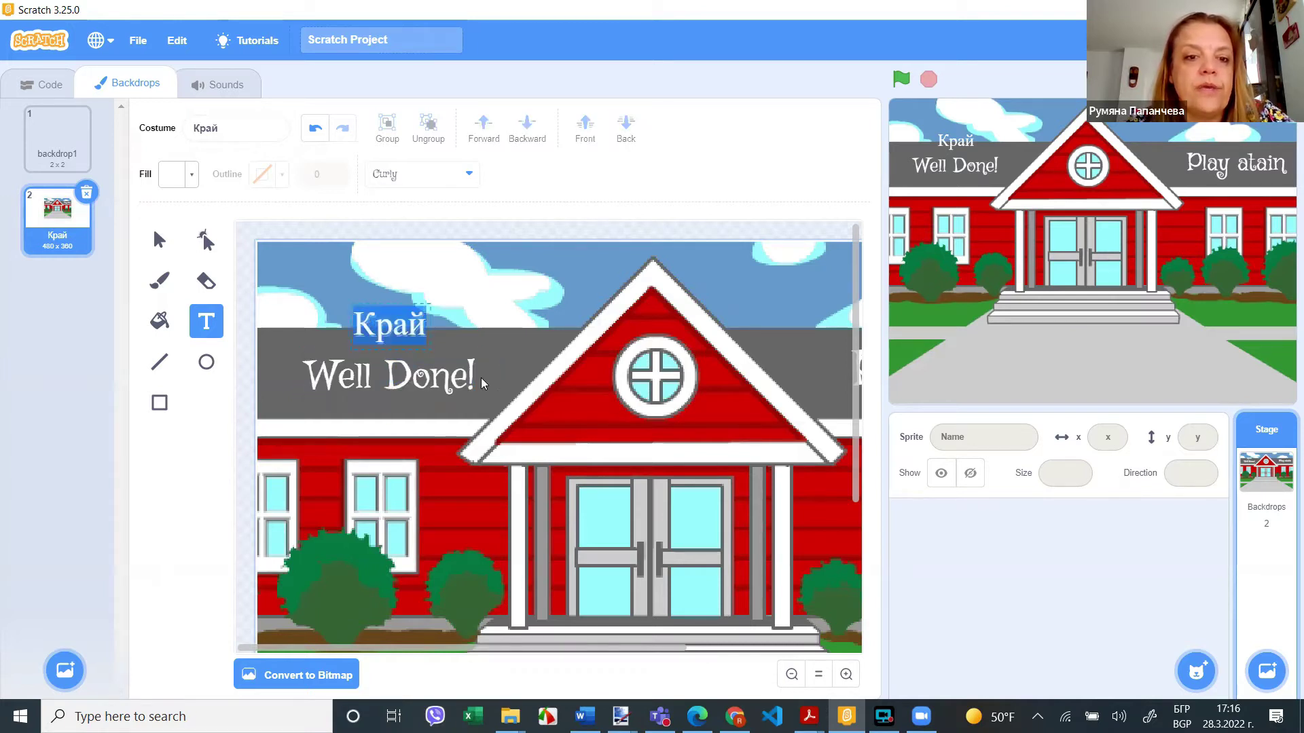
{"action": "left_click", "coordinate": [513, 366]}
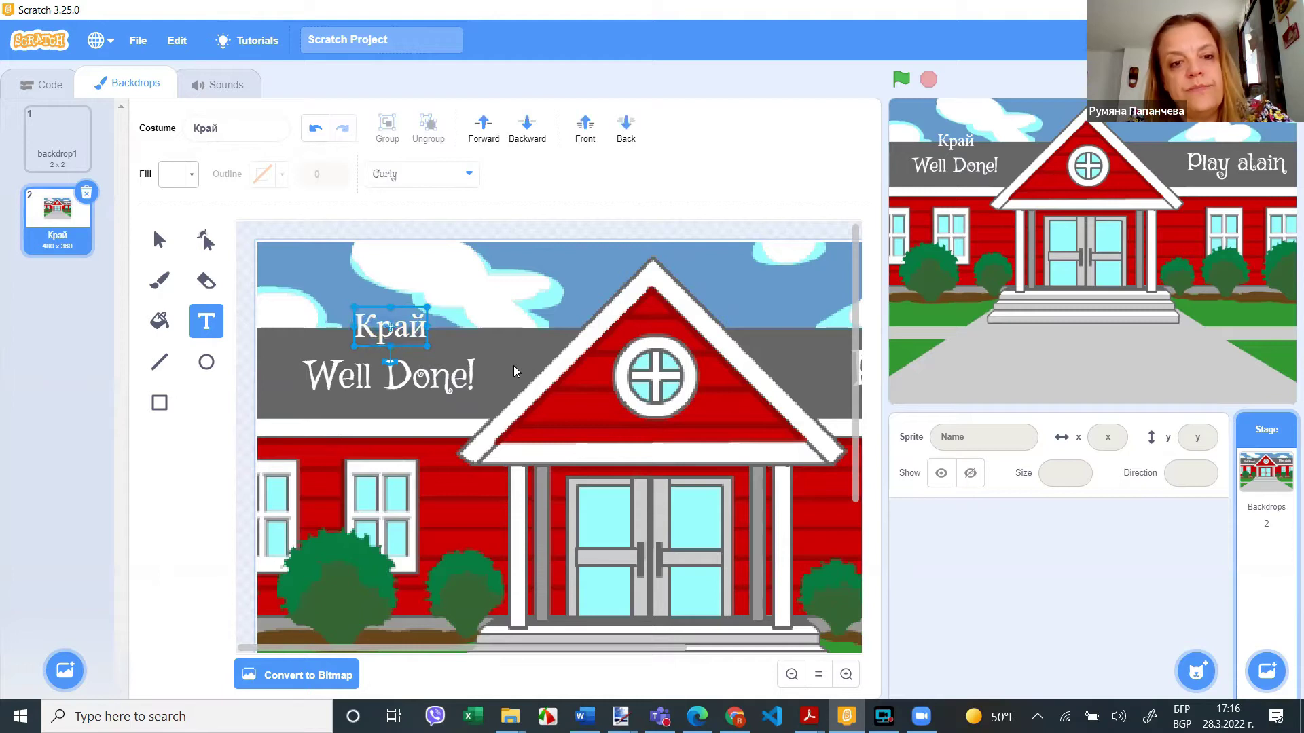
{"action": "left_click", "coordinate": [513, 365]}
{"action": "left_click", "coordinate": [413, 346]}
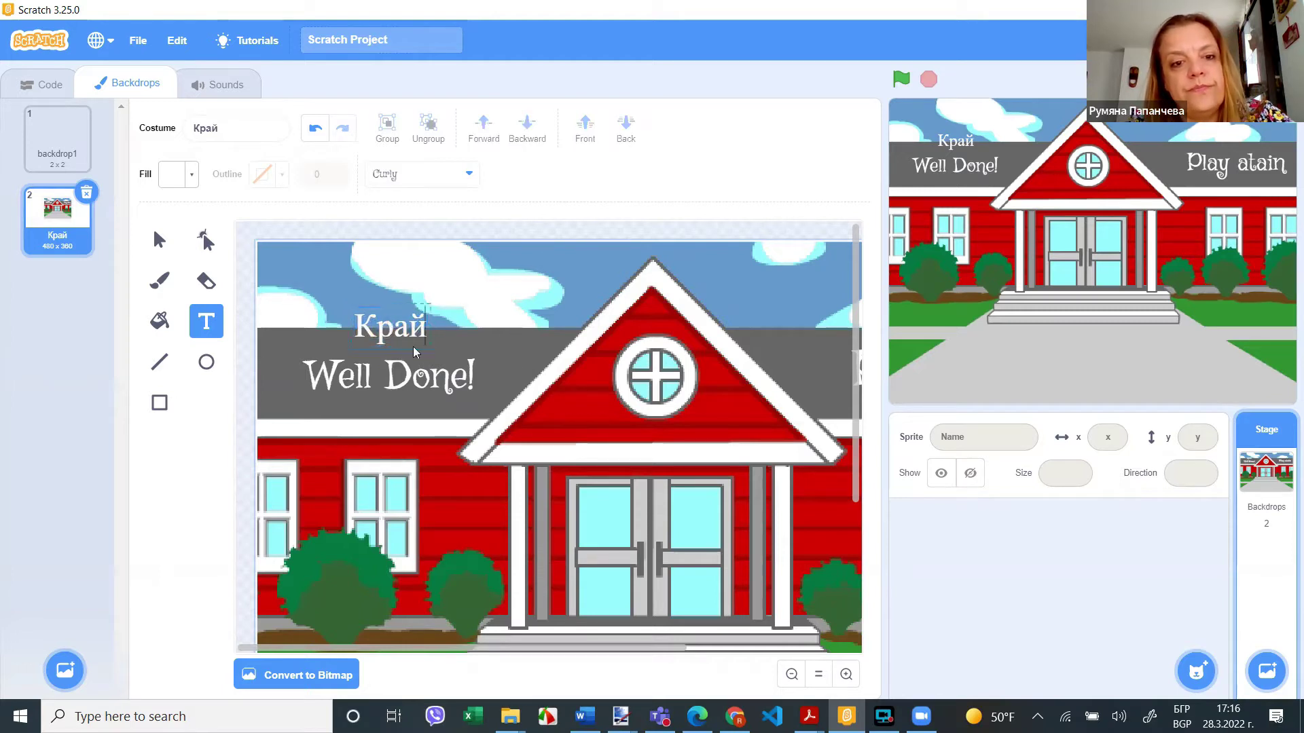
{"action": "key", "text": "Escape"}
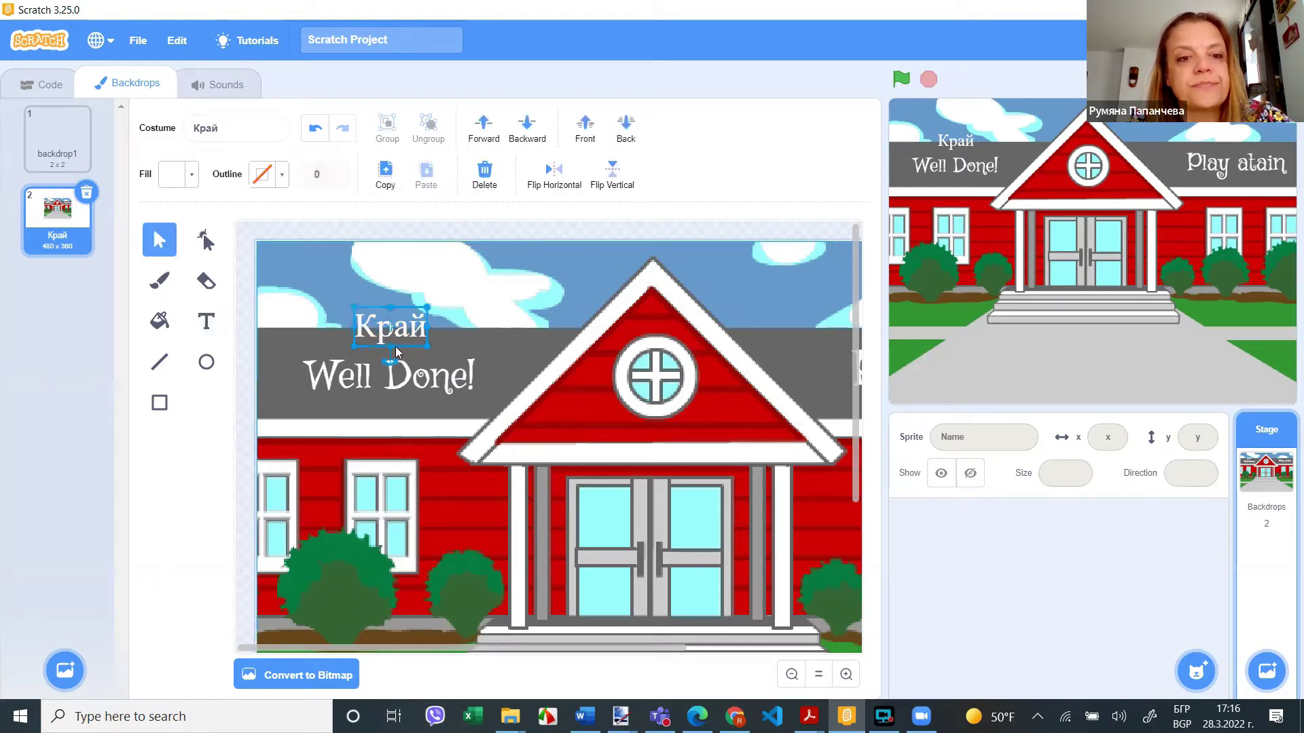
{"action": "key", "text": "Delete"}
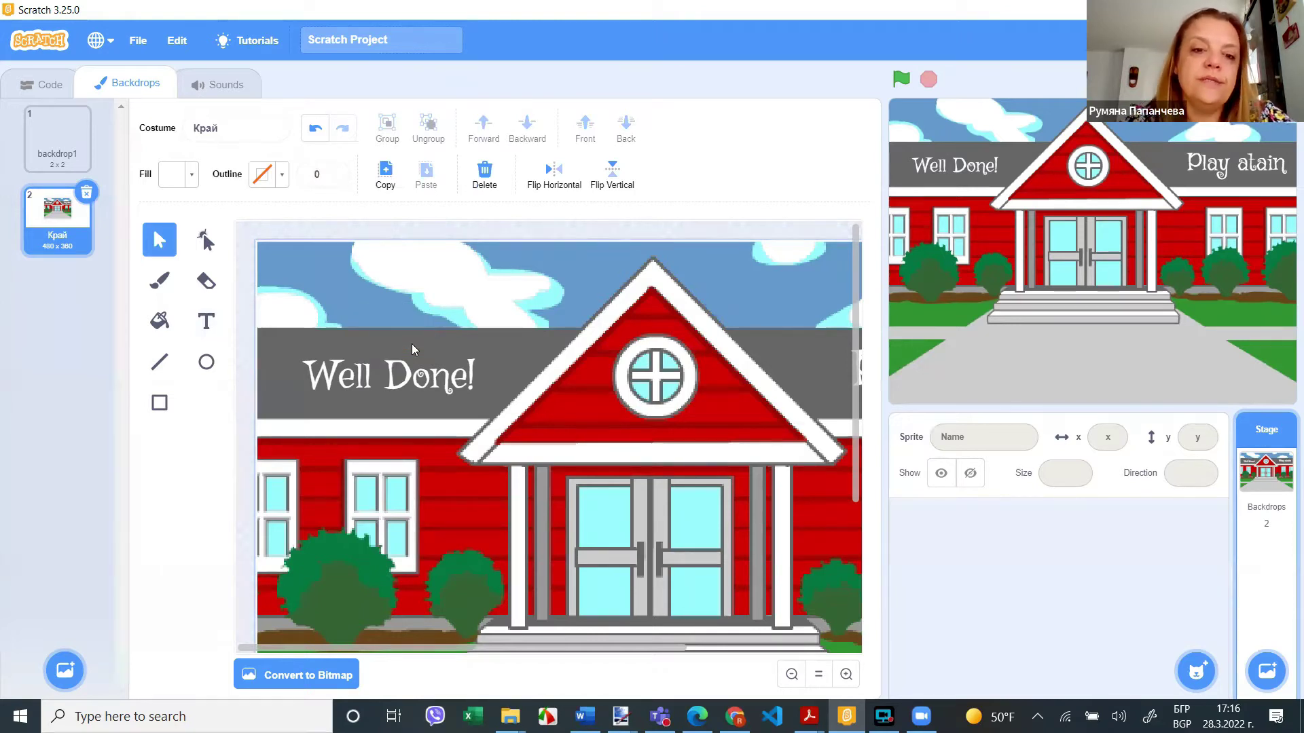
- Switch to TextBook_KM4.pdf in Adobe Acrobat and examine the "Начало" and "Край" backdrop examples and the Chalkboard instructions on page 24
{"action": "scroll", "coordinate": [529, 473], "scroll_direction": "down", "scroll_amount": 3}
{"action": "scroll", "coordinate": [529, 473], "scroll_direction": "up", "scroll_amount": 5}
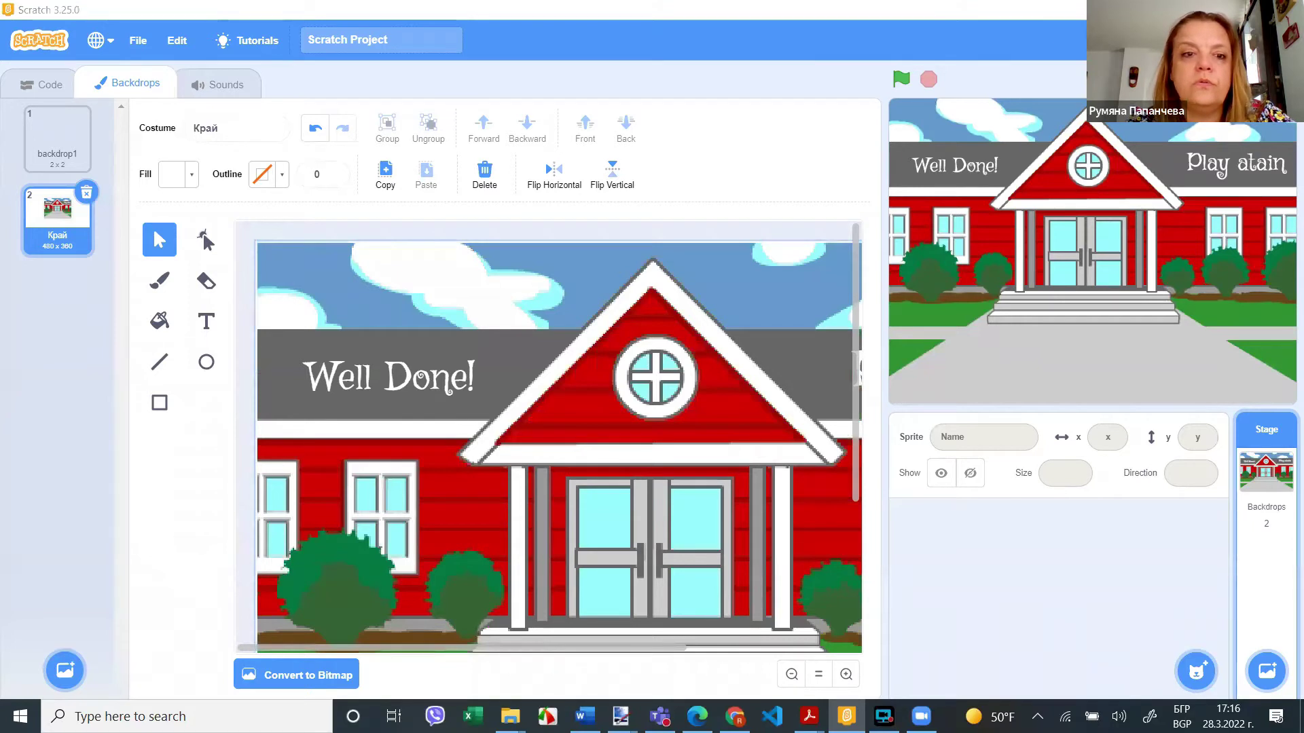
{"action": "key", "text": "alt+Tab"}
{"action": "key", "text": "alt+Tab"}
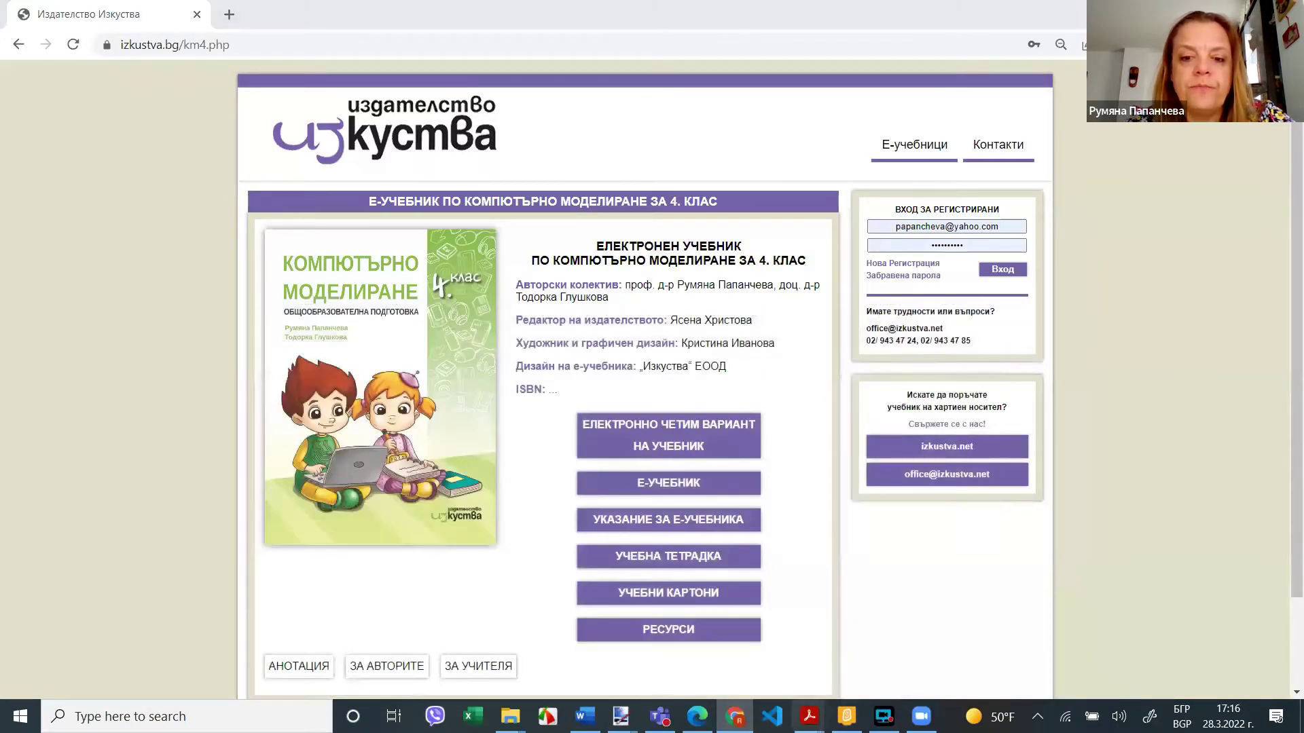
{"action": "mouse_move", "coordinate": [809, 717]}
{"action": "left_click", "coordinate": [846, 598]}
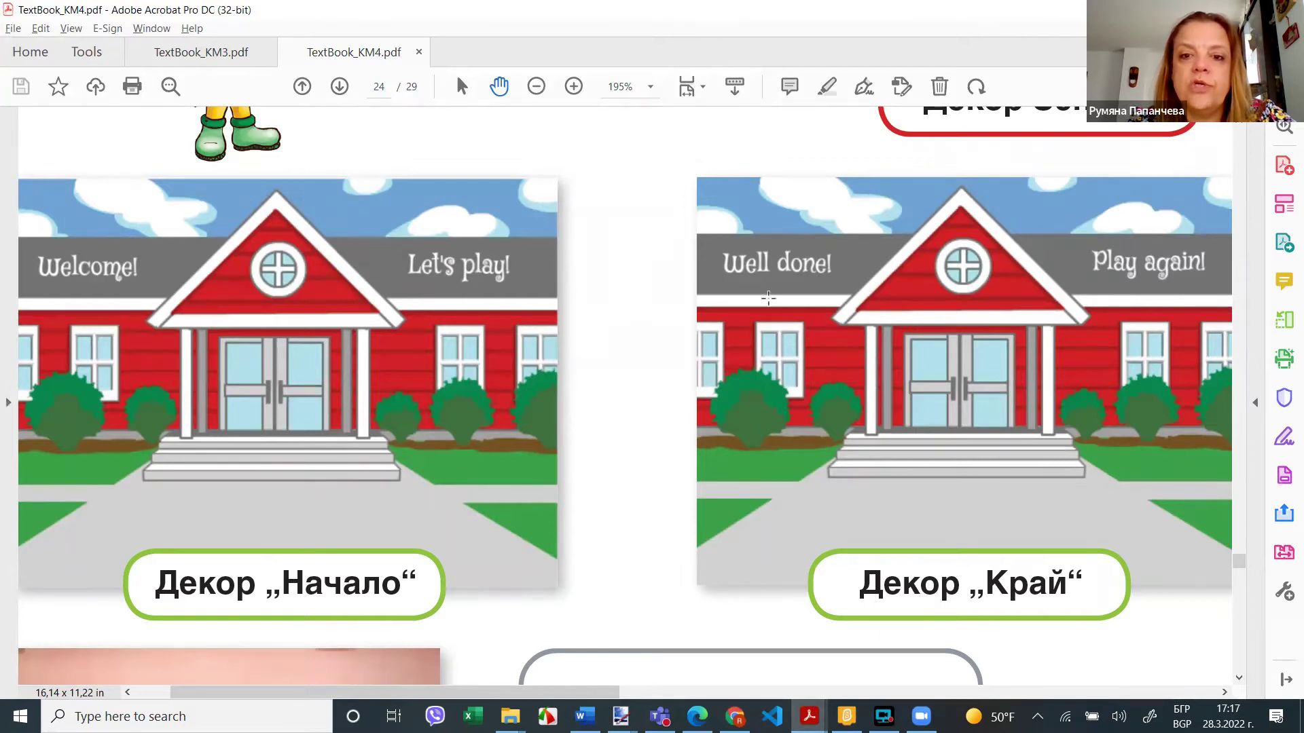
{"action": "scroll", "coordinate": [933, 459], "scroll_direction": "down", "scroll_amount": 1}
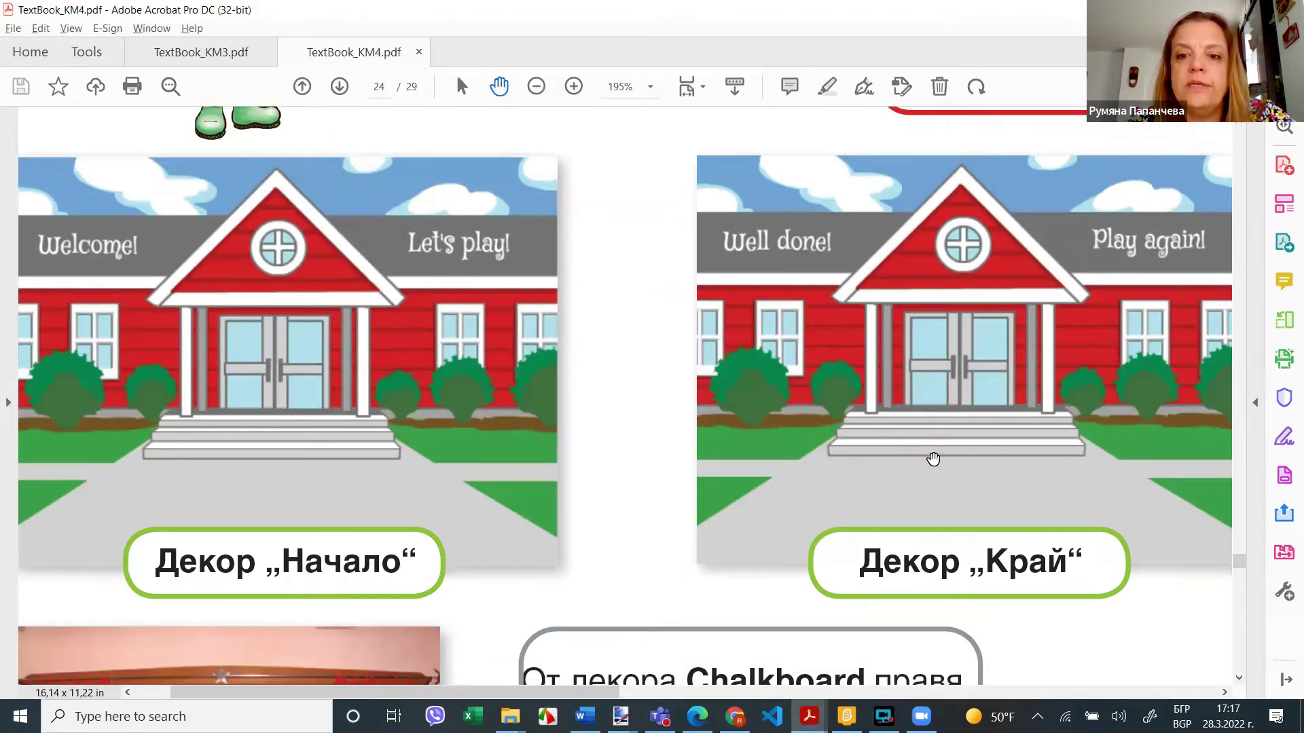
{"action": "scroll", "coordinate": [932, 459], "scroll_direction": "down", "scroll_amount": 3}
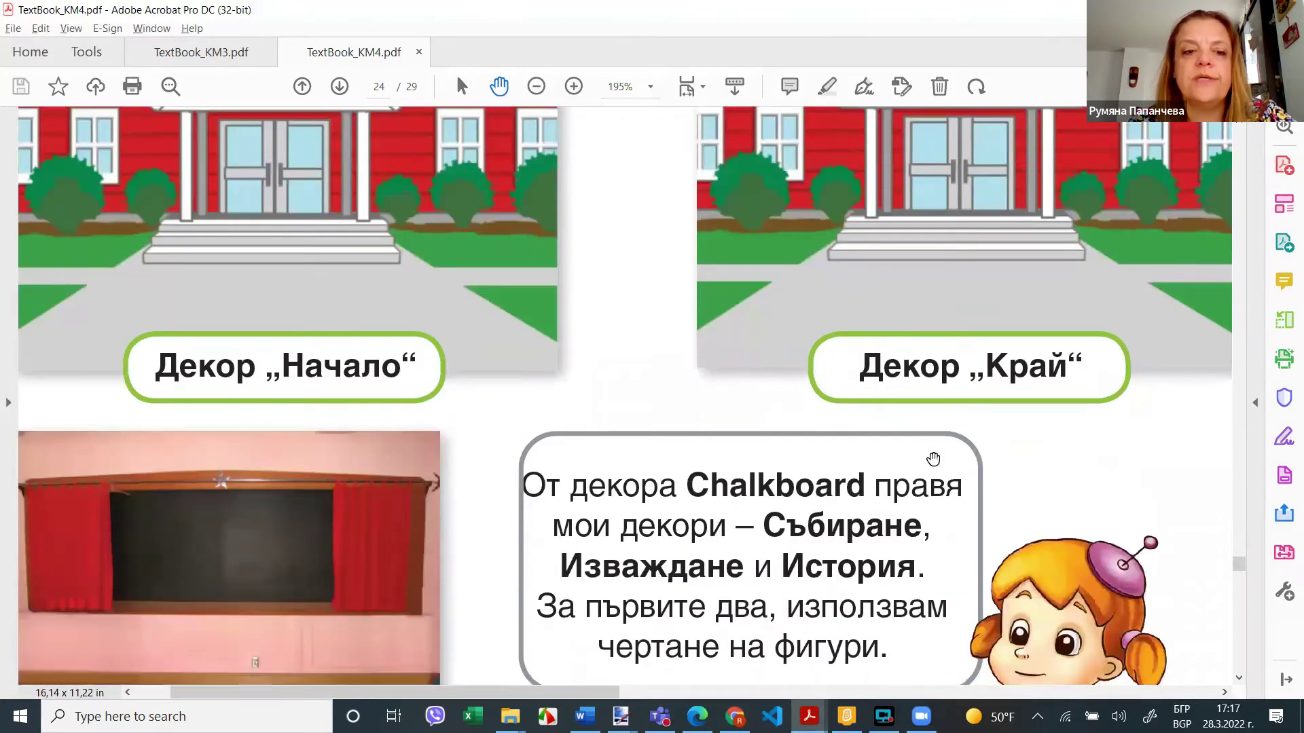
- Switch to Scratch and add the Chalkboard backdrop from the backdrop library
{"action": "scroll", "coordinate": [933, 459], "scroll_direction": "down", "scroll_amount": 4}
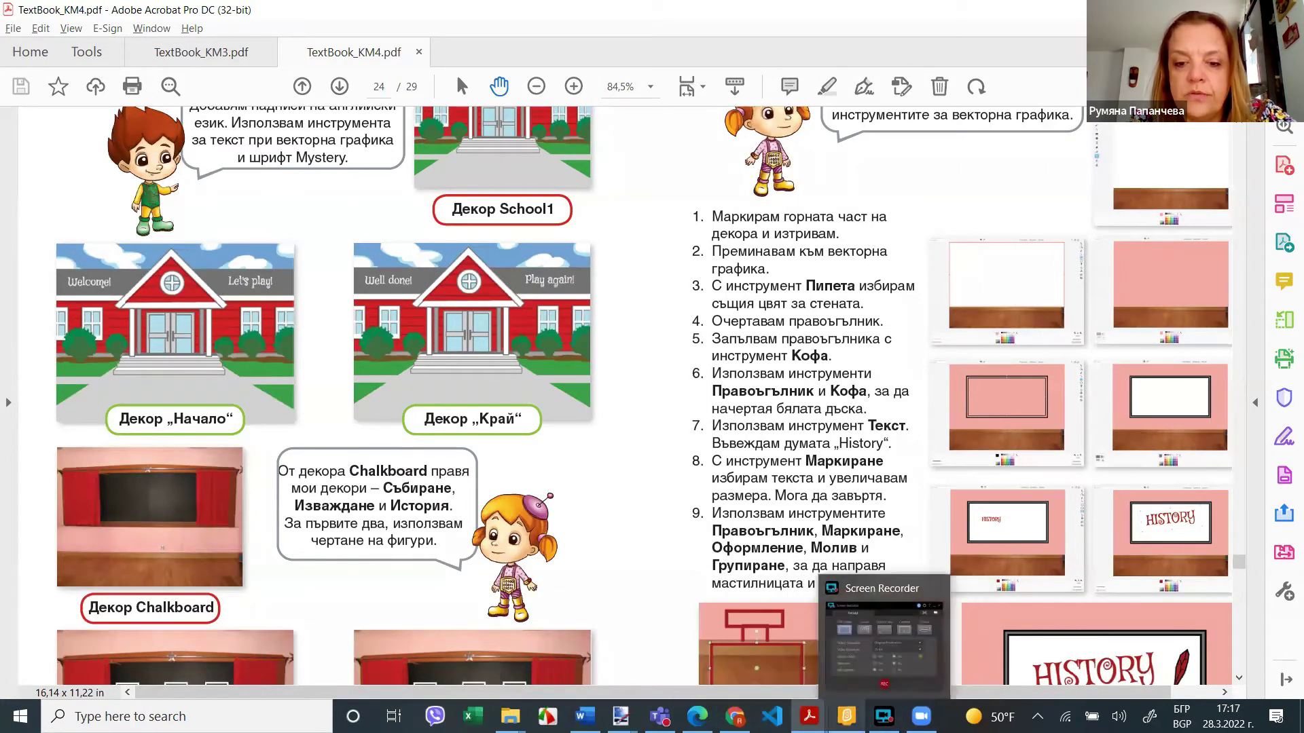
{"action": "left_click", "coordinate": [846, 716]}
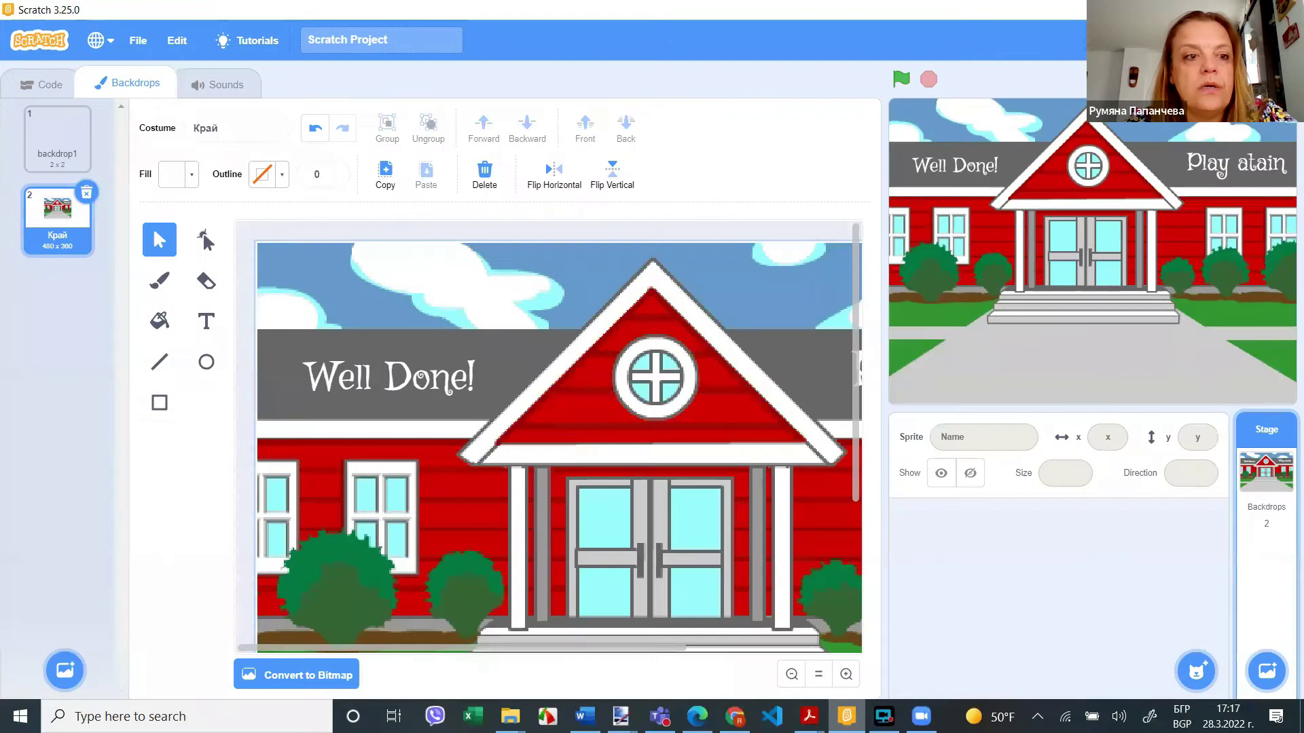
{"action": "mouse_move", "coordinate": [1267, 671]}
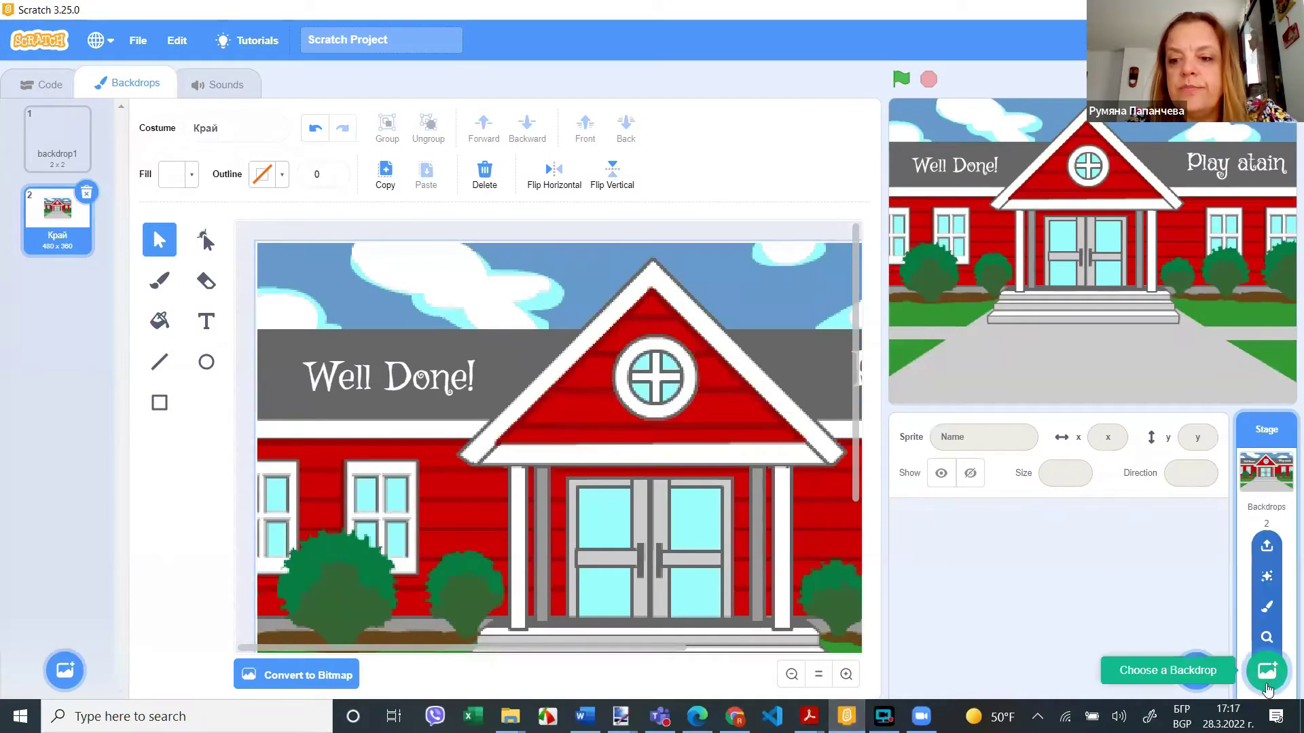
{"action": "left_click", "coordinate": [1266, 637]}
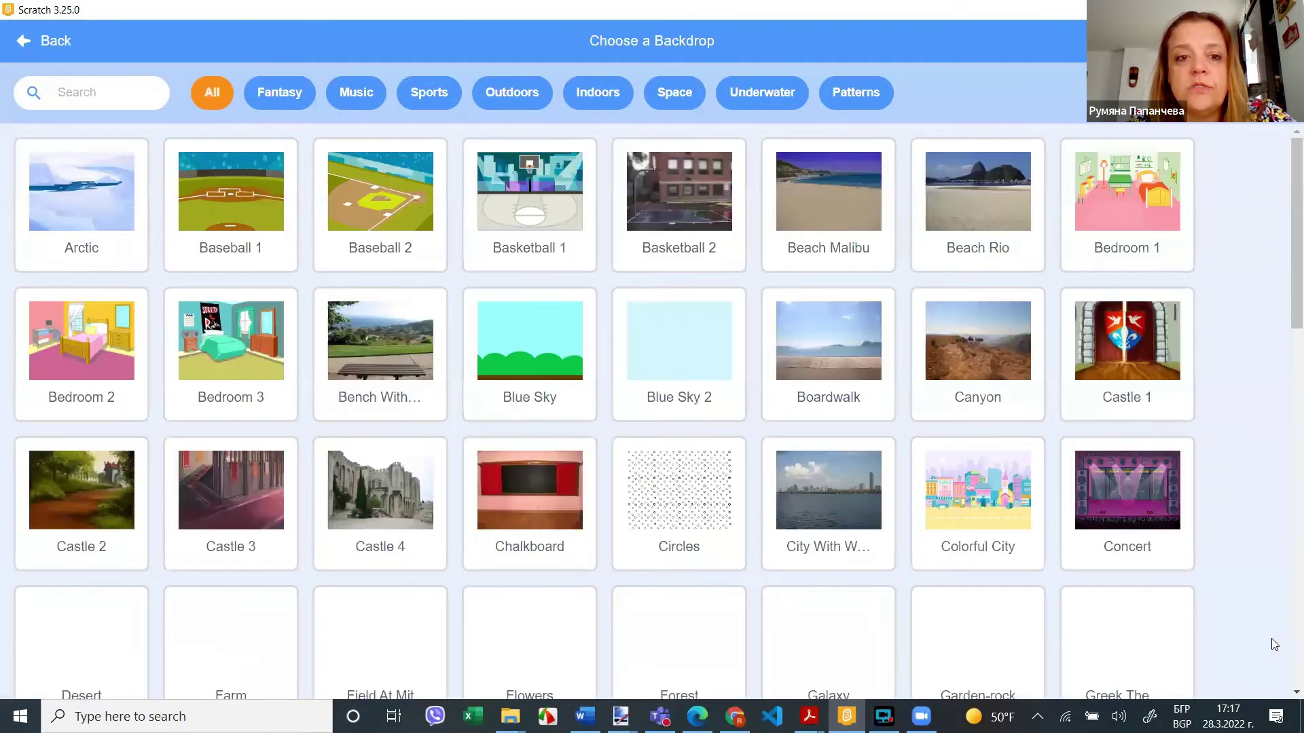
{"action": "left_click", "coordinate": [504, 504]}
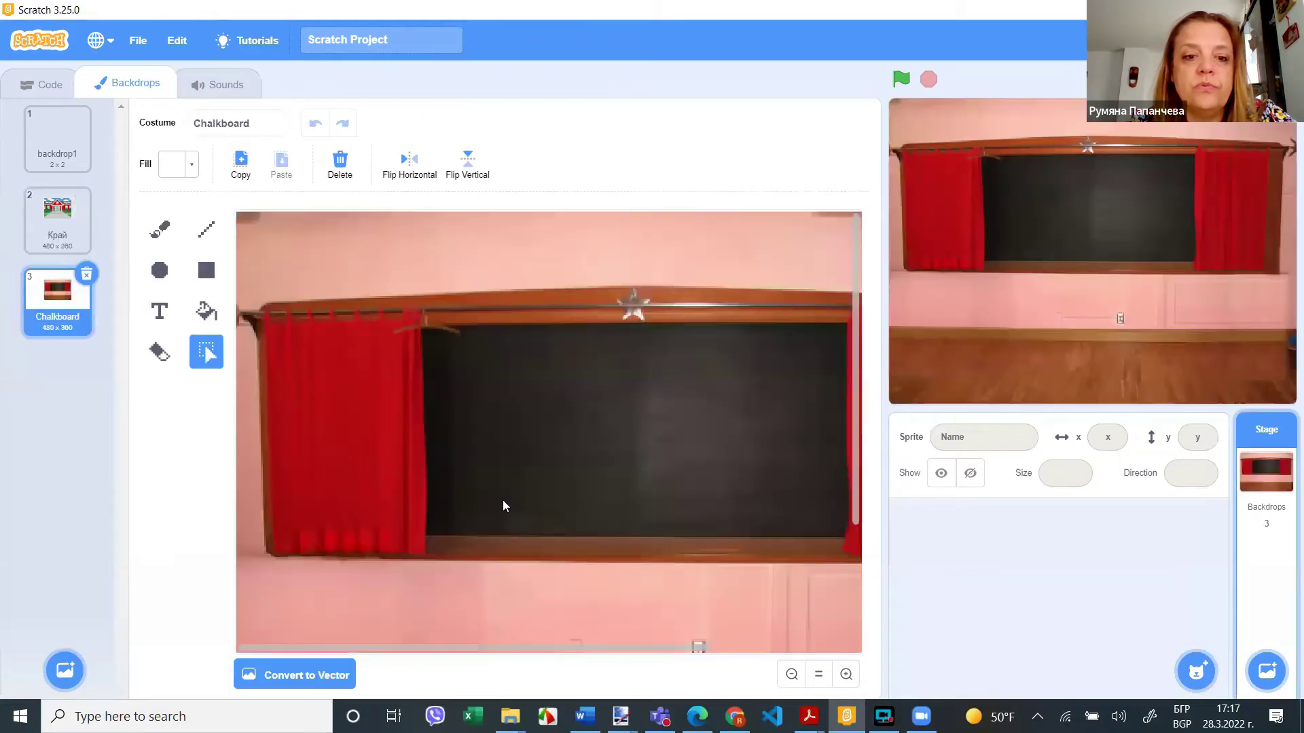
{"action": "left_click", "coordinate": [791, 674]}
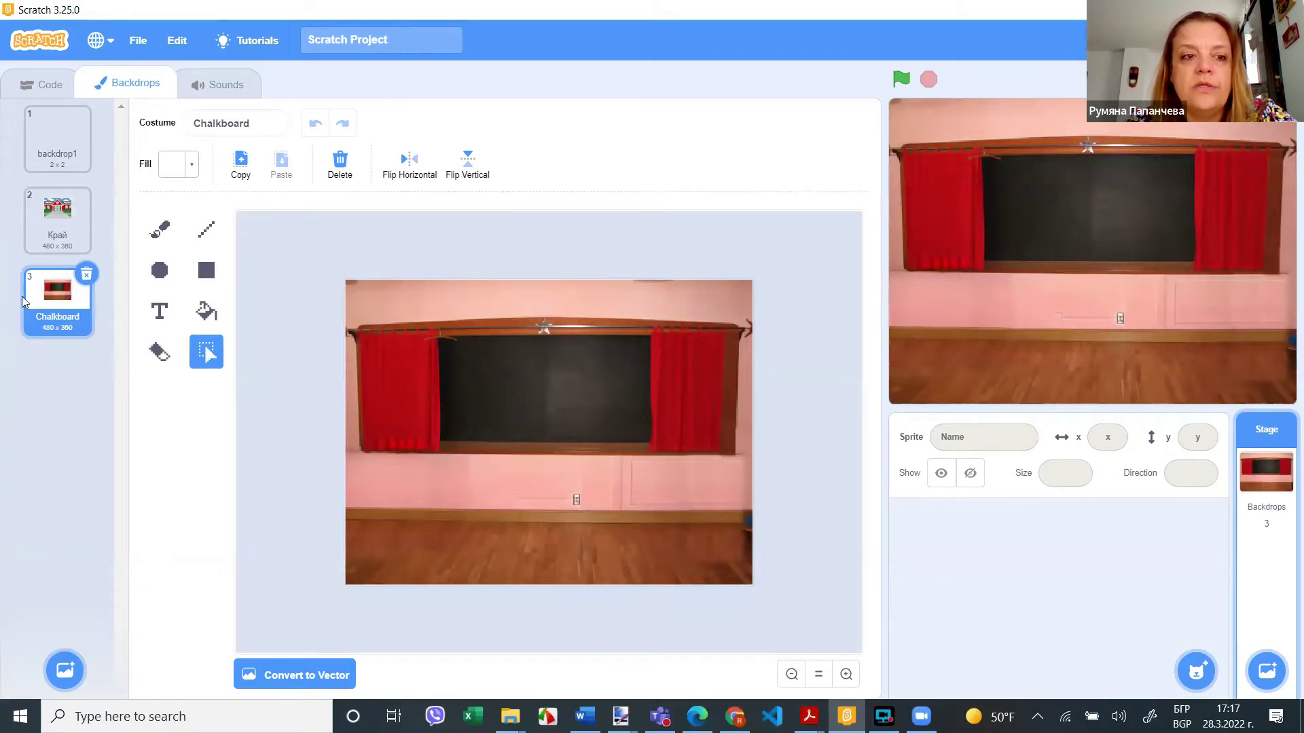
- Duplicate the Chalkboard backdrop and convert the copy to vector graphics
{"action": "right_click", "coordinate": [59, 289]}
{"action": "left_click", "coordinate": [90, 305]}
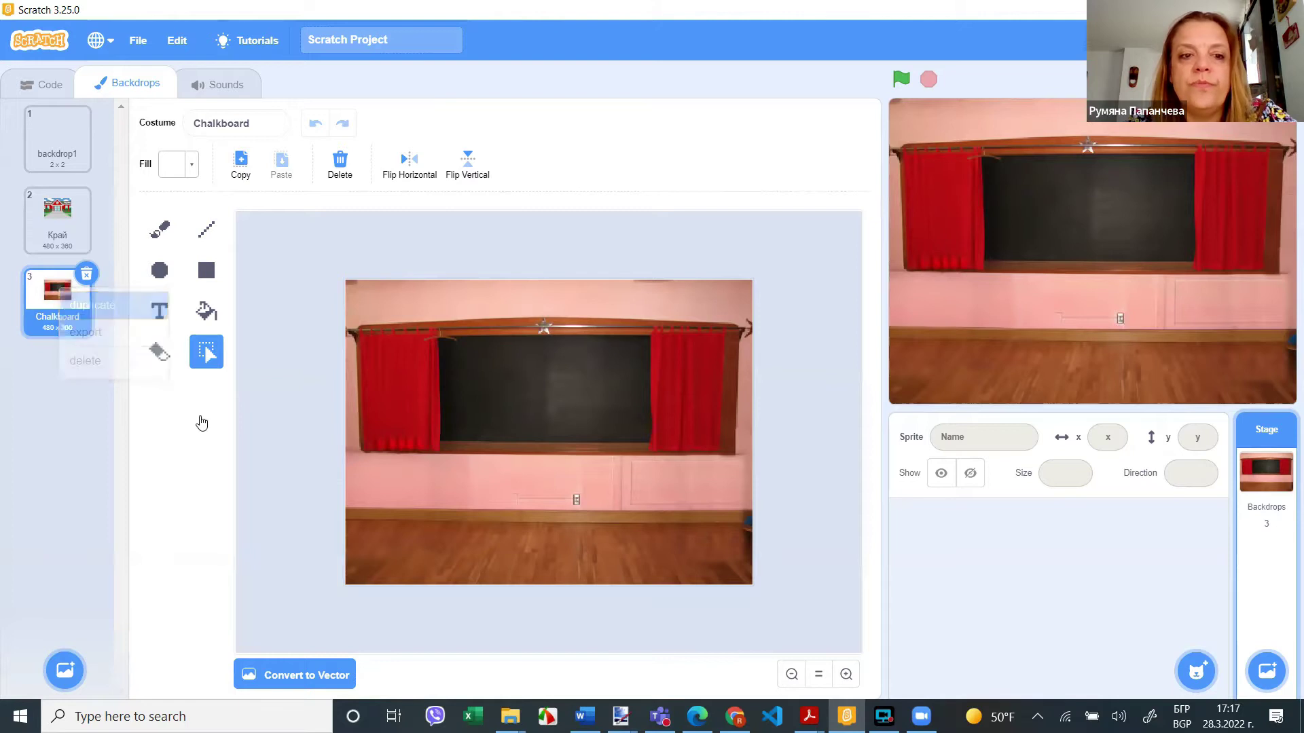
{"action": "left_click", "coordinate": [317, 676]}
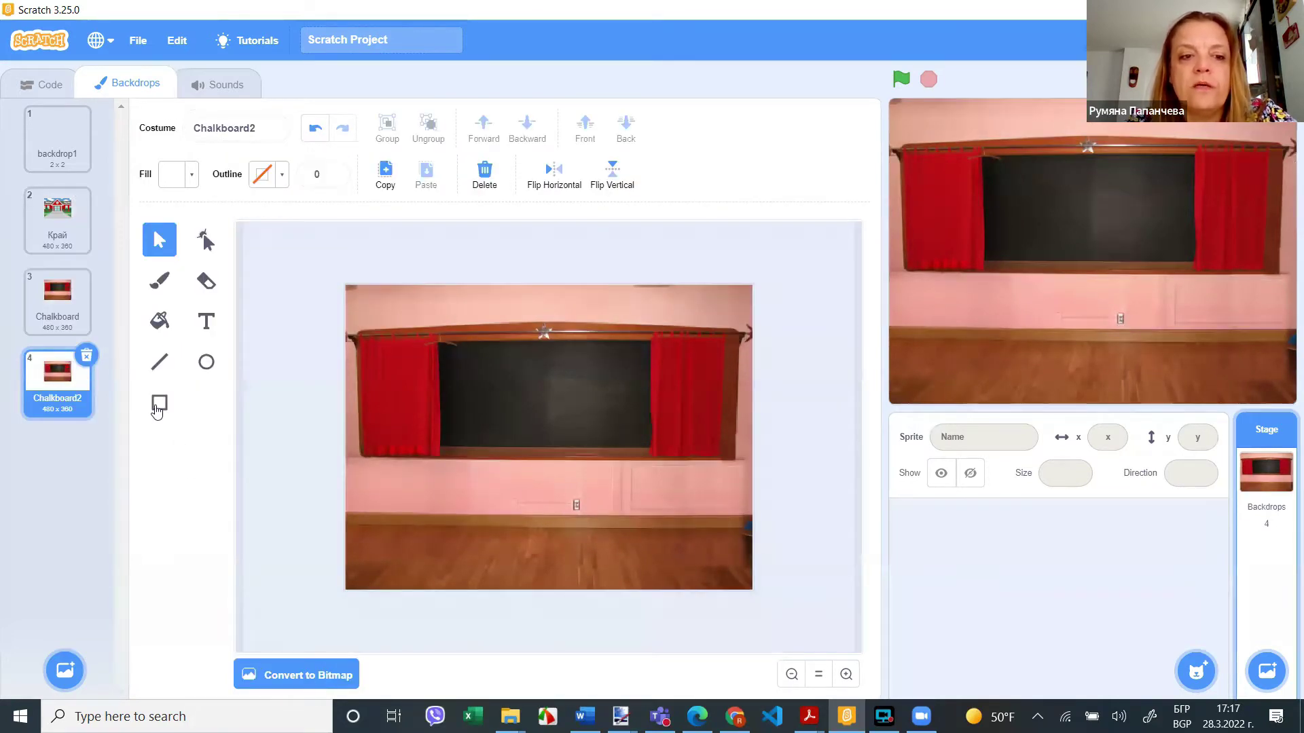
- Draw a square on the left part of the blackboard and give it a white outline with saturation 0 and brightness 100
{"action": "left_click", "coordinate": [159, 404]}
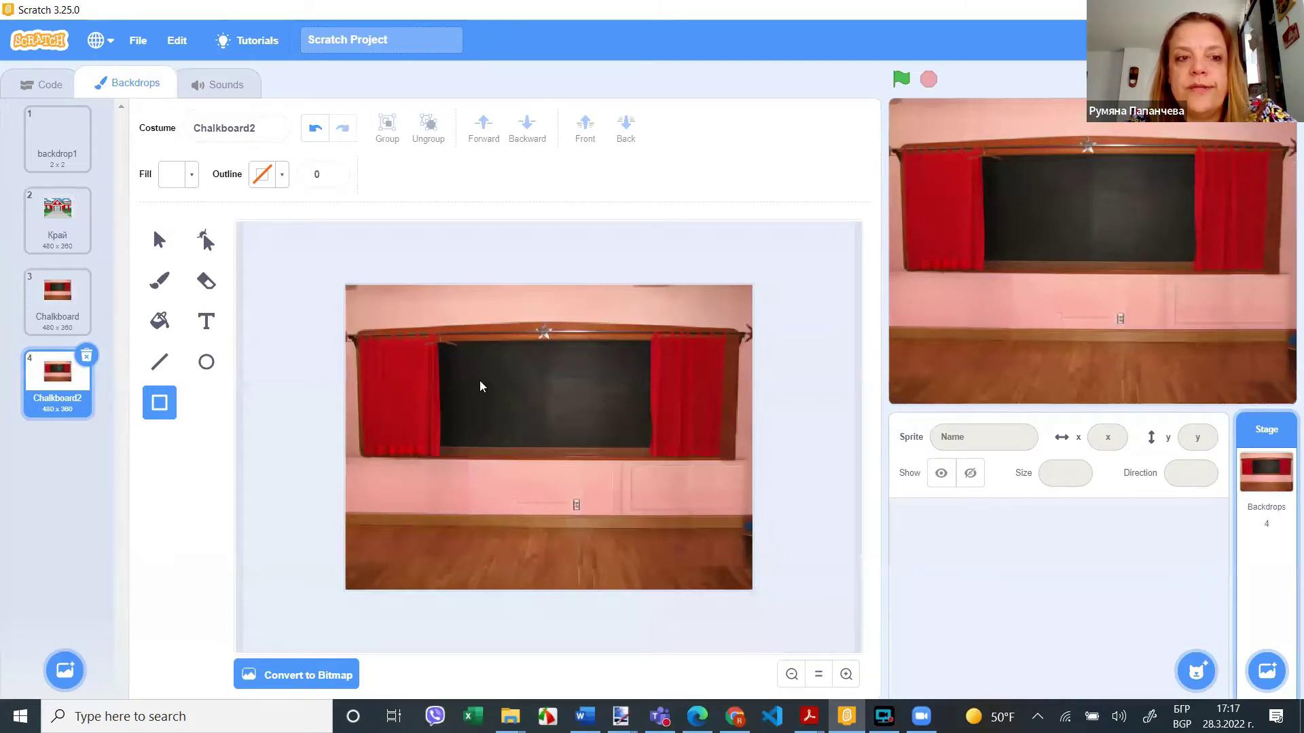
{"action": "left_click_drag", "start_coordinate": [455, 367], "coordinate": [506, 414]}
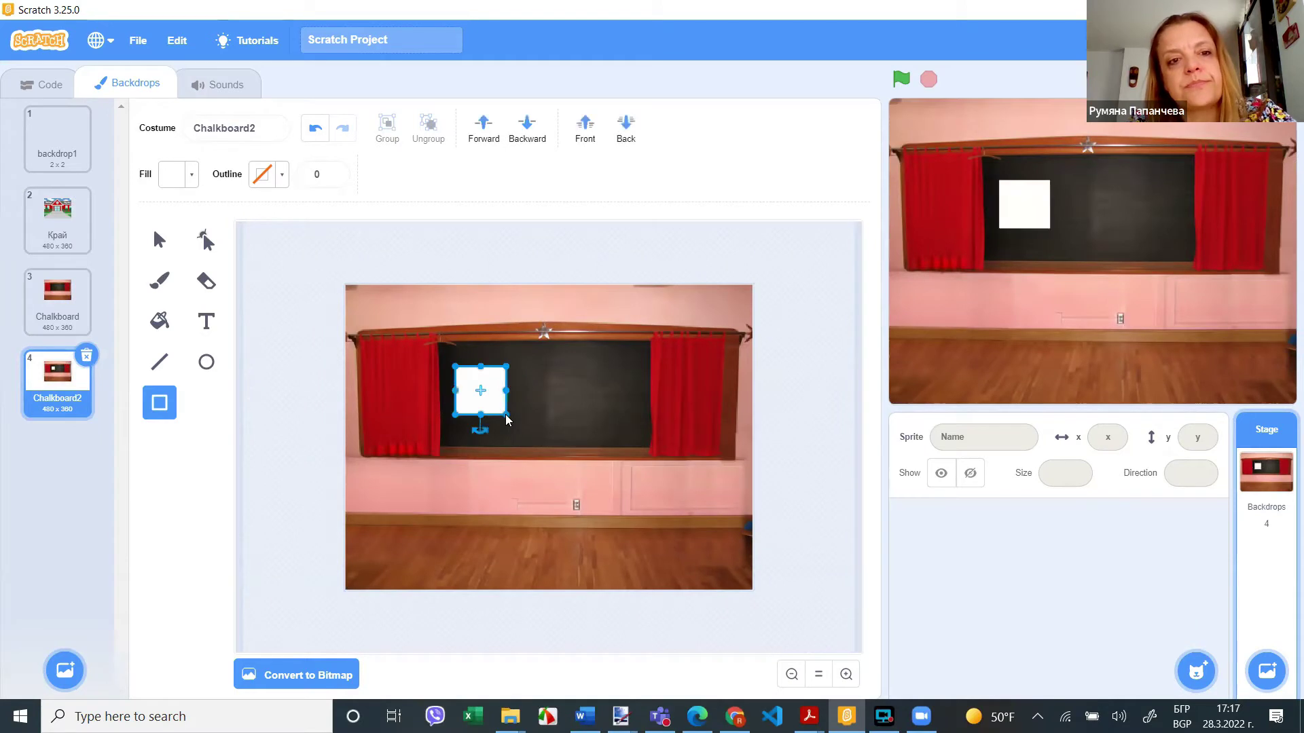
{"action": "left_click", "coordinate": [283, 177]}
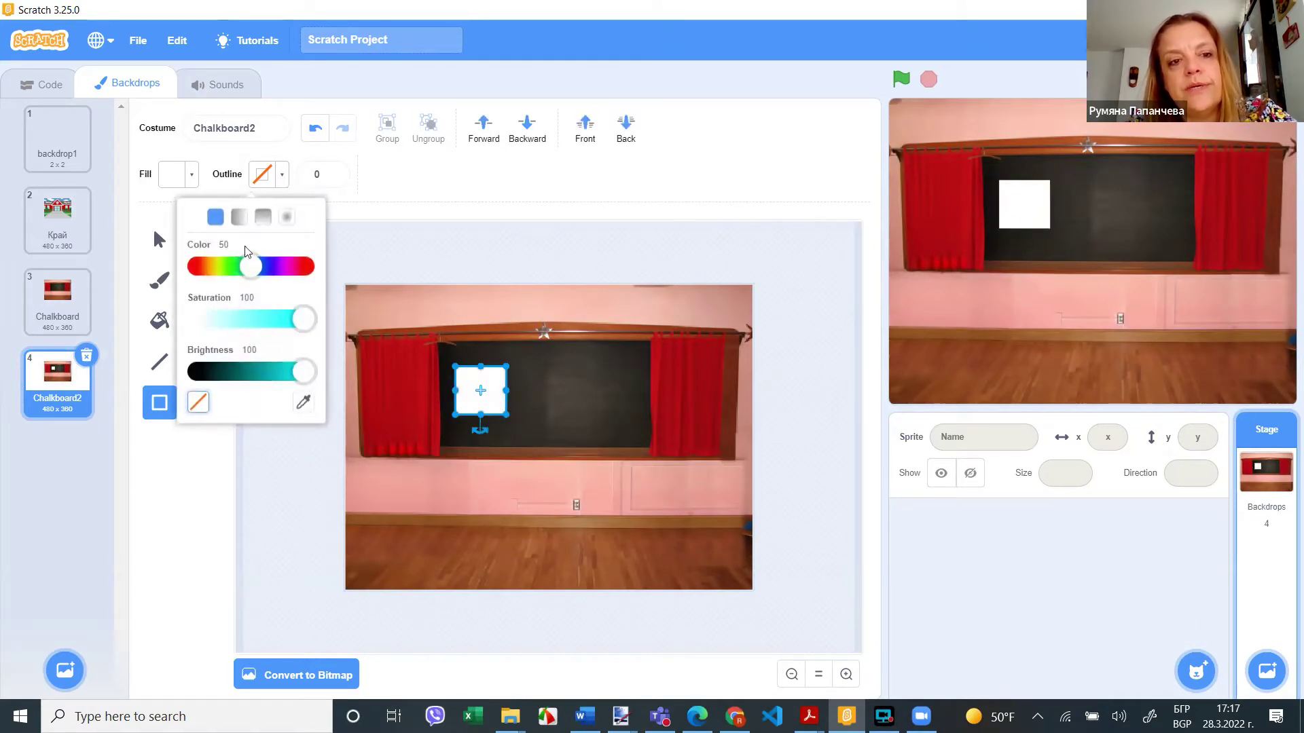
{"action": "left_click_drag", "start_coordinate": [299, 326], "coordinate": [197, 319]}
{"action": "mouse_move", "coordinate": [300, 374]}
{"action": "left_mouse_down"}
{"action": "mouse_move", "coordinate": [158, 366]}
{"action": "mouse_move", "coordinate": [303, 371]}
{"action": "left_mouse_up"}
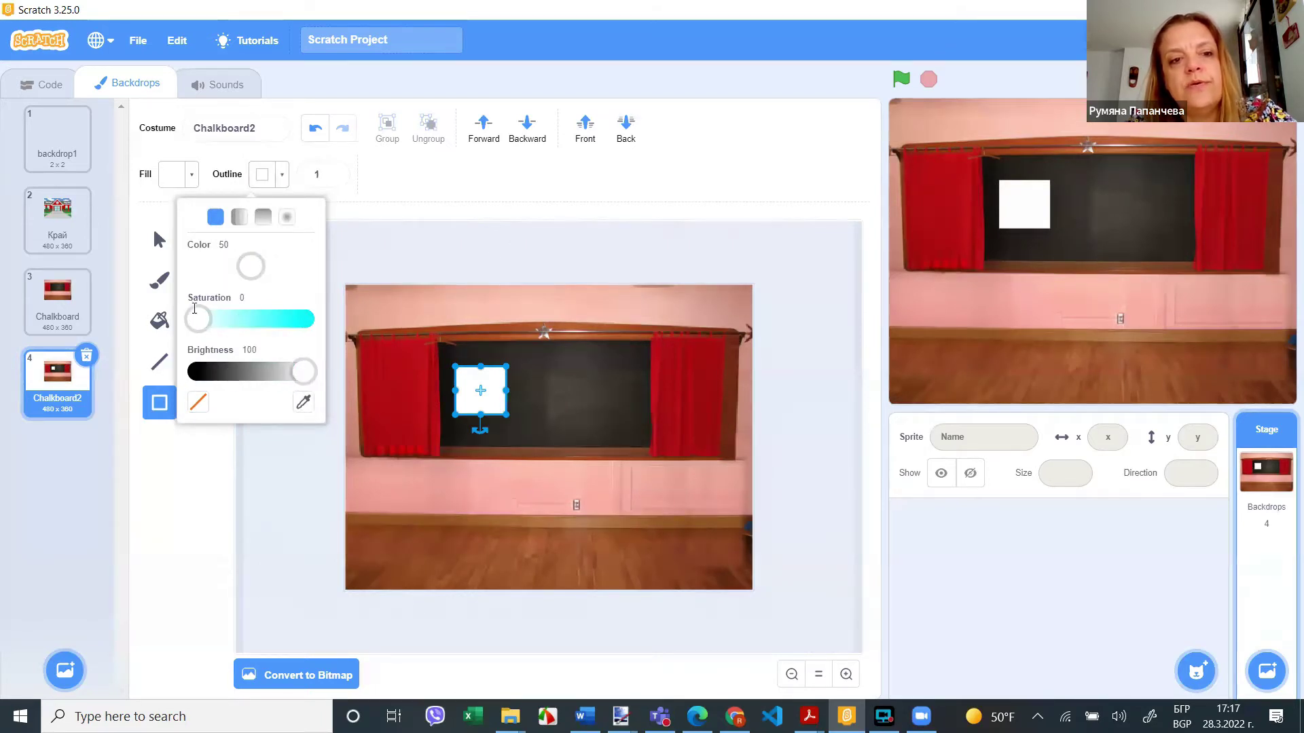
{"action": "left_click_drag", "start_coordinate": [251, 275], "coordinate": [307, 267]}
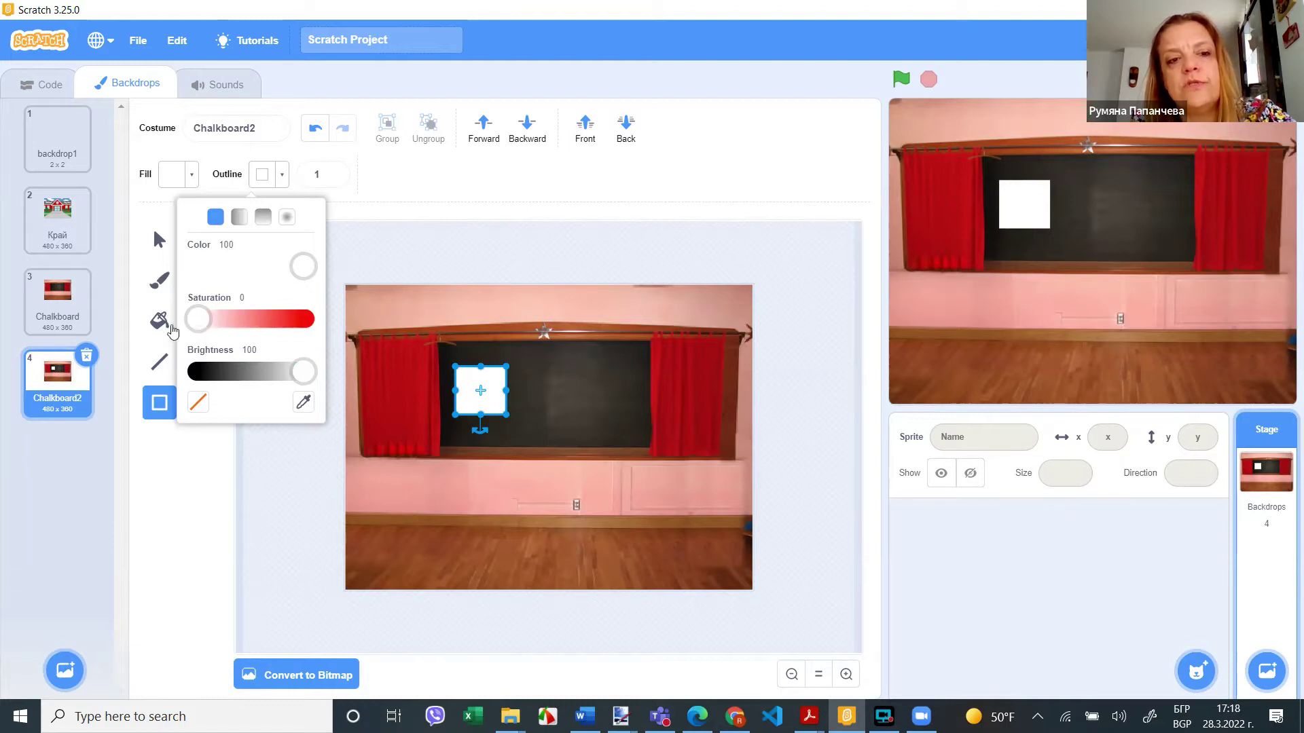
{"action": "mouse_move", "coordinate": [303, 267]}
{"action": "left_mouse_down"}
{"action": "mouse_move", "coordinate": [179, 281]}
{"action": "mouse_move", "coordinate": [340, 284]}
{"action": "mouse_move", "coordinate": [197, 275]}
{"action": "mouse_move", "coordinate": [312, 271]}
{"action": "mouse_move", "coordinate": [190, 275]}
{"action": "mouse_move", "coordinate": [312, 271]}
{"action": "left_mouse_up"}
- Remove the square's fill and set its outline width to 9
{"action": "left_click", "coordinate": [192, 178]}
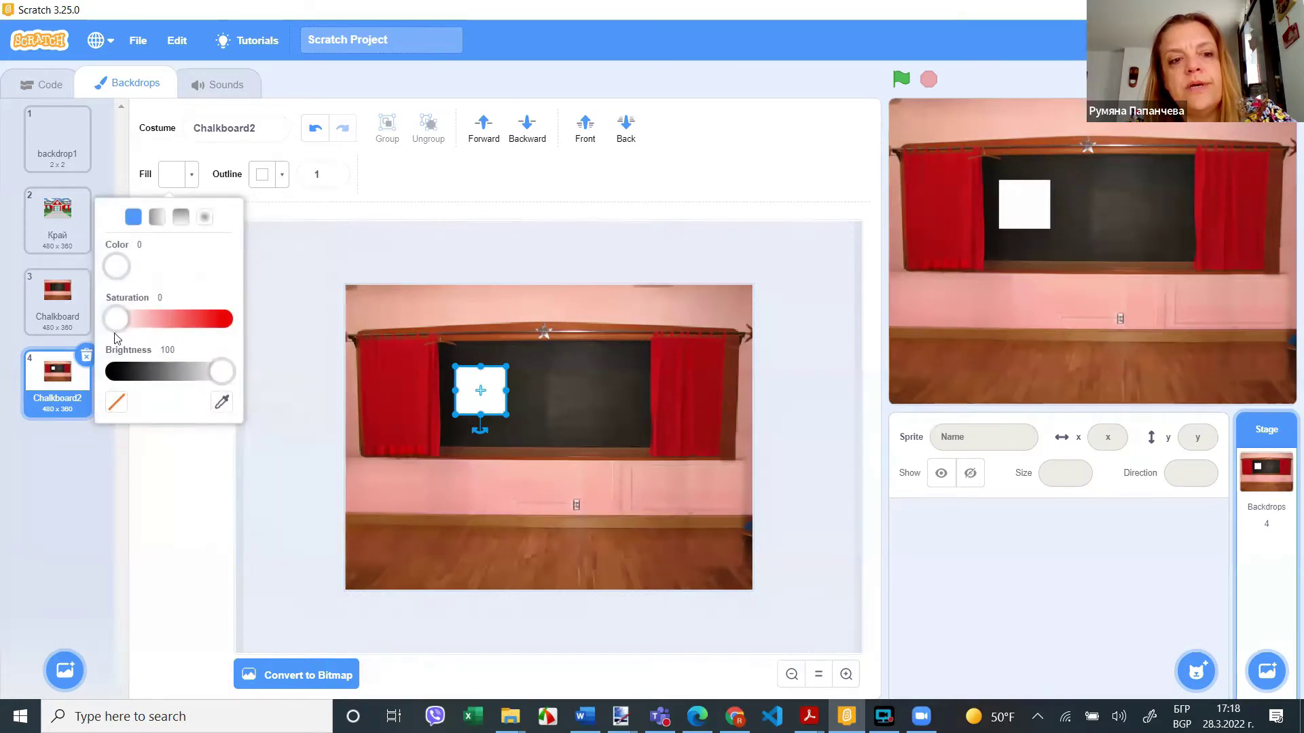
{"action": "left_click", "coordinate": [111, 405]}
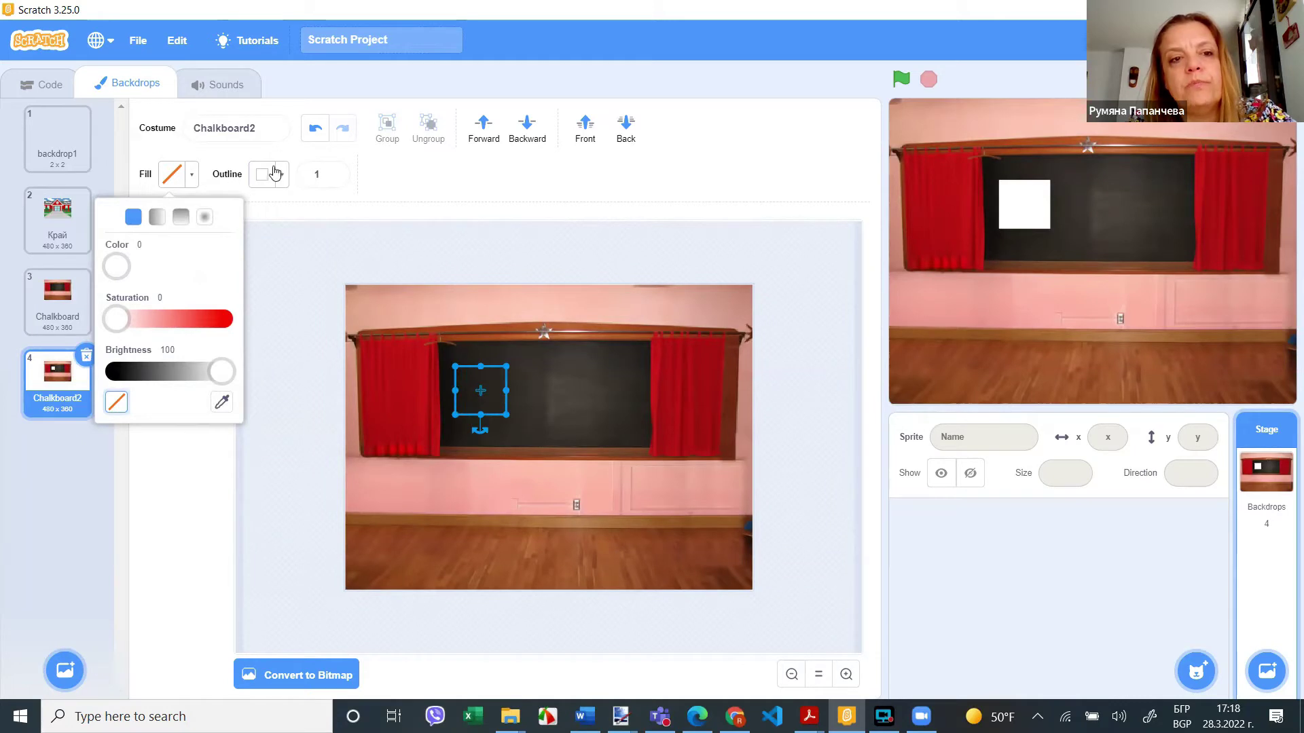
{"action": "left_click", "coordinate": [333, 174]}
{"action": "left_click", "coordinate": [528, 347]}
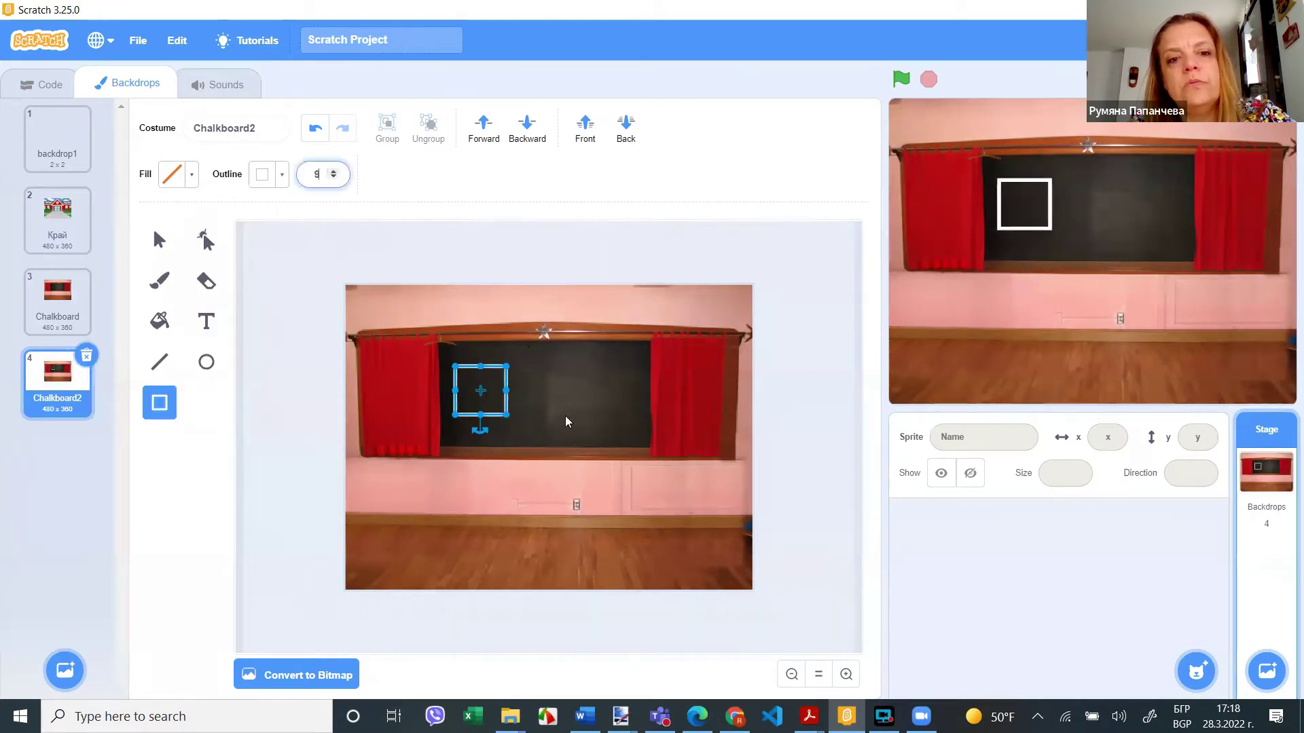
{"action": "left_click", "coordinate": [565, 415]}
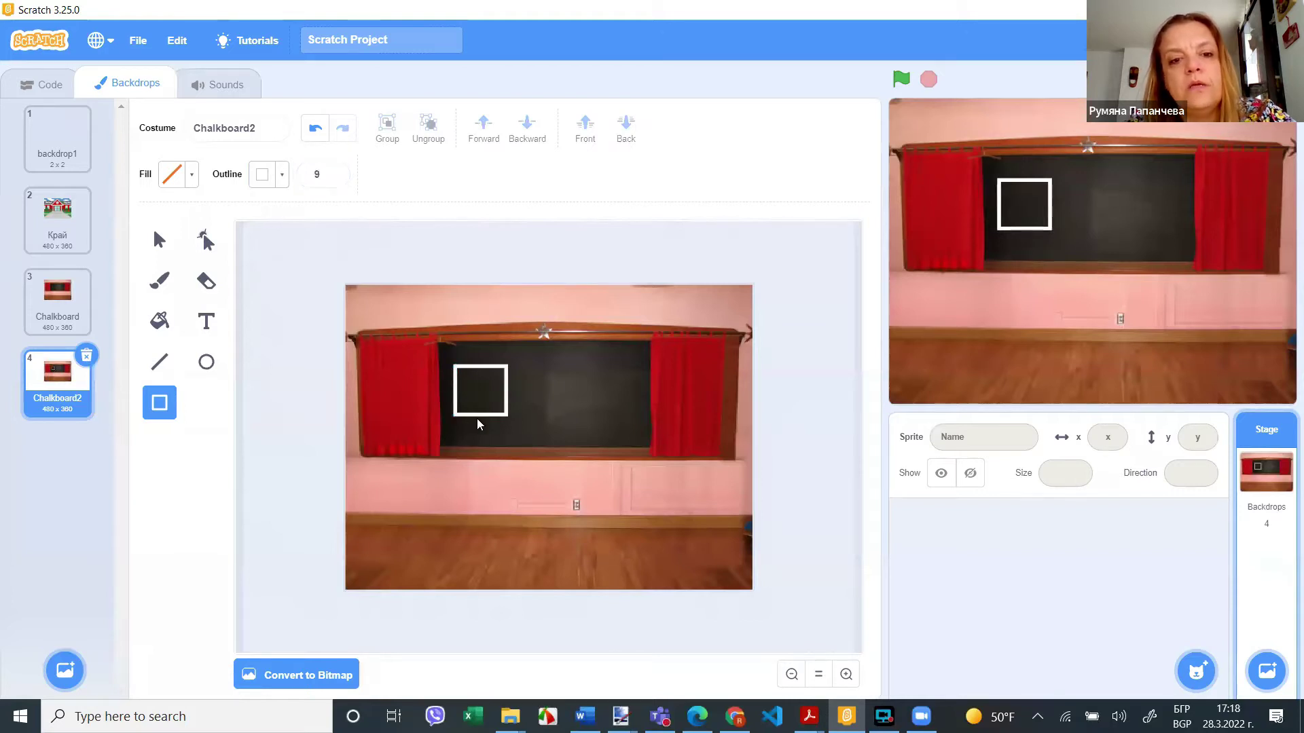
- Draw a white plus sign from two crossing lines beside the square, and place a copy of the square on the plus sign's other side
{"action": "left_click", "coordinate": [159, 362]}
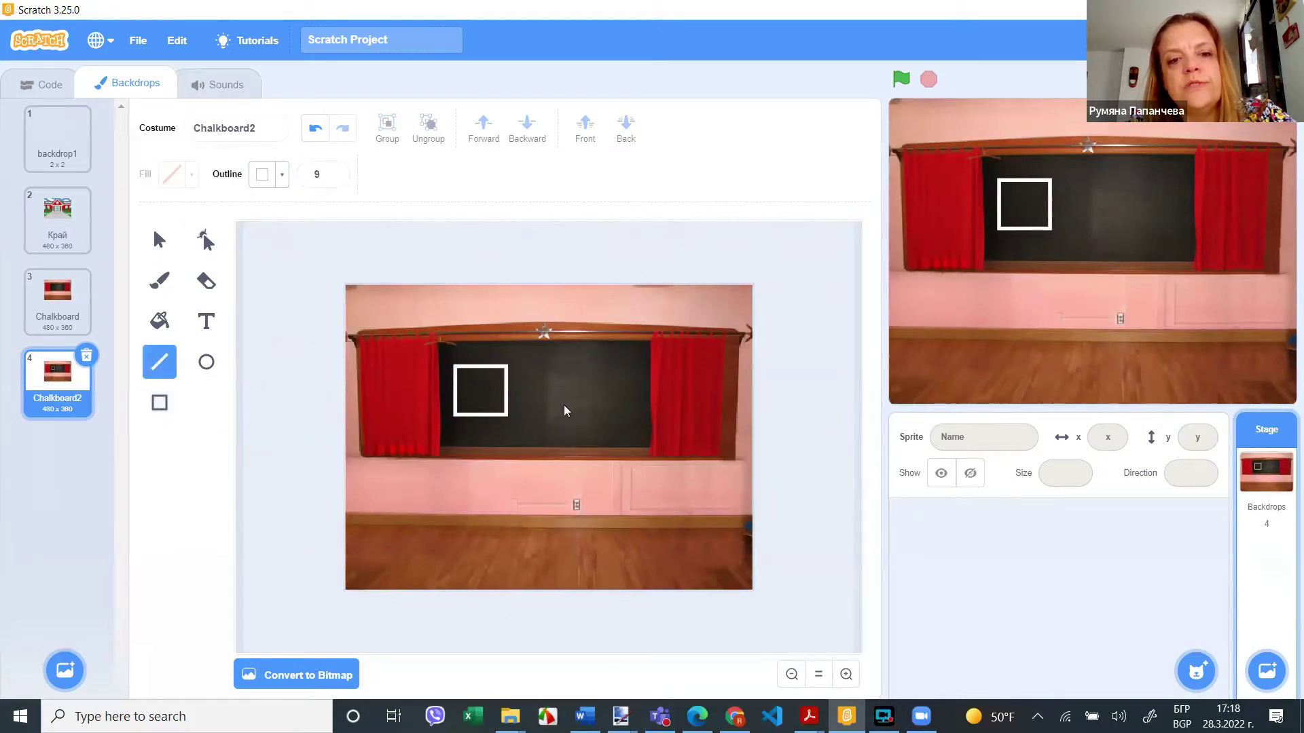
{"action": "left_click_drag", "start_coordinate": [541, 376], "coordinate": [539, 402]}
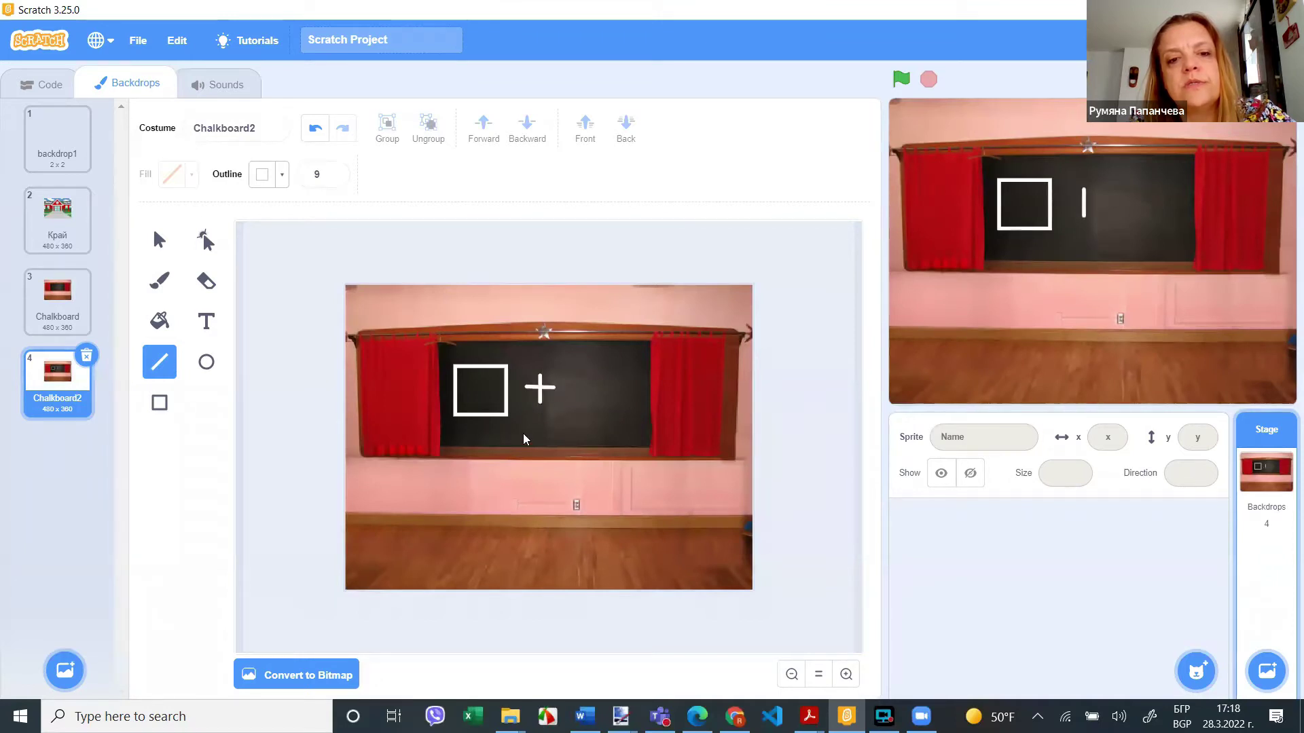
{"action": "left_click", "coordinate": [158, 241]}
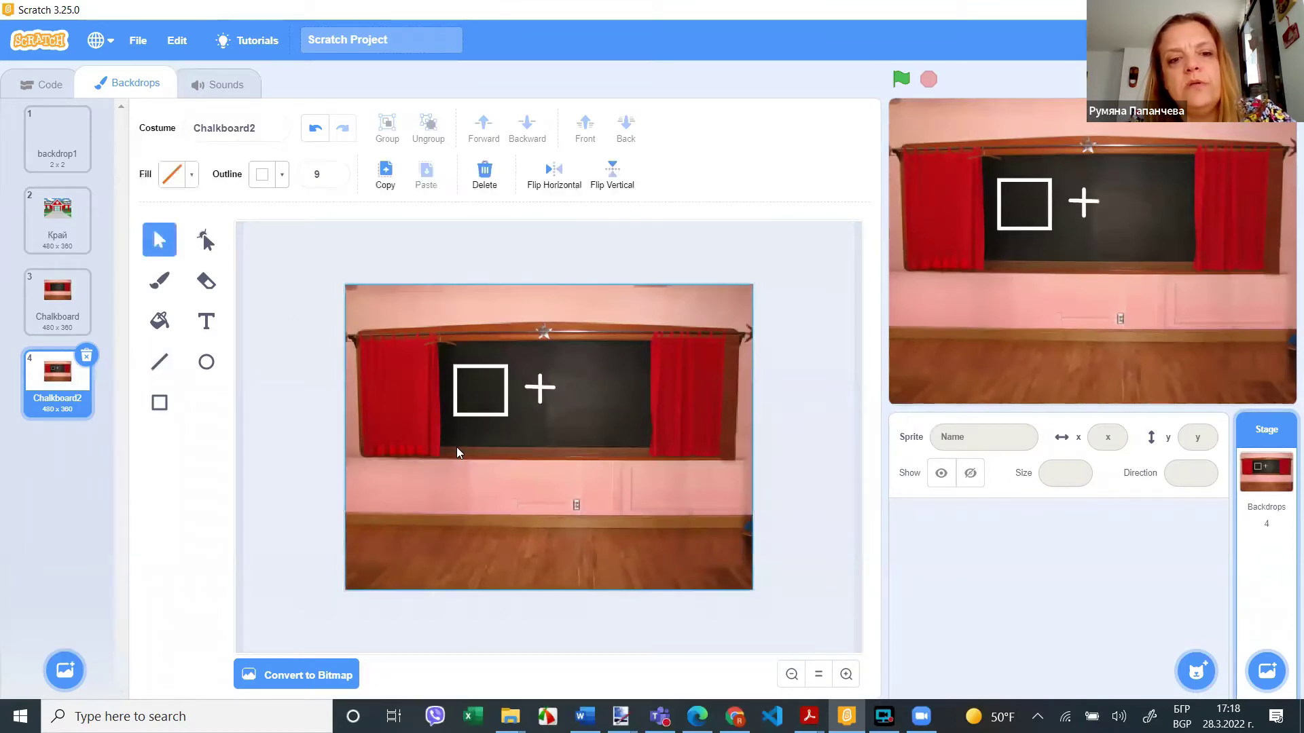
{"action": "left_click", "coordinate": [486, 414]}
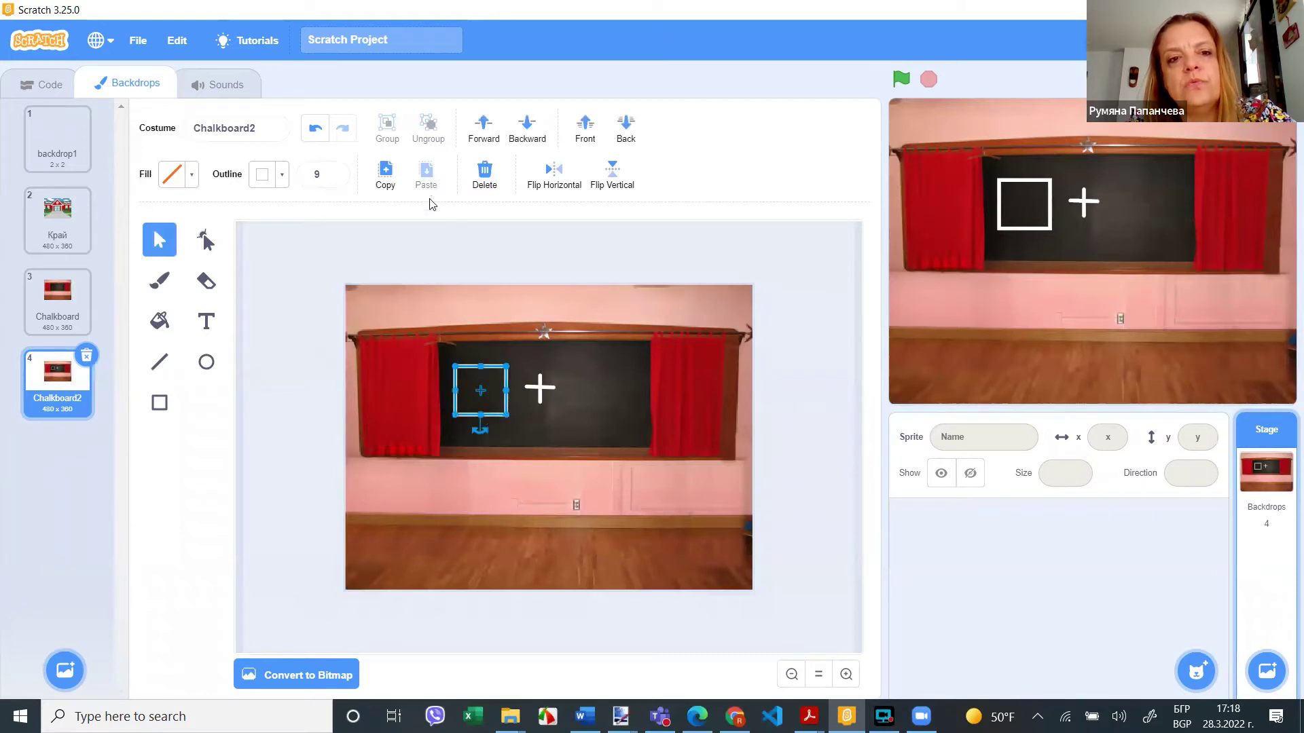
{"action": "left_click", "coordinate": [392, 175]}
{"action": "left_click", "coordinate": [425, 173]}
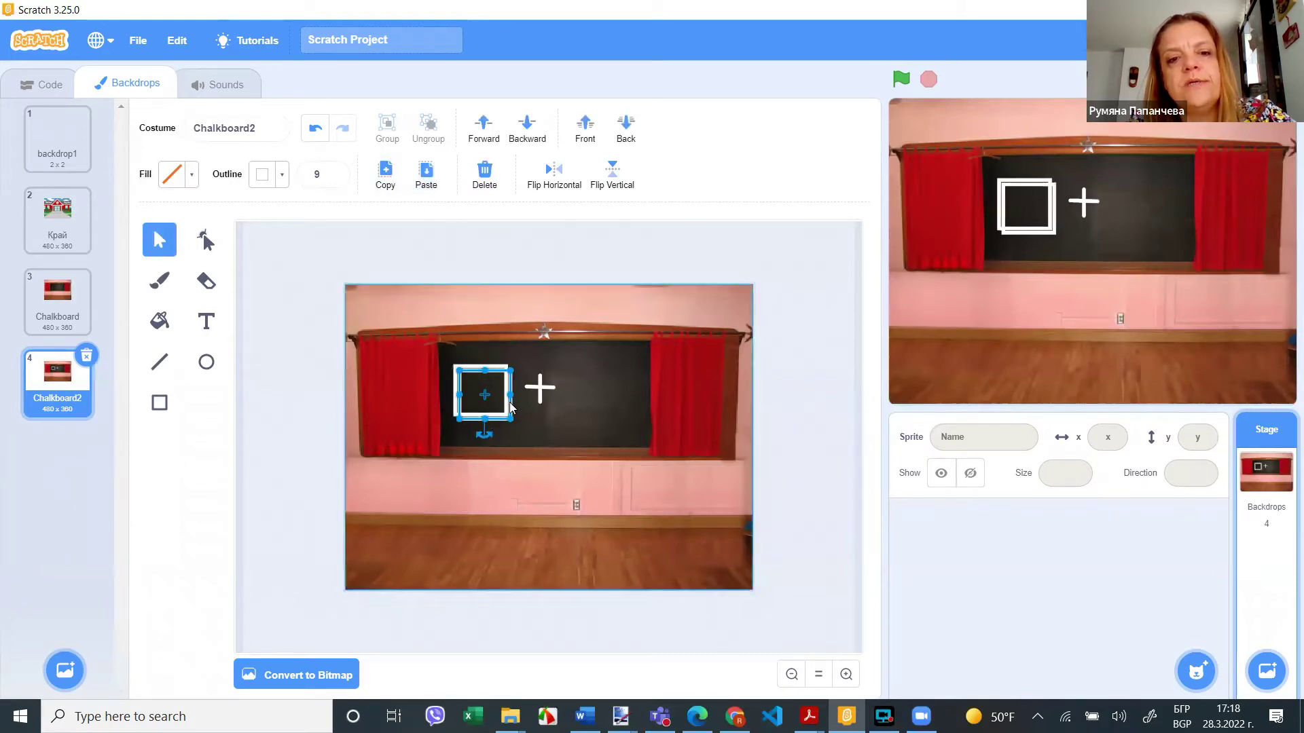
{"action": "left_click_drag", "start_coordinate": [510, 406], "coordinate": [625, 400]}
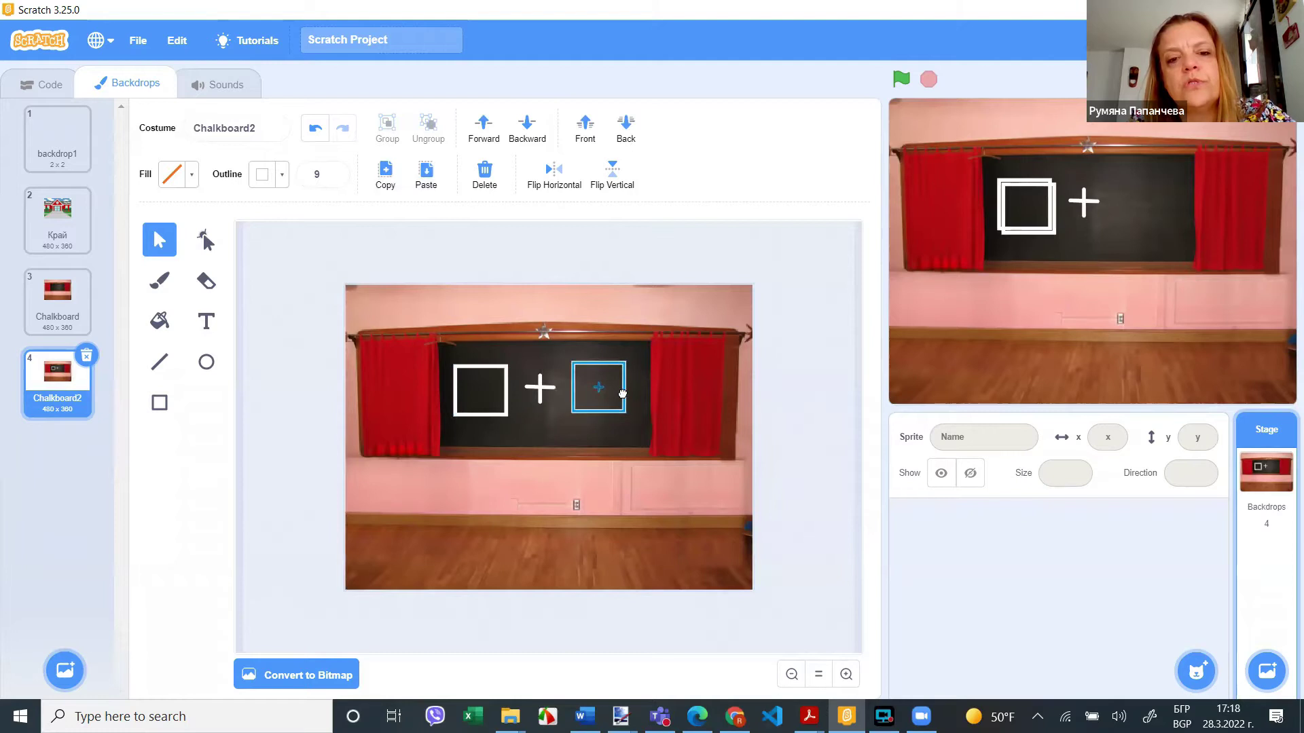
{"action": "left_click", "coordinate": [775, 555]}
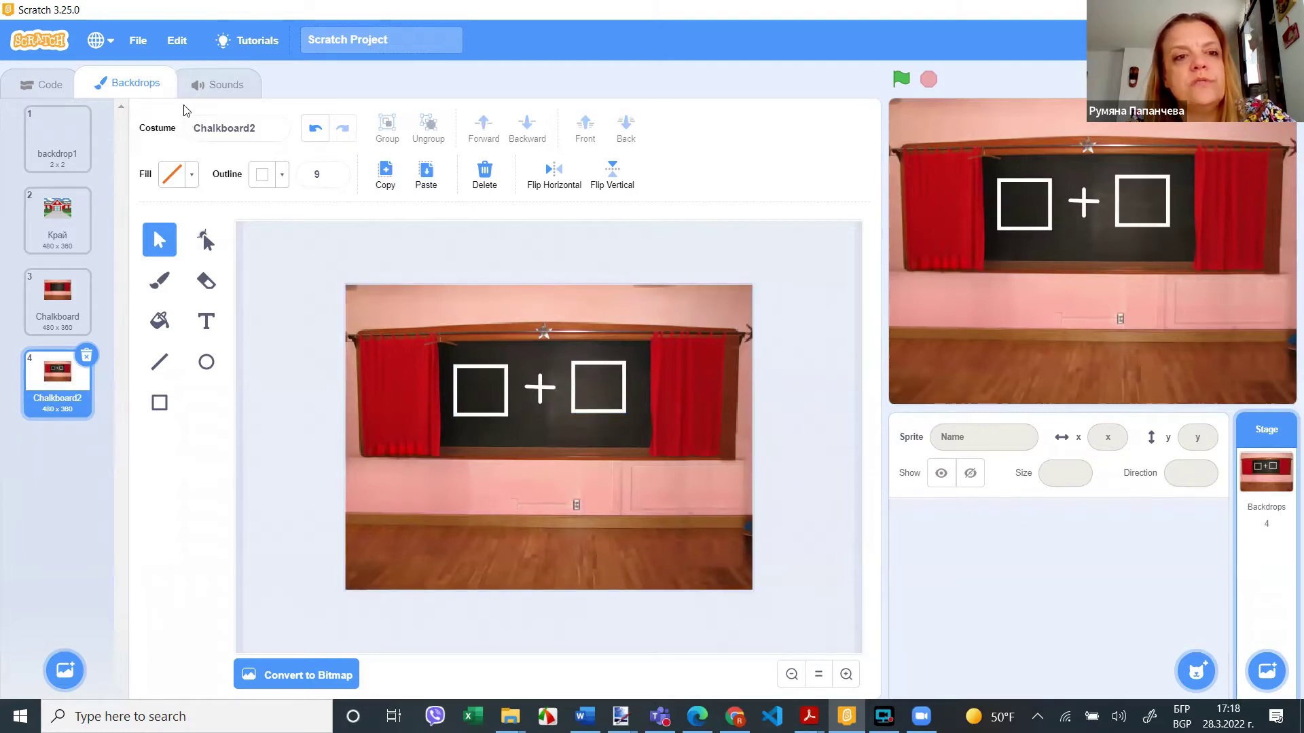
- Rename the Chalkboard2 backdrop as "Ниво 1" and duplicate it
{"action": "left_click", "coordinate": [264, 130]}
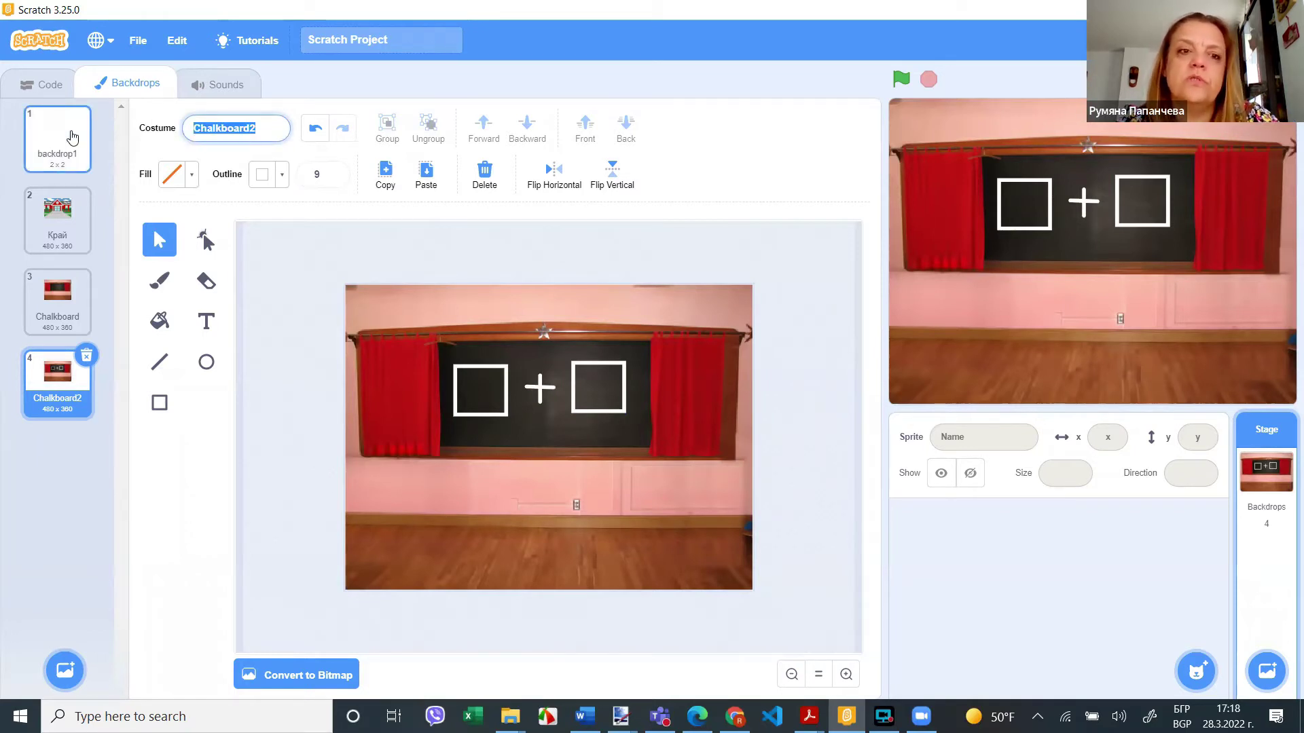
{"action": "type", "text": "Ниво 1"}
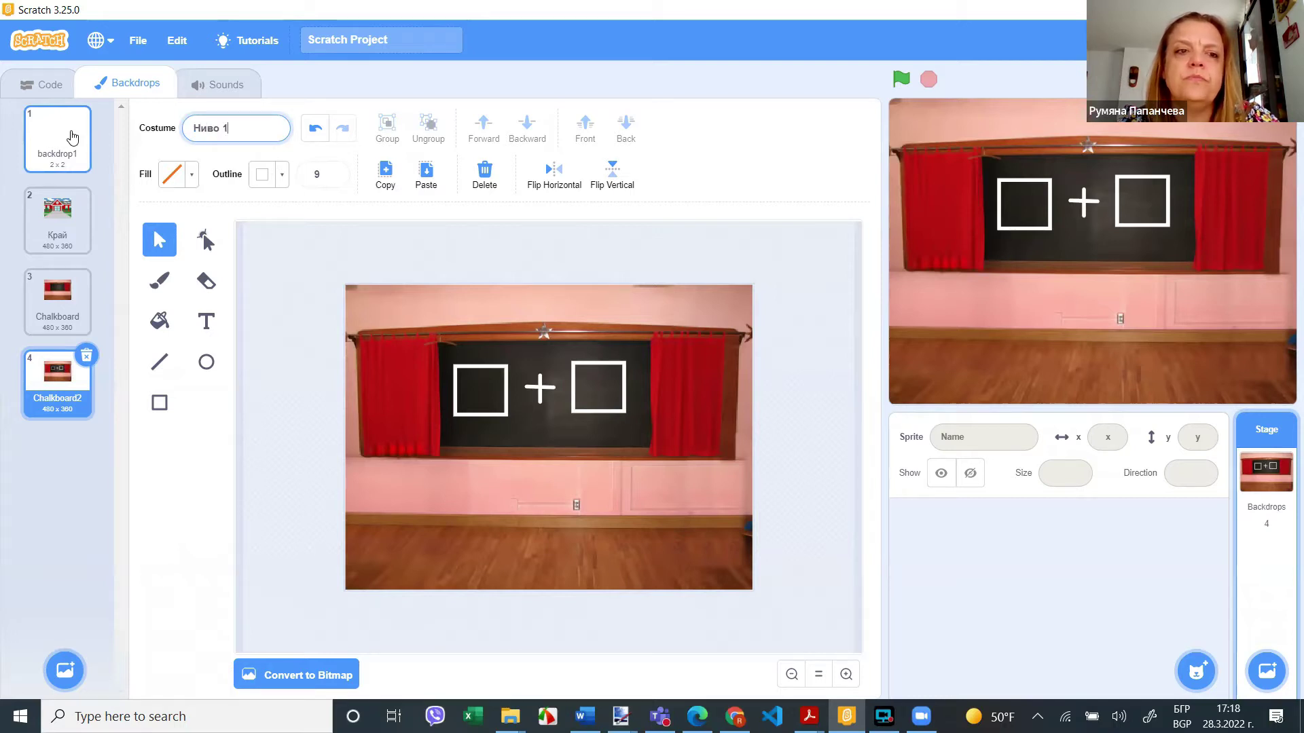
{"action": "right_click", "coordinate": [67, 381]}
{"action": "left_click", "coordinate": [71, 380]}
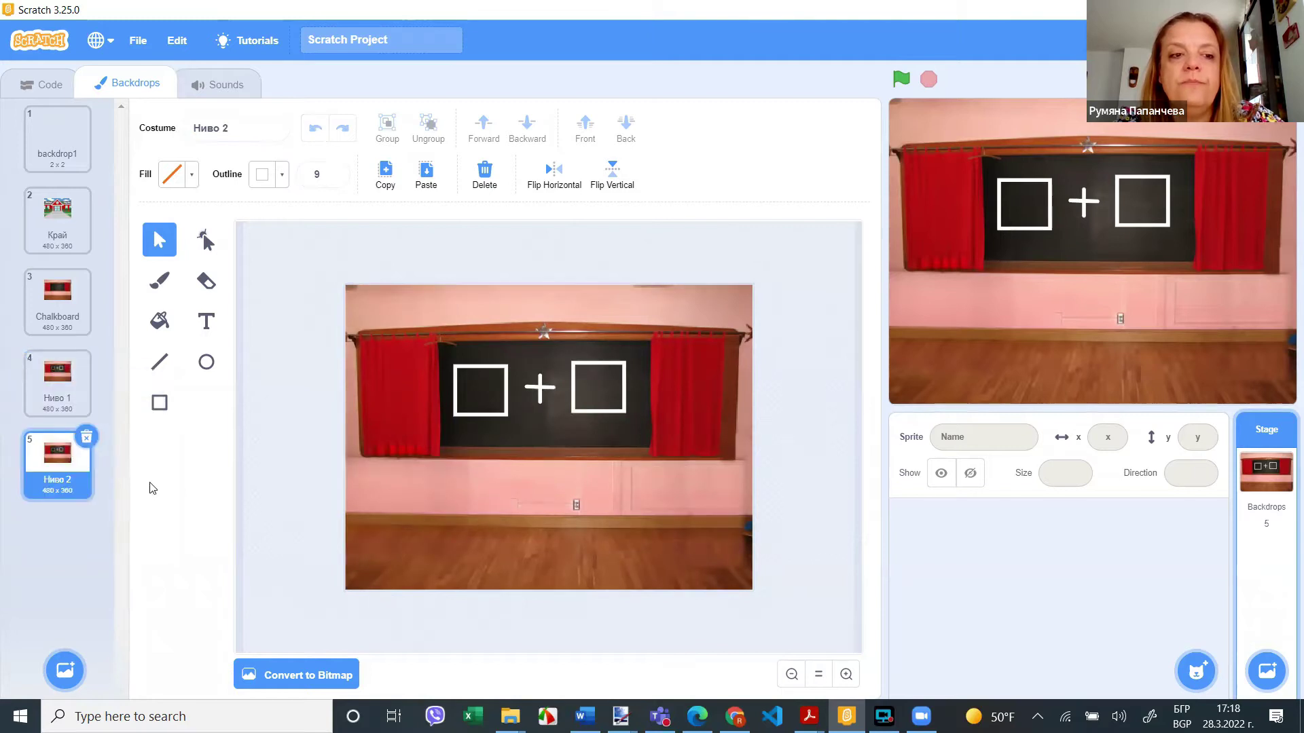
- Turn the plus sign in the "Ниво 2" backdrop into a minus by deleting its vertical line
{"action": "left_click", "coordinate": [541, 390]}
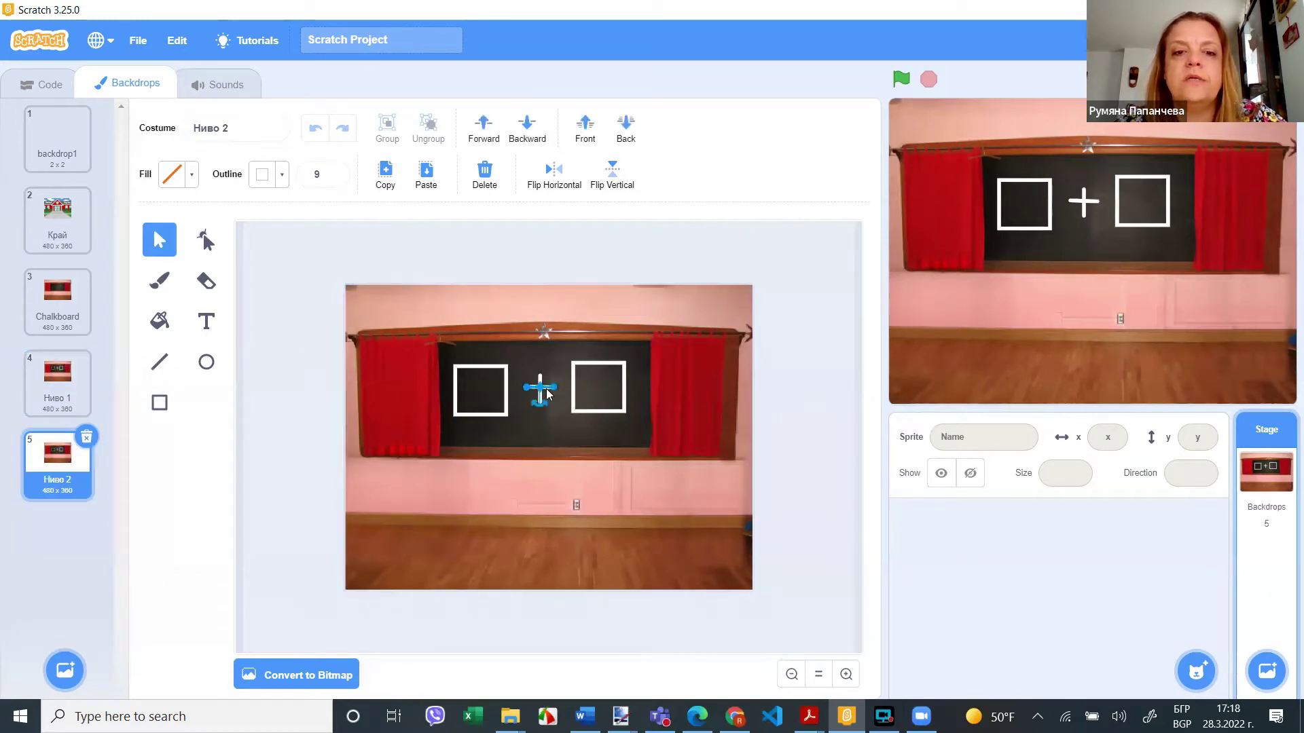
{"action": "left_click", "coordinate": [541, 373]}
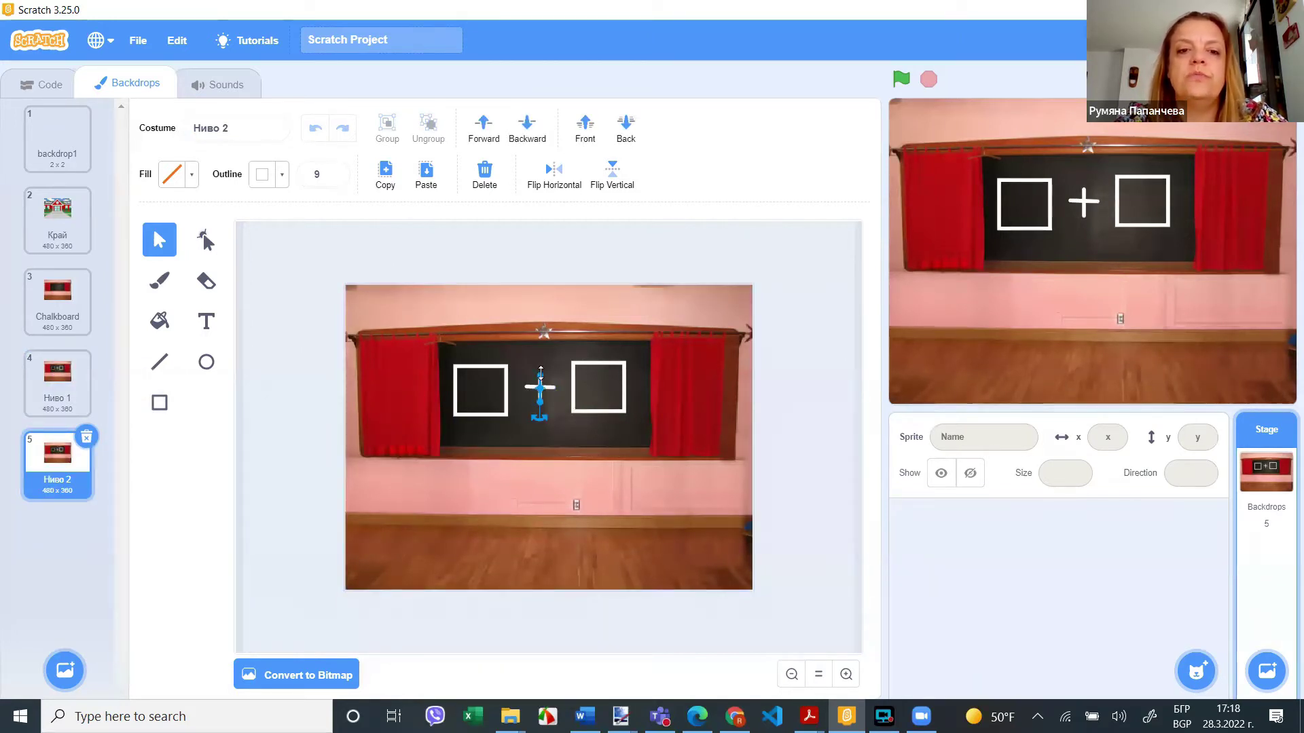
{"action": "key", "text": "Delete"}
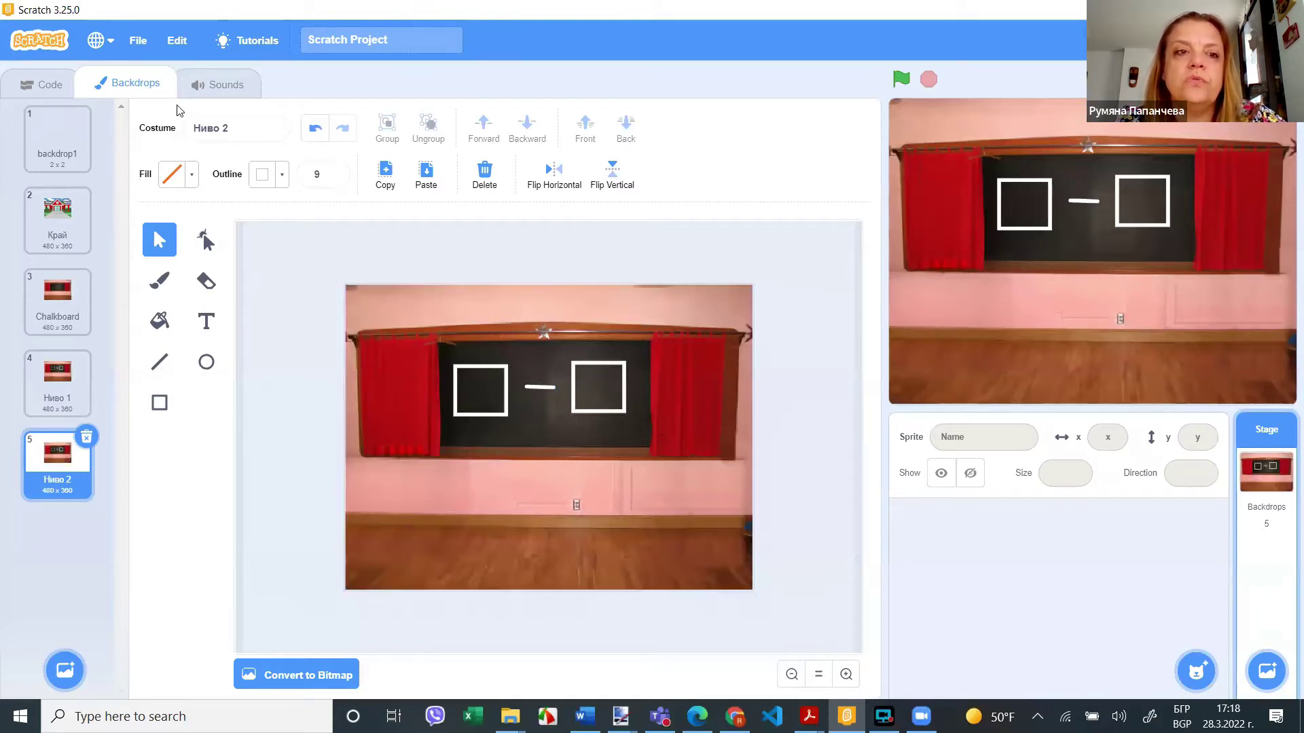
{"action": "left_click", "coordinate": [244, 126]}
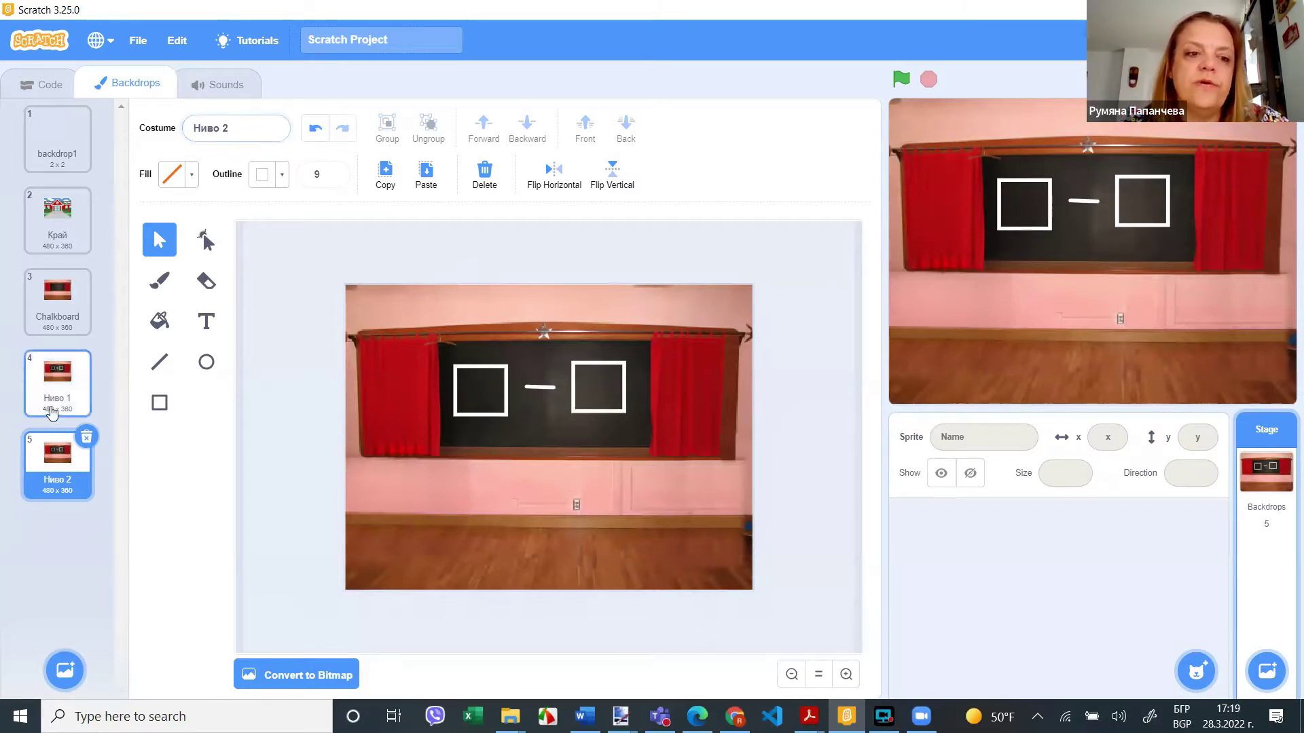
- Duplicate the "Ниво 2" backdrop and select the chalkboard picture in the copy
{"action": "left_click", "coordinate": [53, 413]}
{"action": "left_click", "coordinate": [74, 472]}
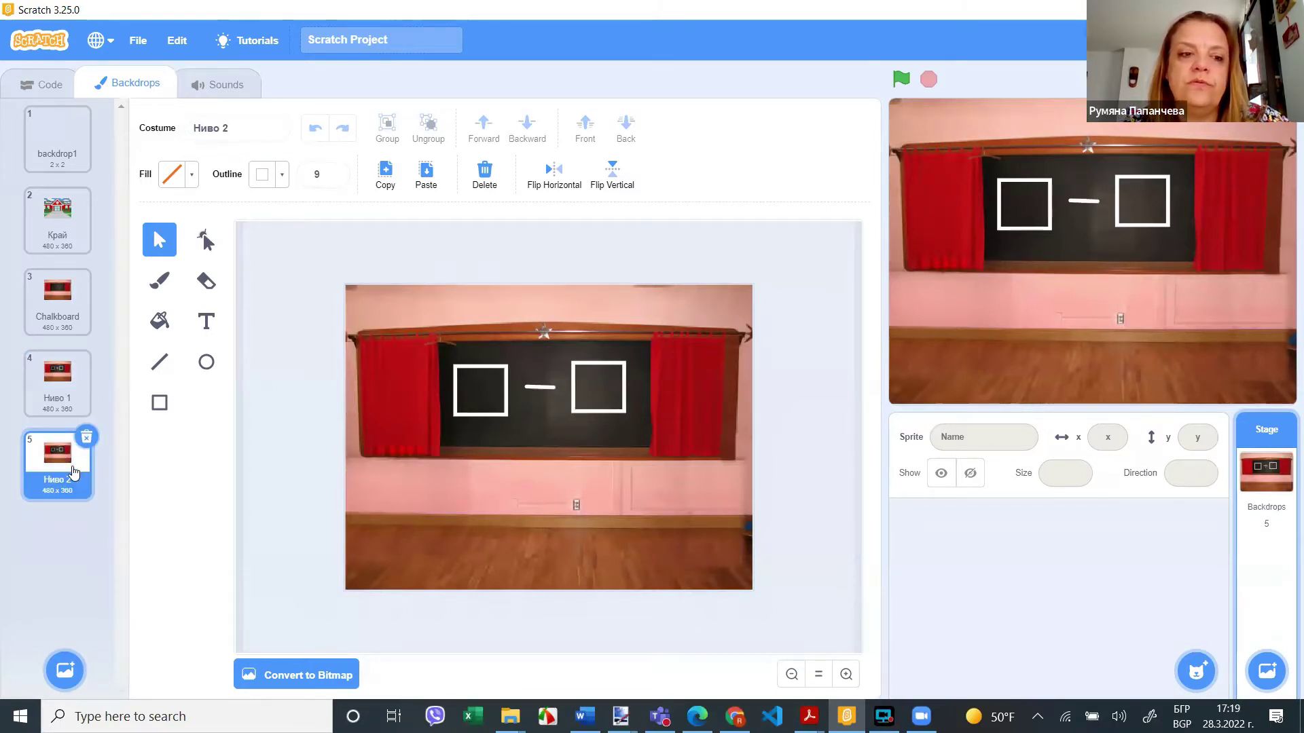
{"action": "right_click", "coordinate": [74, 471]}
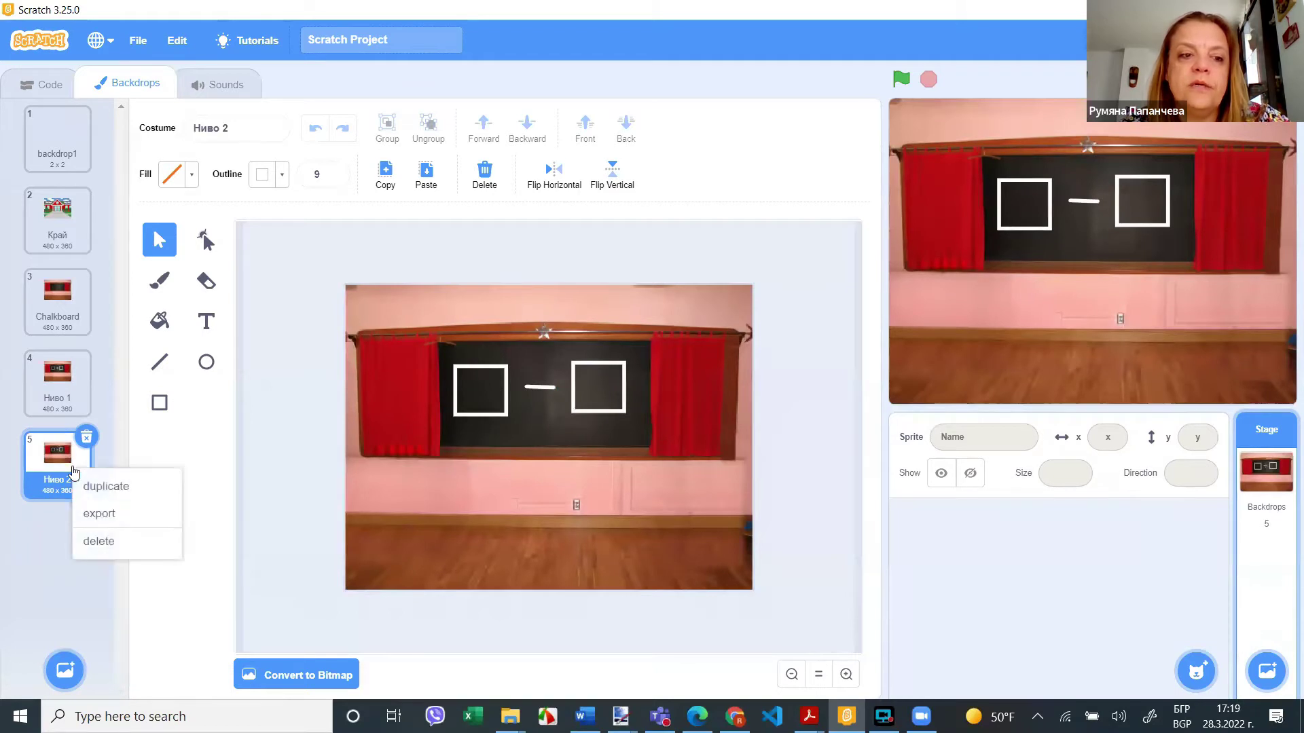
{"action": "left_click", "coordinate": [93, 485]}
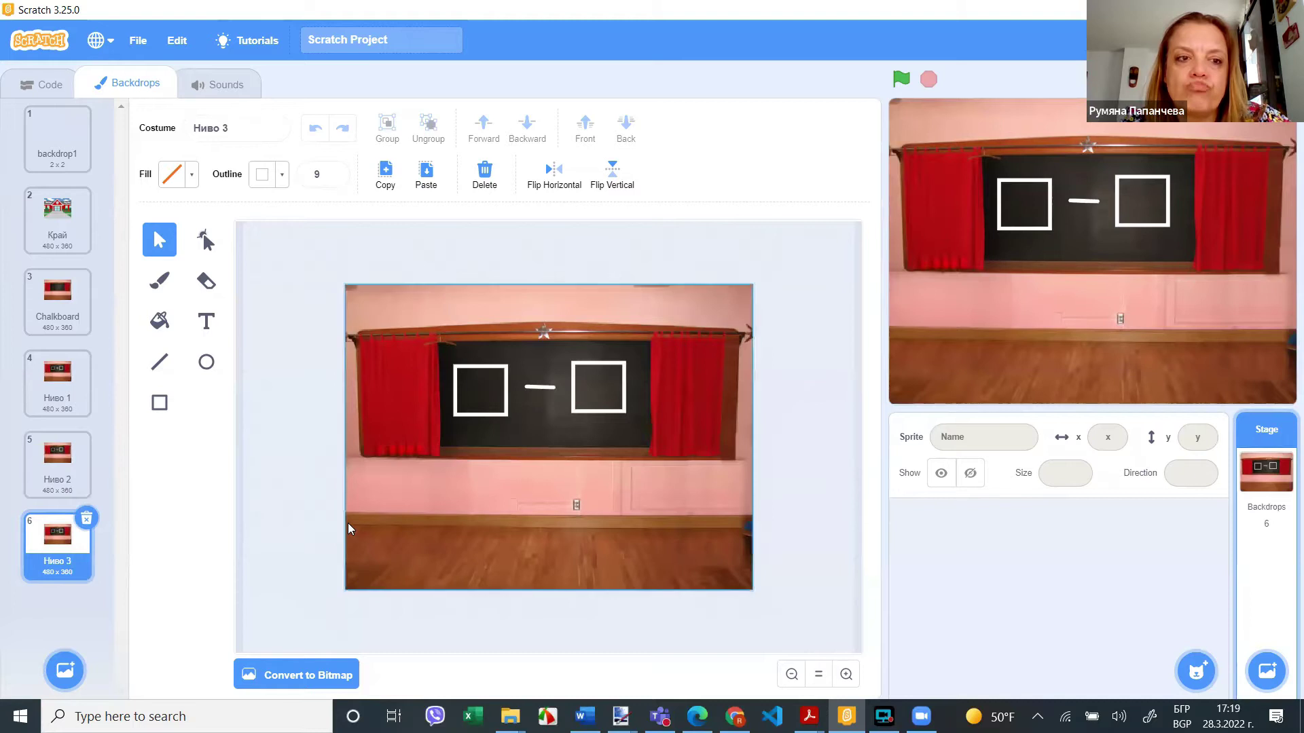
{"action": "left_click", "coordinate": [369, 505]}
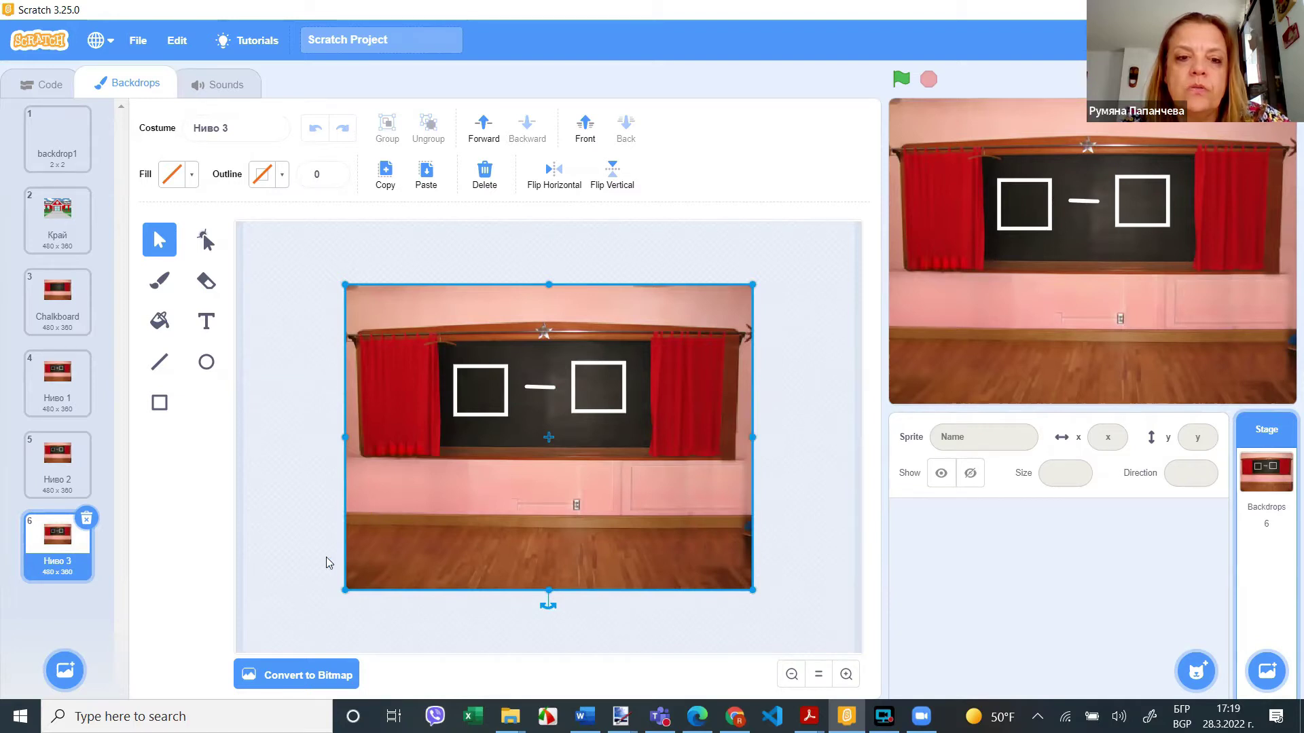
- Convert the "Ниво 3" backdrop to bitmap graphics
{"action": "left_click", "coordinate": [294, 675]}
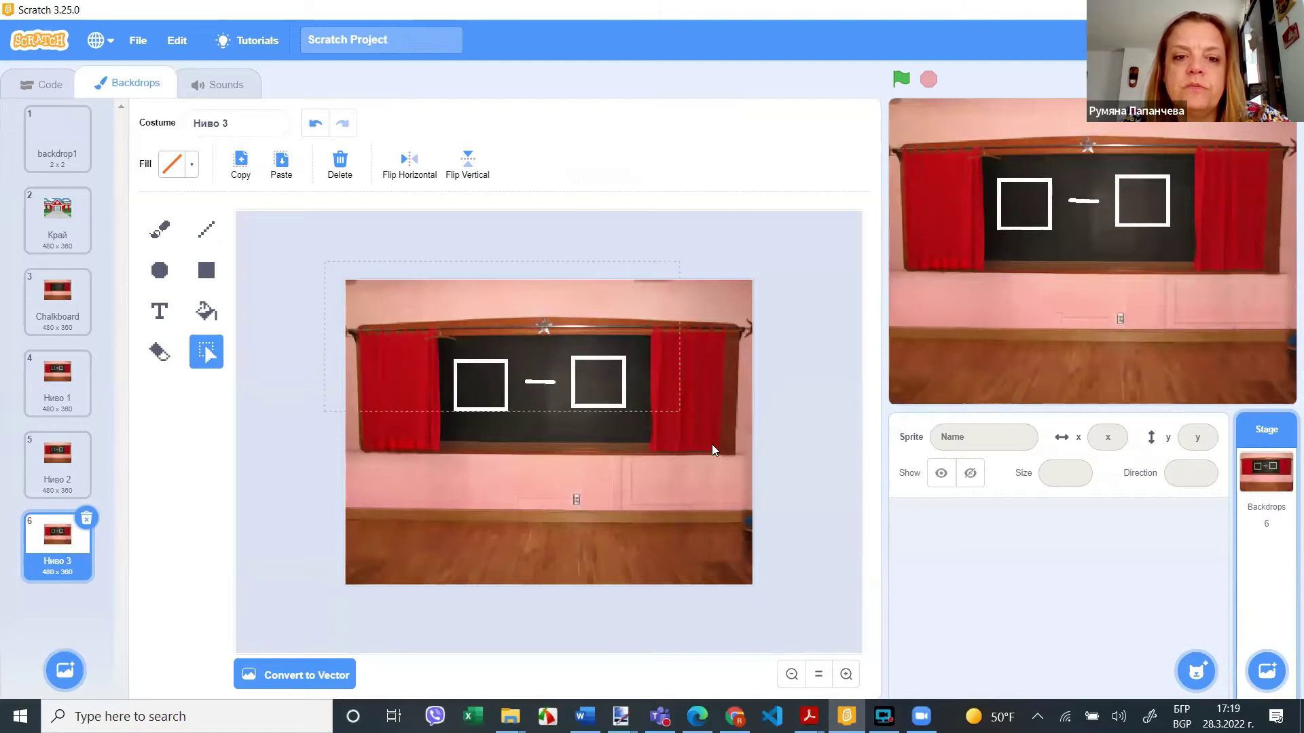
- Try deleting the part of the "Ниво 3" picture above the floor, and undo the deletion
{"action": "left_click_drag", "start_coordinate": [782, 511], "coordinate": [782, 508]}
{"action": "key", "text": "Delete"}
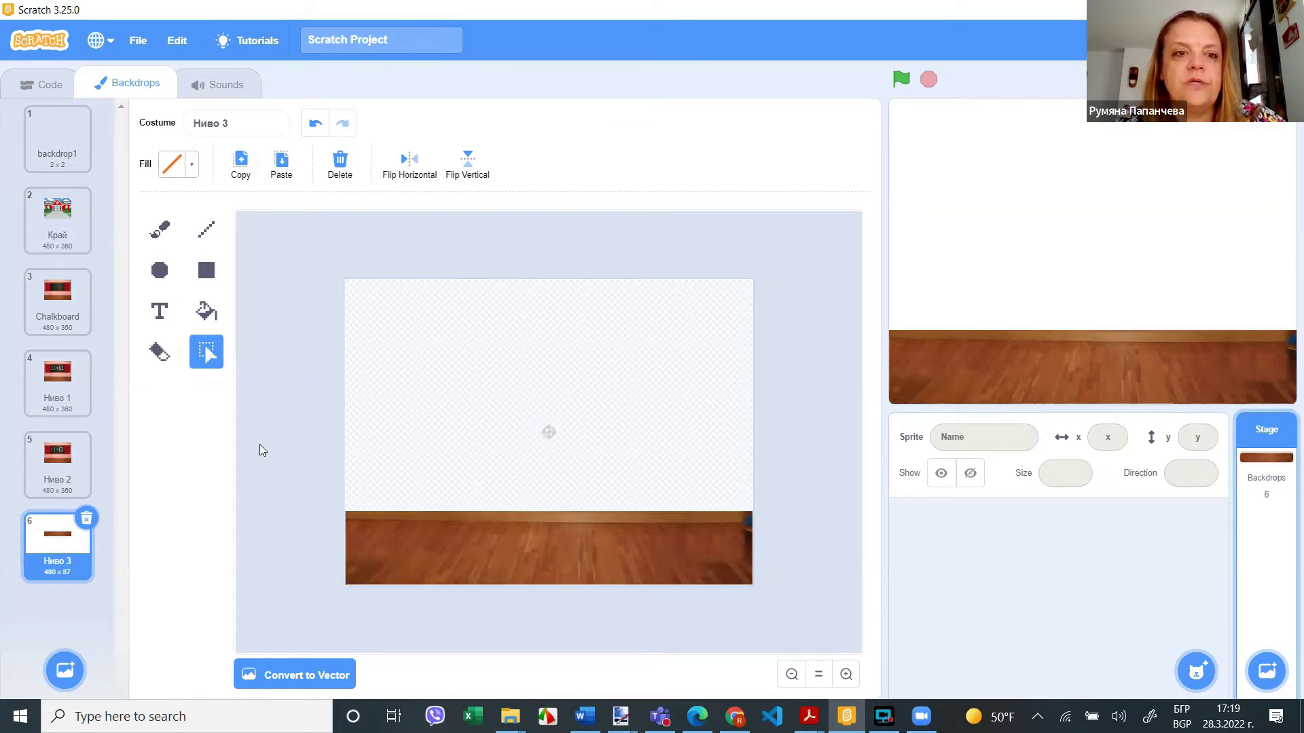
{"action": "left_click", "coordinate": [314, 123]}
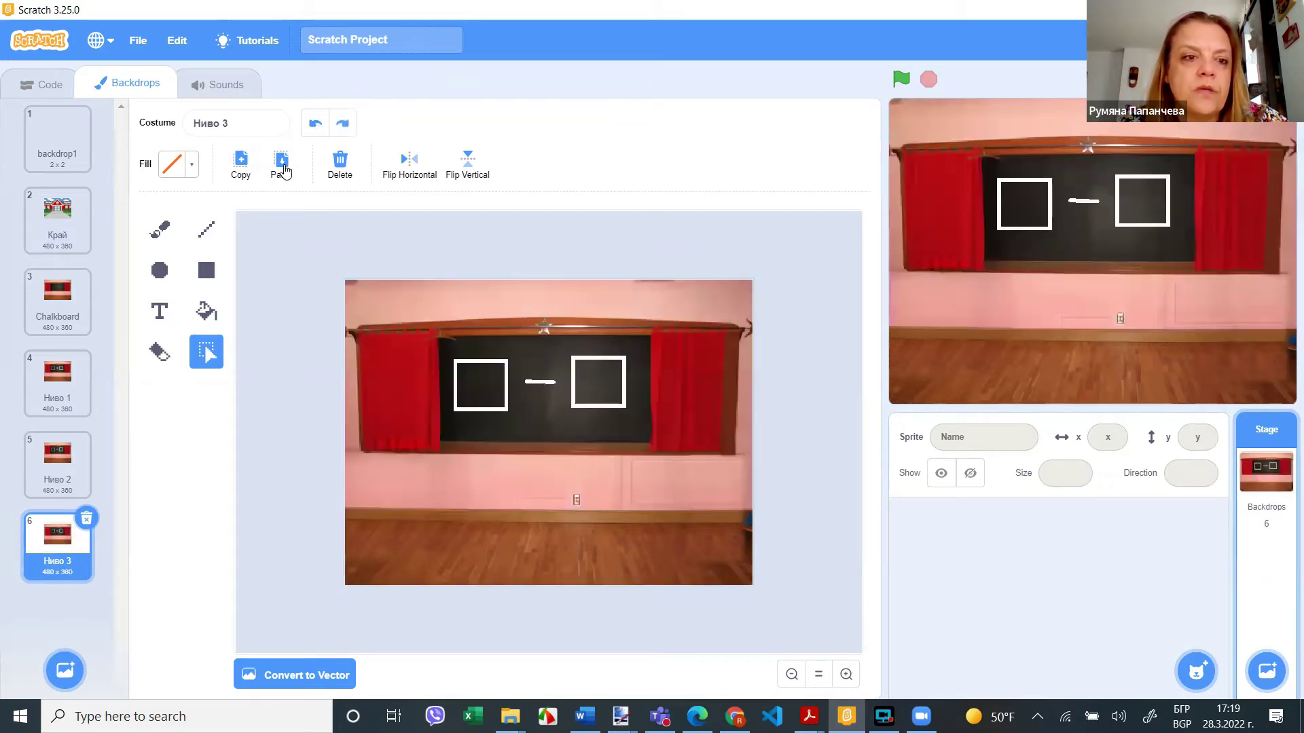
- Sample the pink wall in the "Ниво 3" picture as the fill colour
{"action": "left_click", "coordinate": [182, 164]}
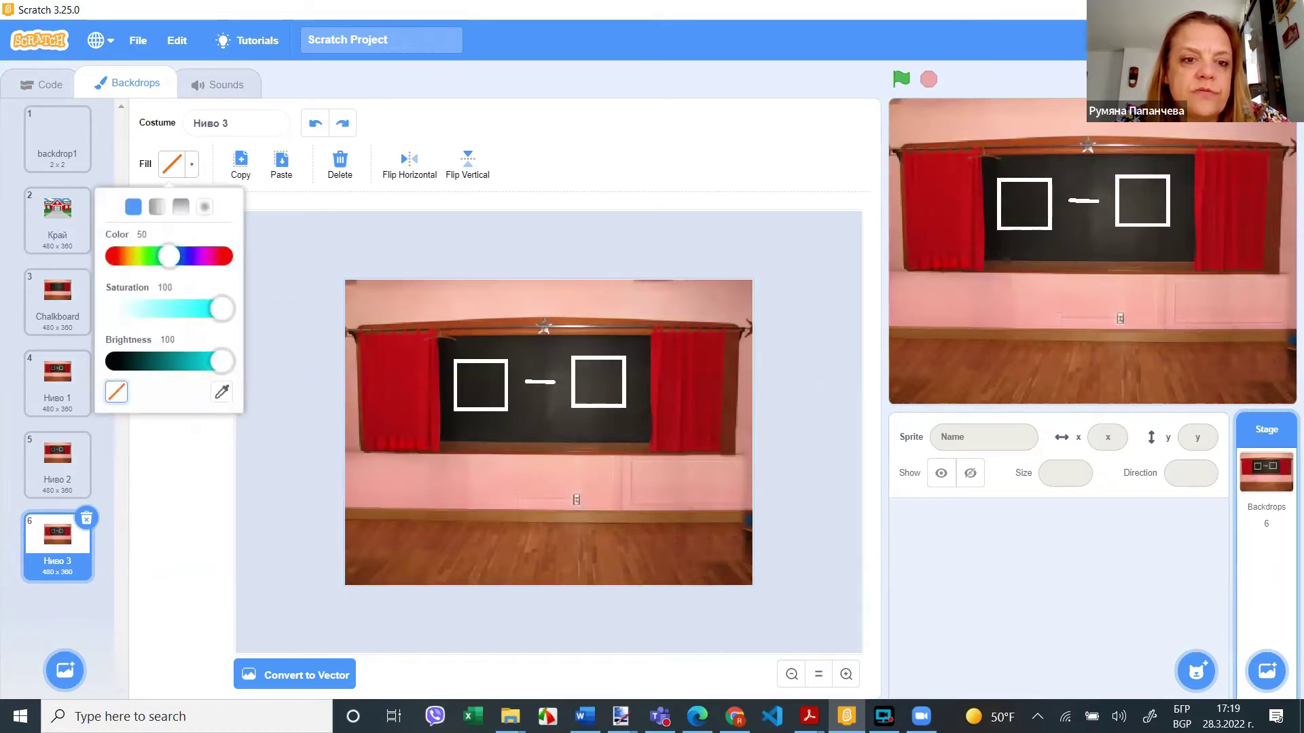
{"action": "left_click", "coordinate": [350, 299]}
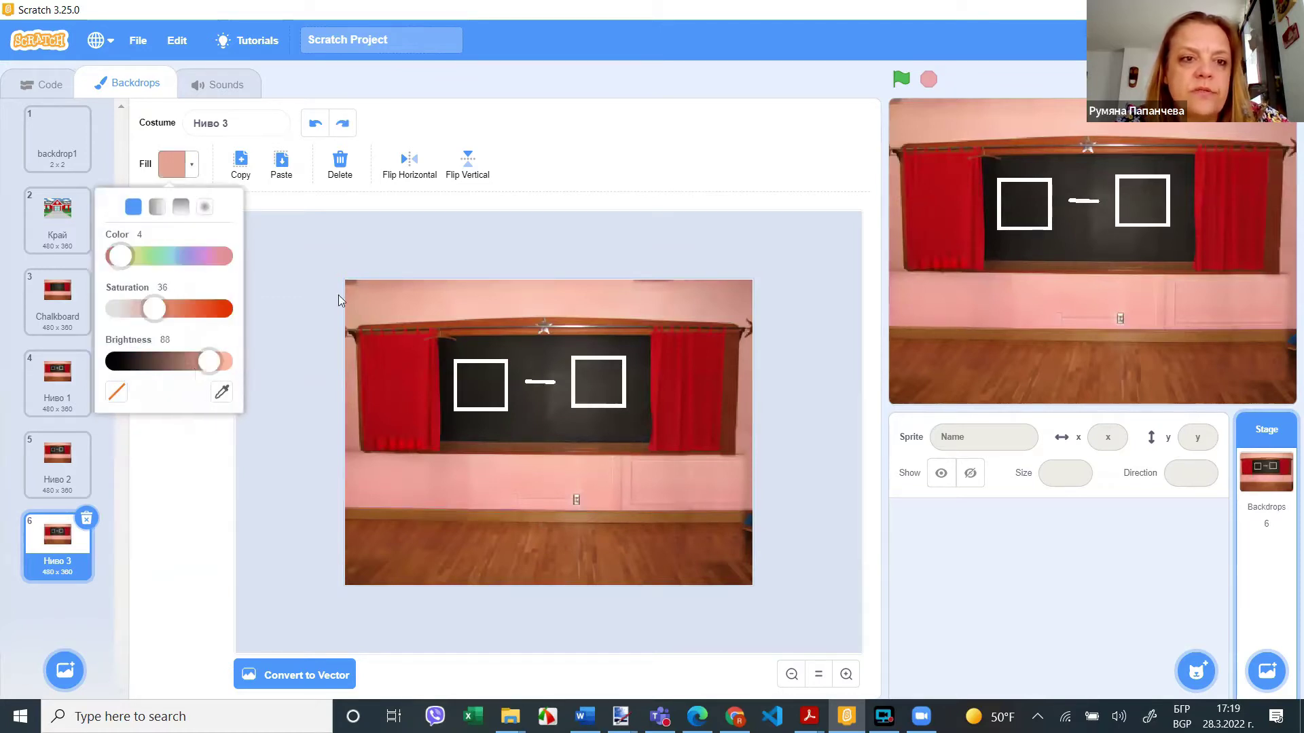
{"action": "left_click", "coordinate": [221, 505]}
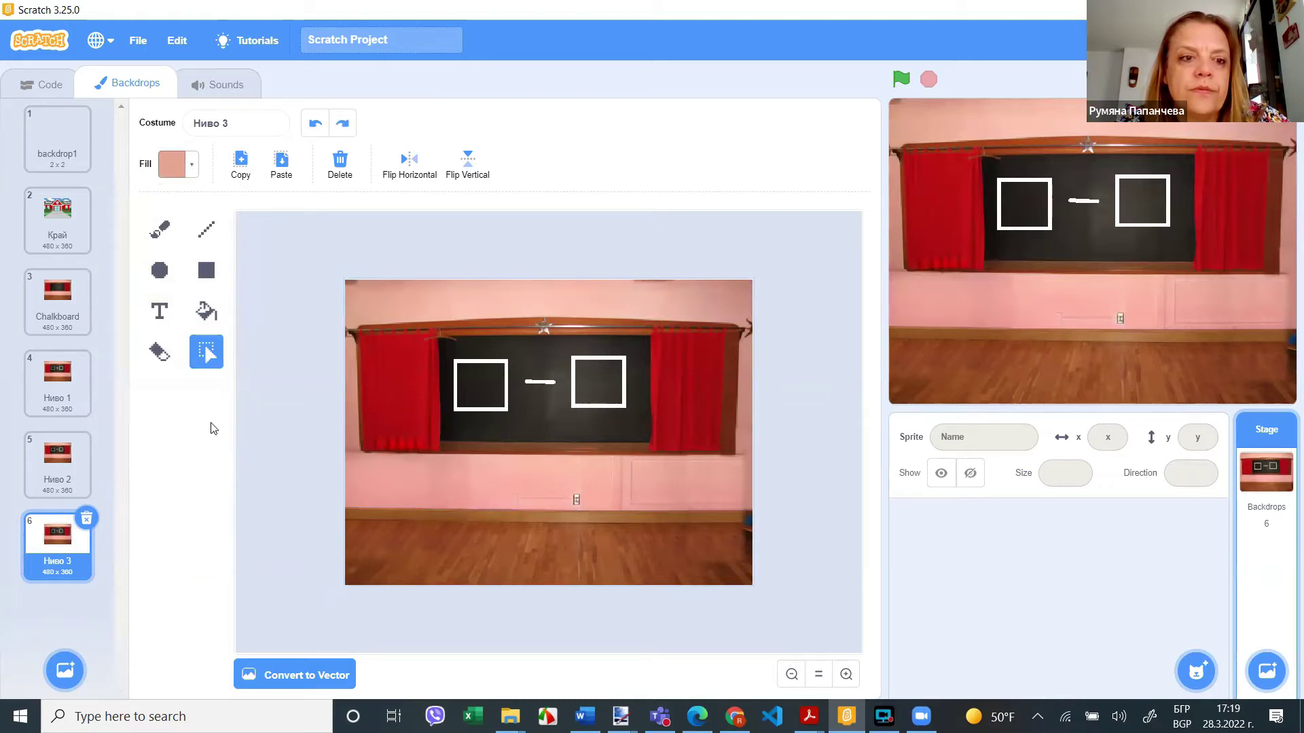
- Select and delete everything above the wooden floor in the "Ниво 3" backdrop
{"action": "left_click_drag", "start_coordinate": [325, 257], "coordinate": [697, 460]}
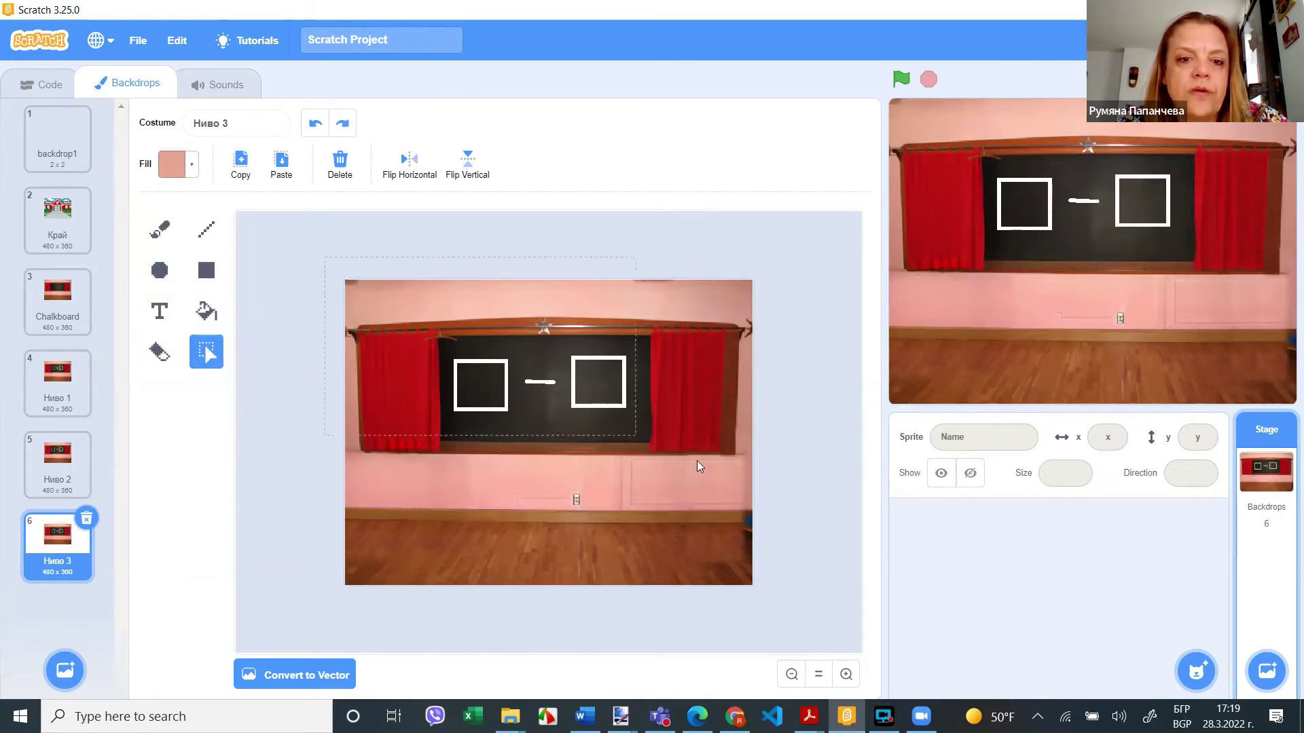
{"action": "left_click_drag", "start_coordinate": [804, 514], "coordinate": [804, 513]}
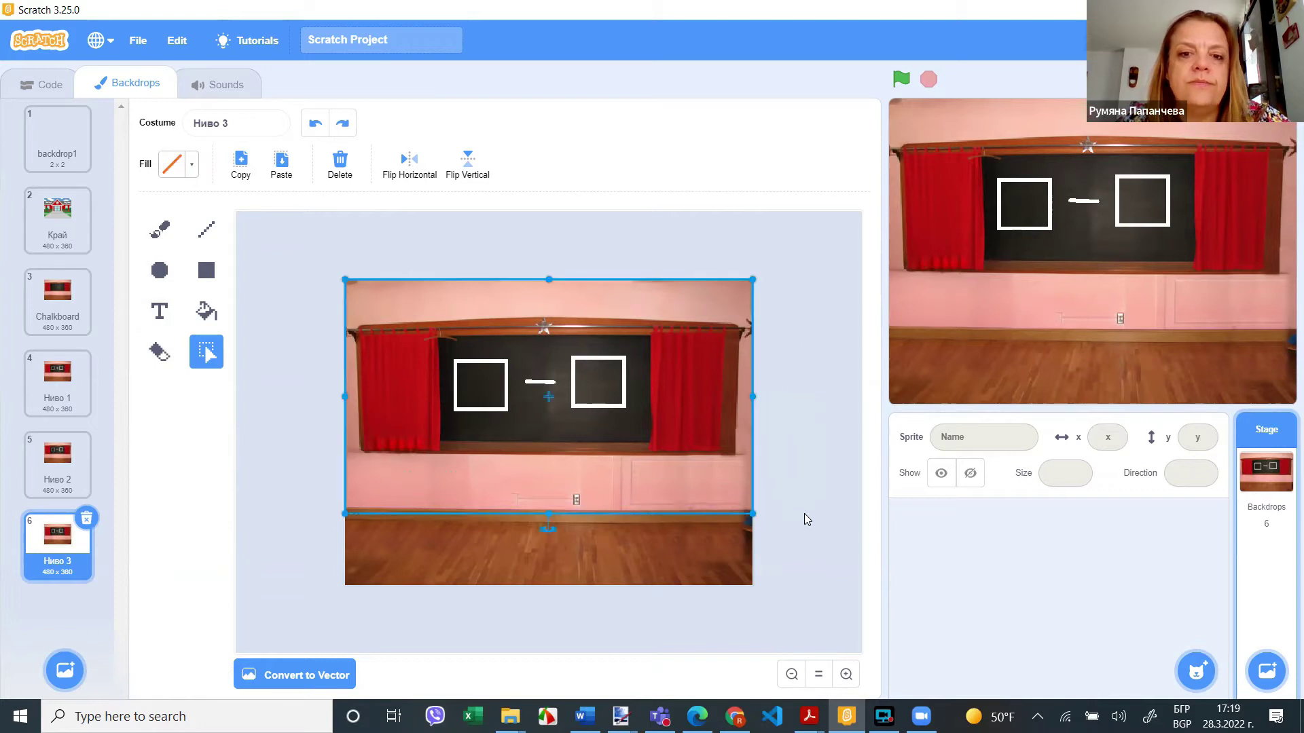
{"action": "key", "text": "Delete"}
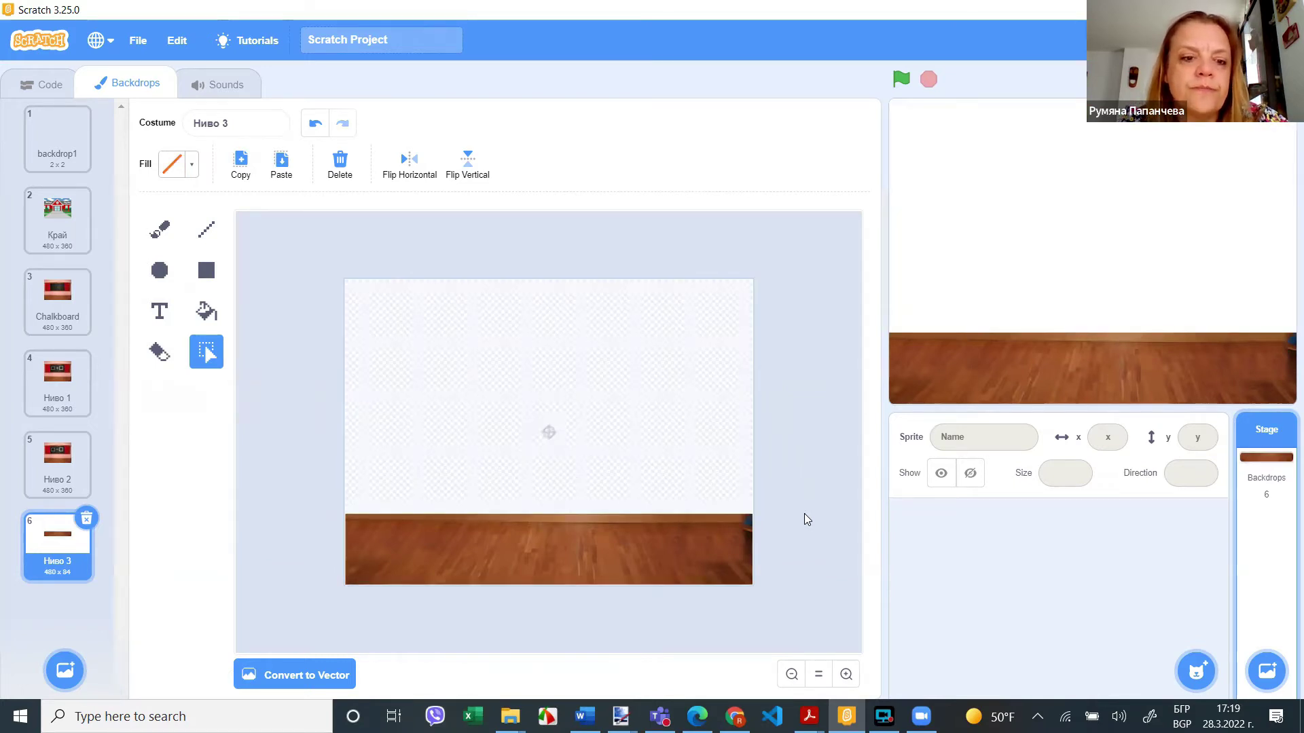
- Sample the pink wall colour in the "Ниво 2" backdrop as the fill: colour 5, saturation 35, brightness 87
{"action": "left_click", "coordinate": [208, 315]}
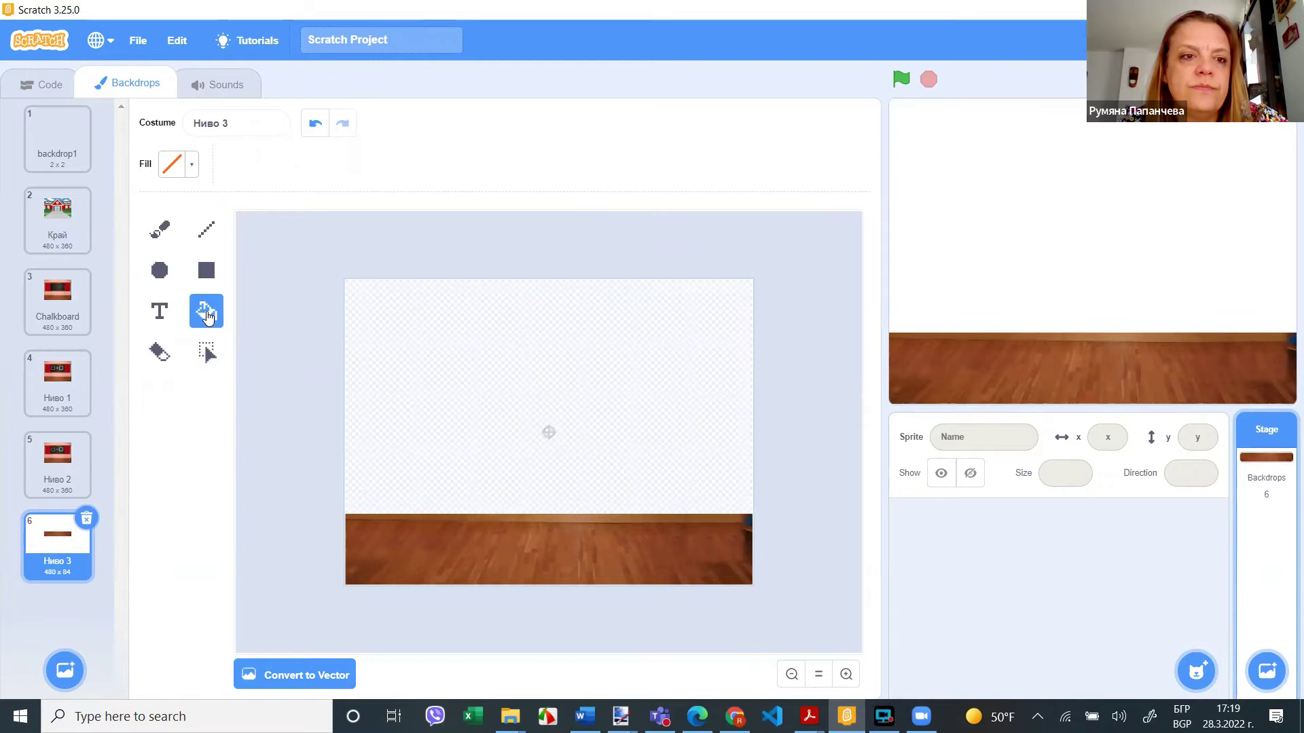
{"action": "left_click", "coordinate": [192, 167]}
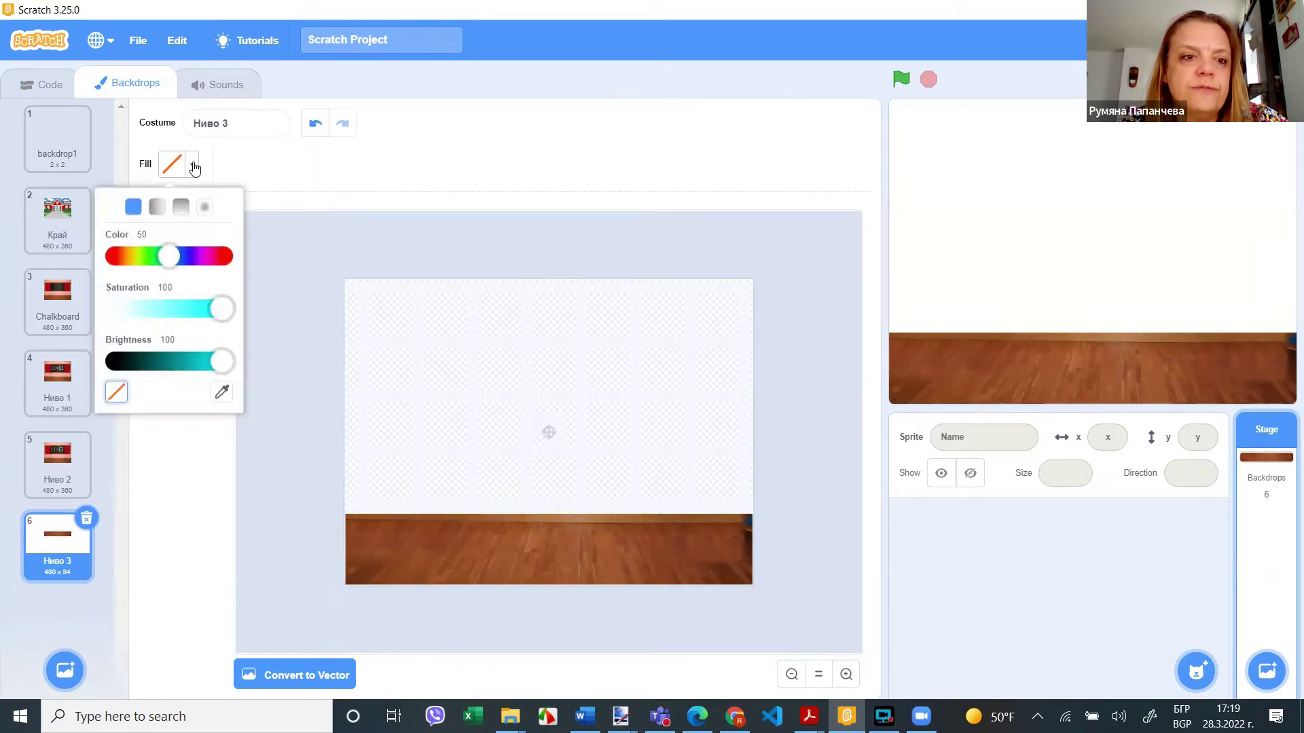
{"action": "left_click", "coordinate": [65, 472]}
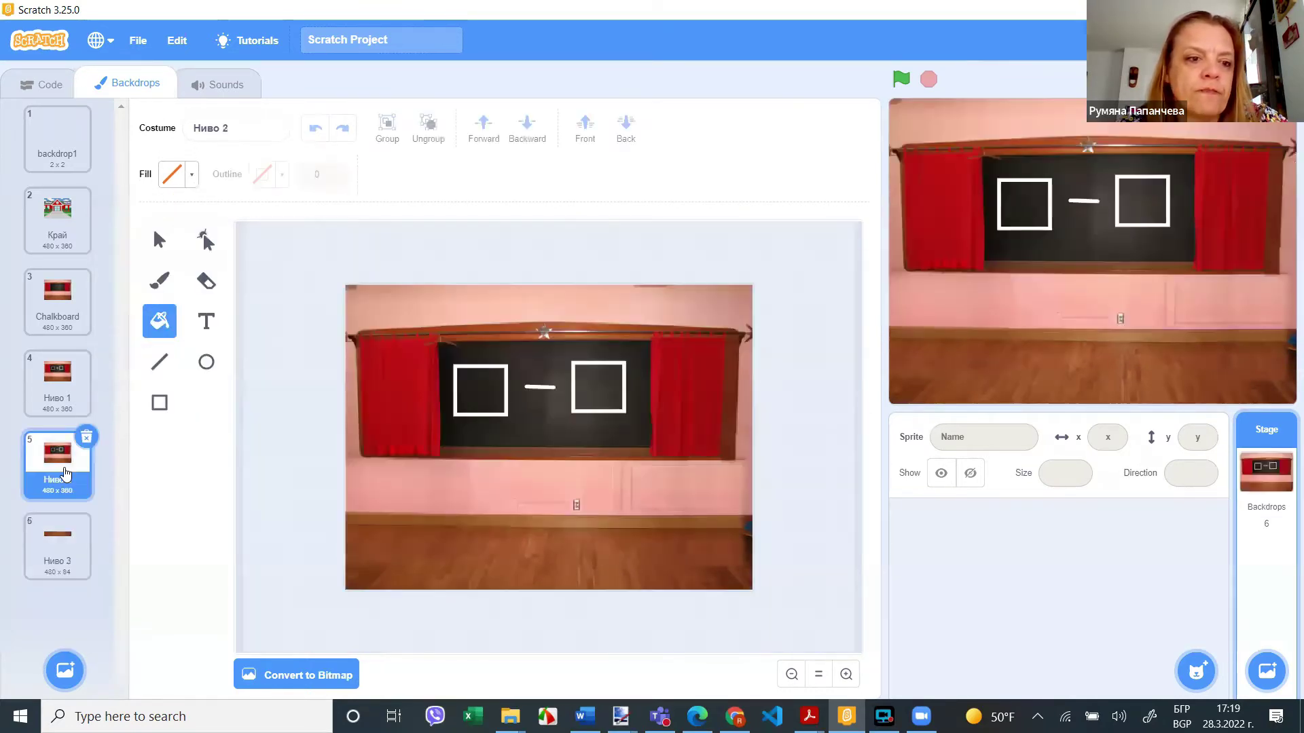
{"action": "left_click", "coordinate": [192, 175]}
{"action": "left_click", "coordinate": [221, 402]}
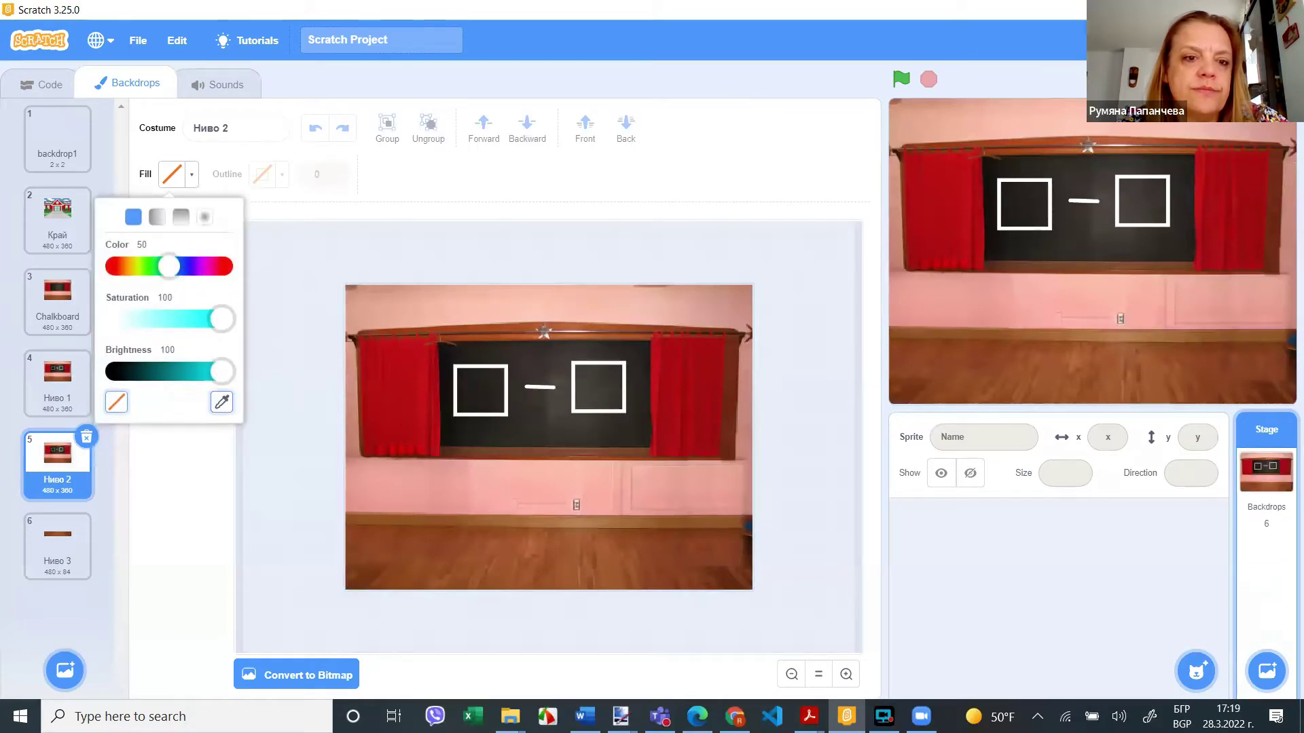
{"action": "left_click", "coordinate": [377, 303]}
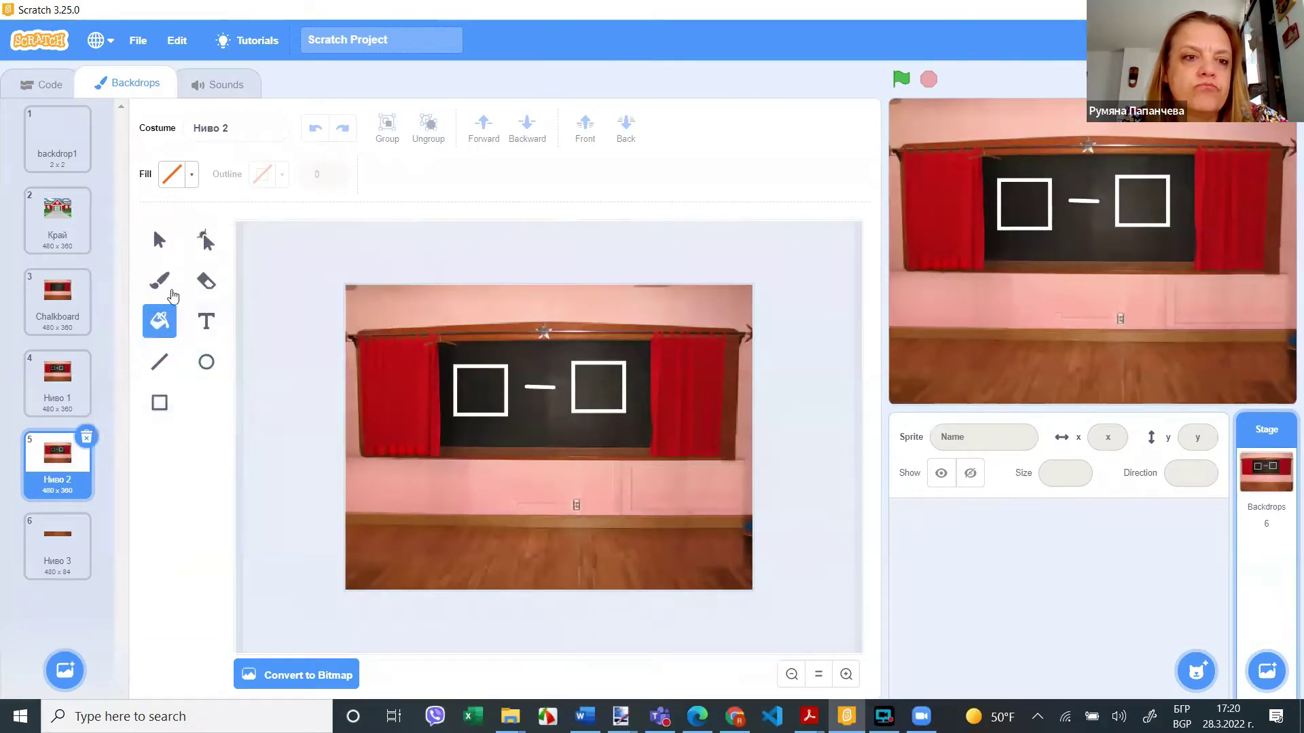
{"action": "left_click", "coordinate": [191, 178]}
{"action": "left_click", "coordinate": [222, 402]}
{"action": "left_click", "coordinate": [362, 321]}
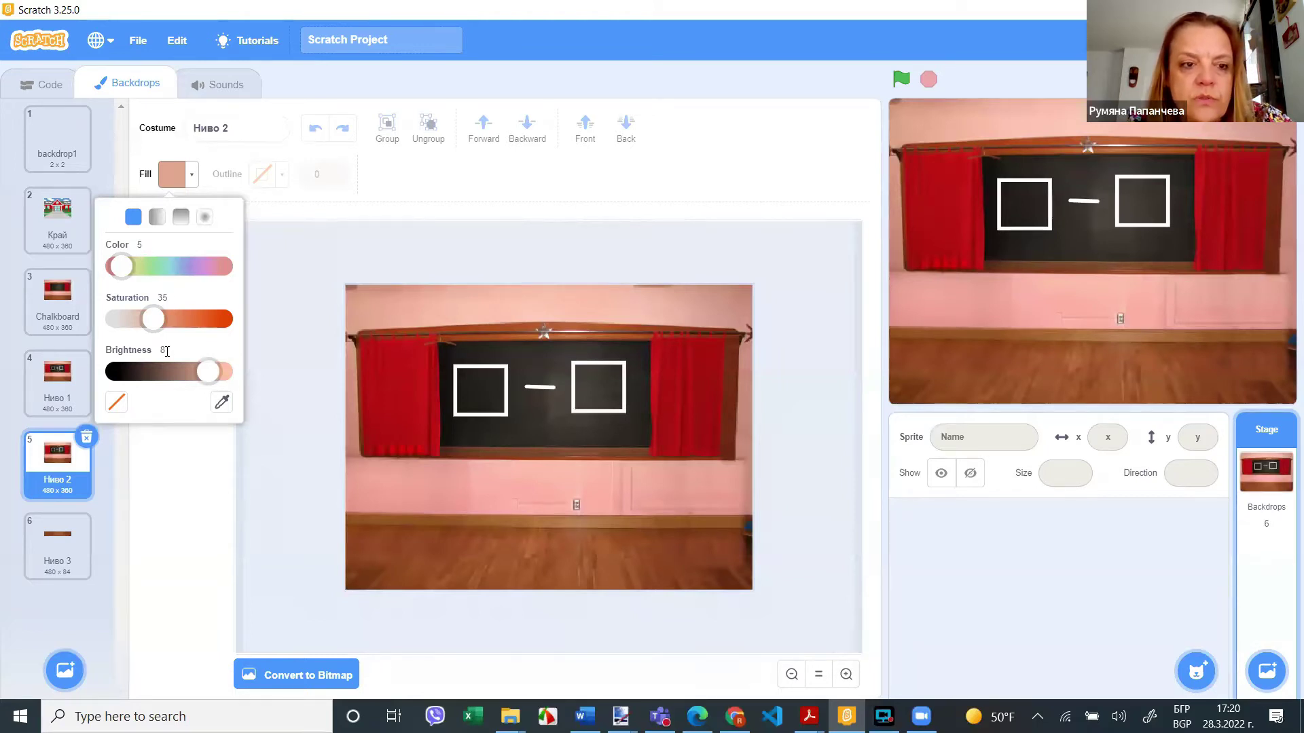
- Fill the empty area above the floor in "Ниво 3" with the sampled wall colour and convert the backdrop to vector
{"action": "left_click", "coordinate": [57, 543]}
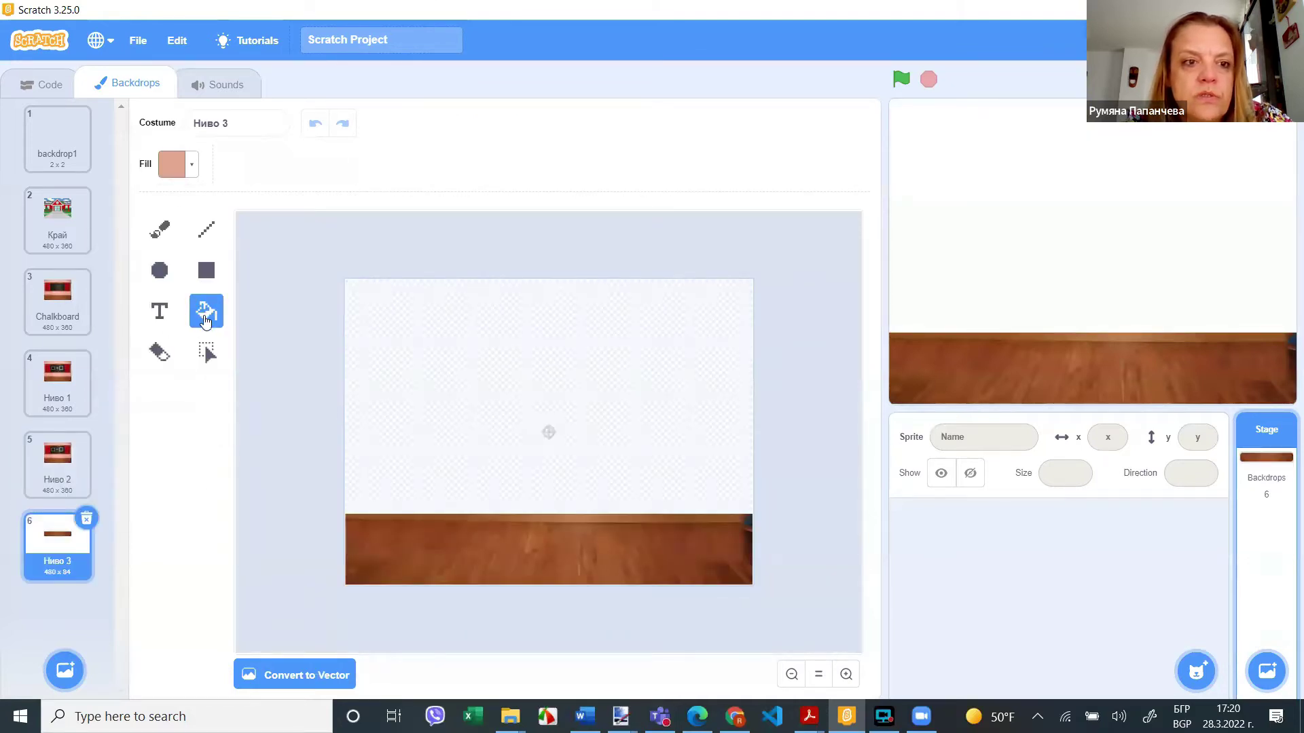
{"action": "left_click", "coordinate": [184, 165]}
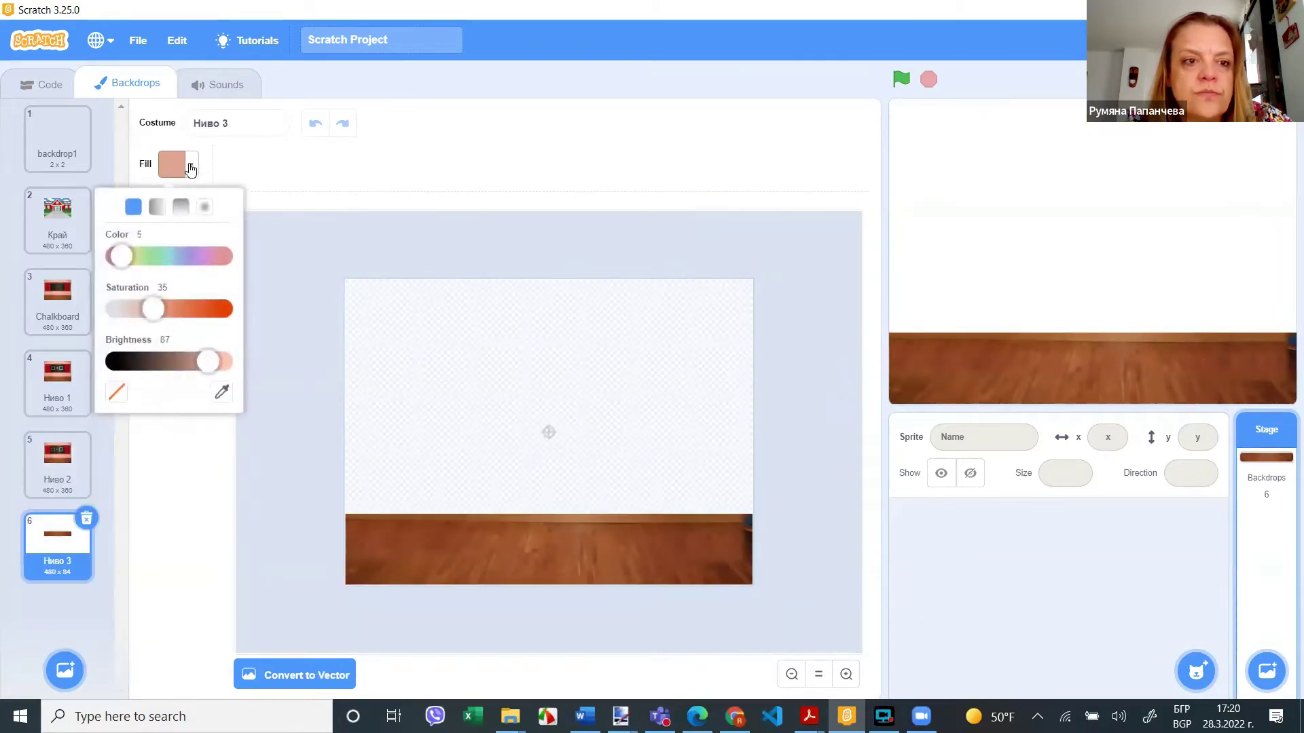
{"action": "left_click", "coordinate": [265, 456]}
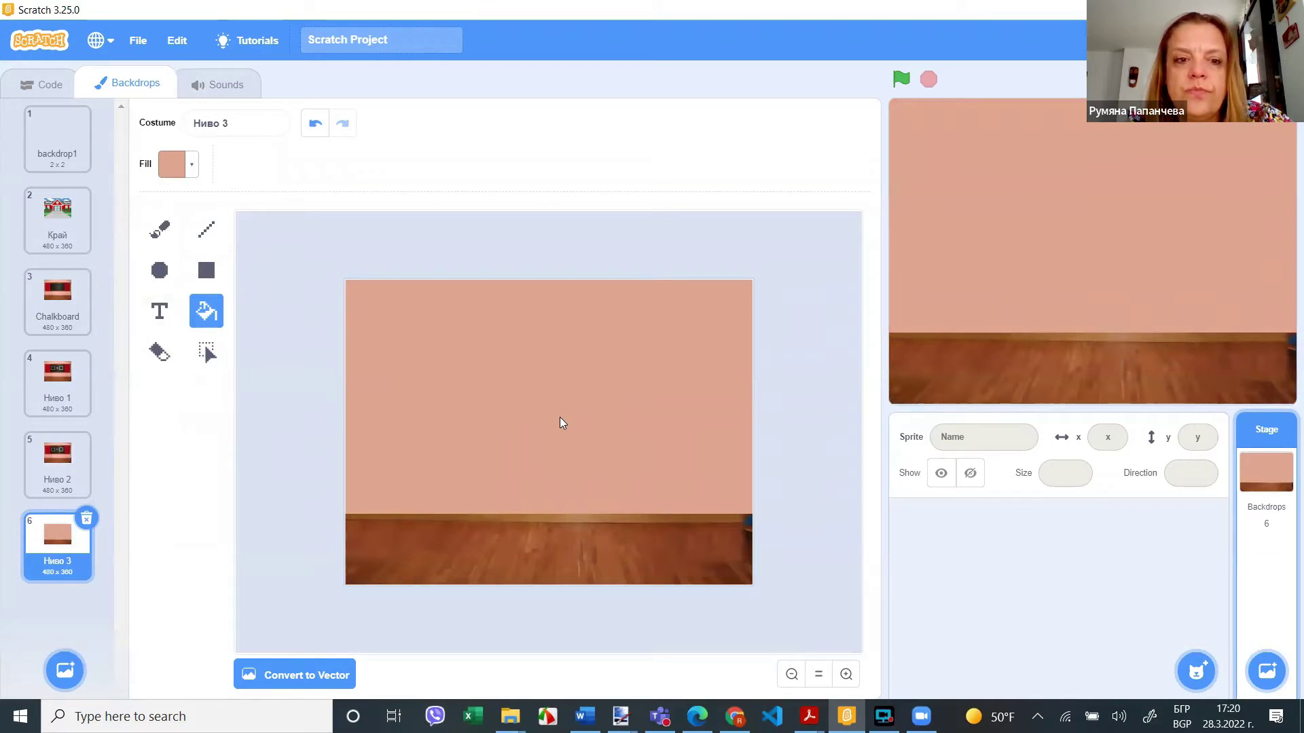
{"action": "left_click", "coordinate": [311, 677]}
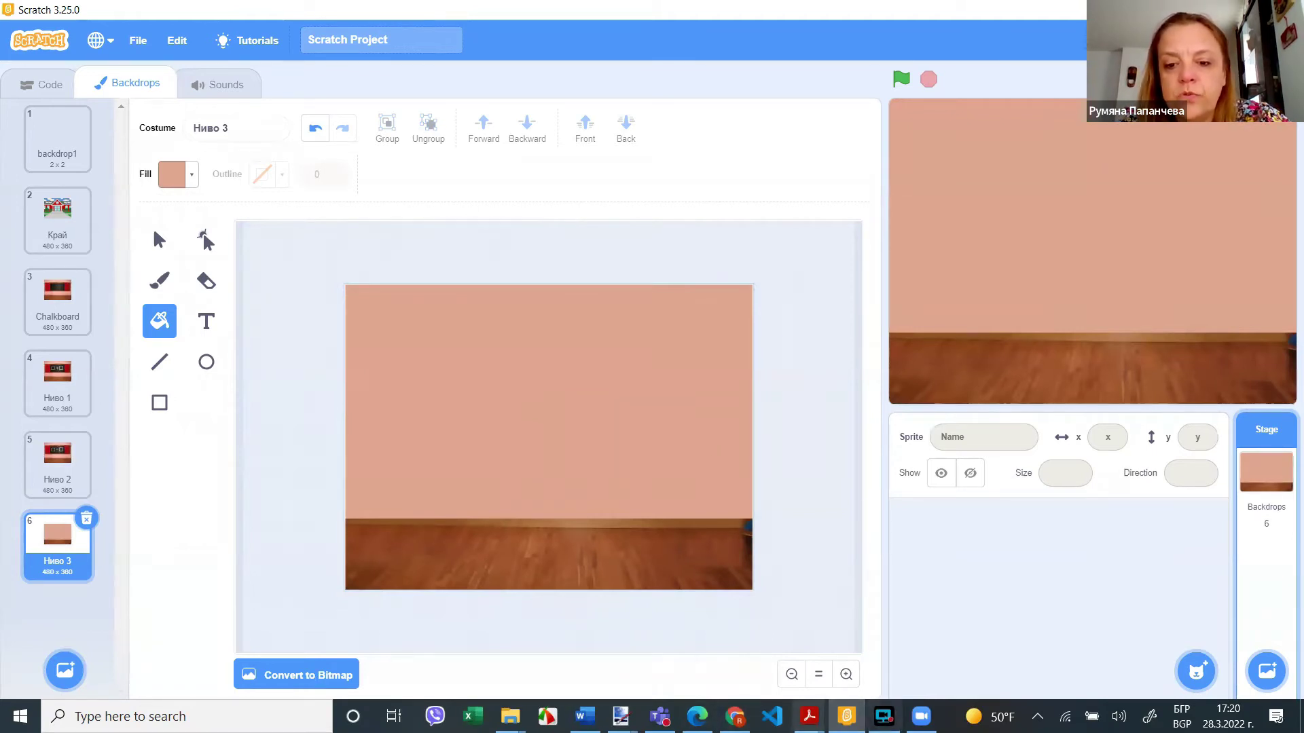
- Switch to TextBook_KM4.pdf in Acrobat, examine the instructions for the history whiteboard, inkwell and quill, and return to Scratch
{"action": "mouse_move", "coordinate": [809, 717]}
{"action": "left_click", "coordinate": [886, 606]}
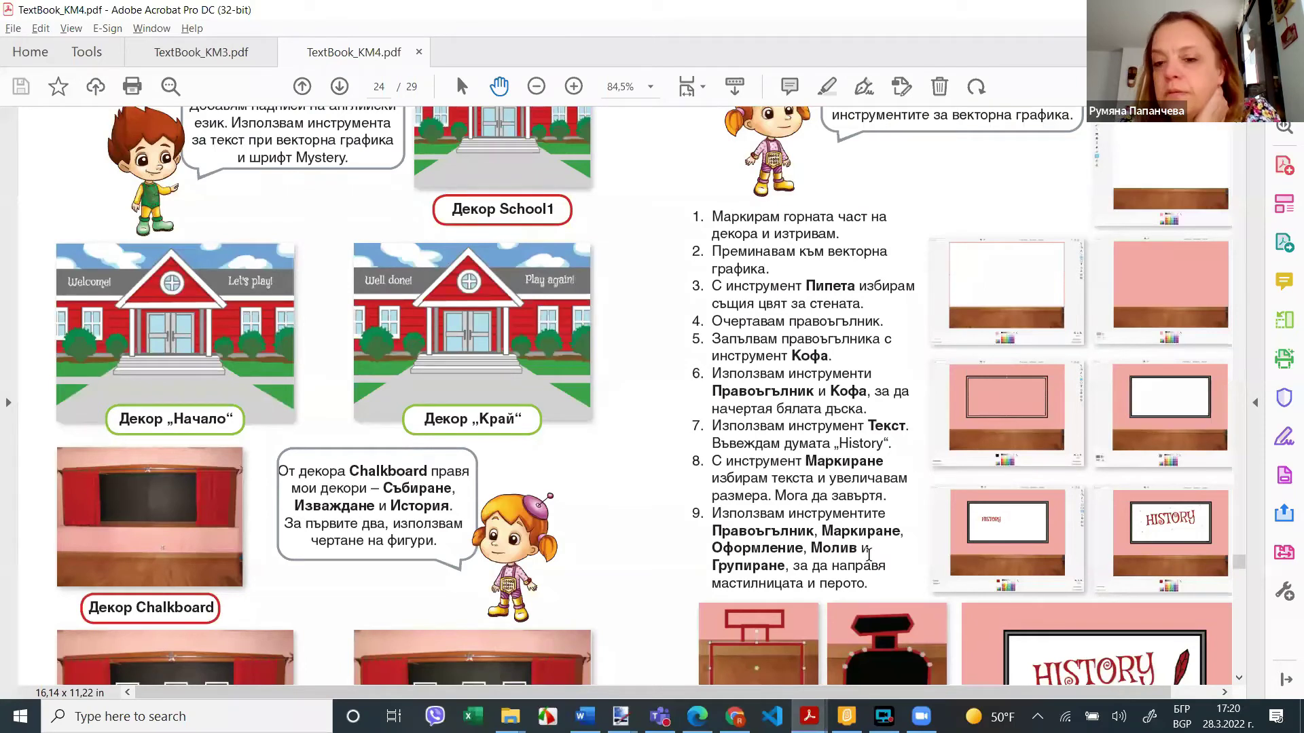
{"action": "scroll", "coordinate": [869, 555], "scroll_direction": "down", "scroll_amount": 2}
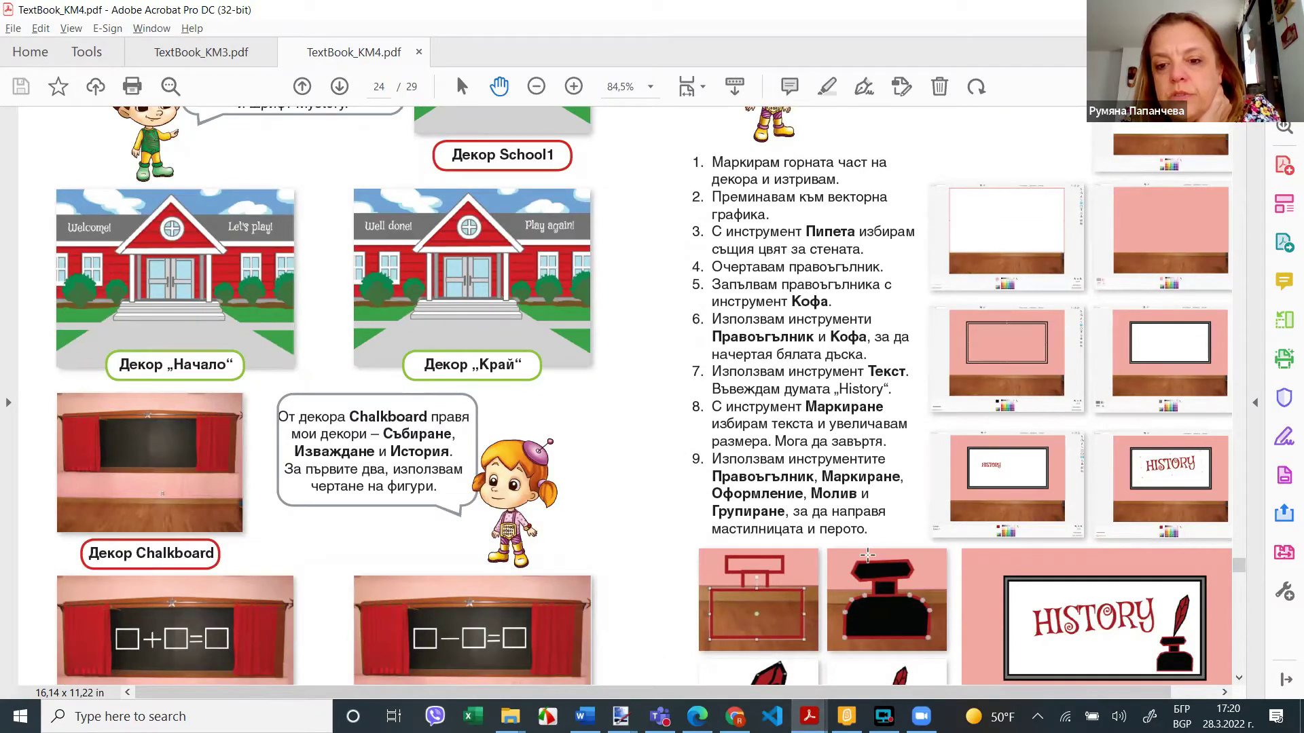
{"action": "scroll", "coordinate": [867, 555], "scroll_direction": "down", "scroll_amount": 2}
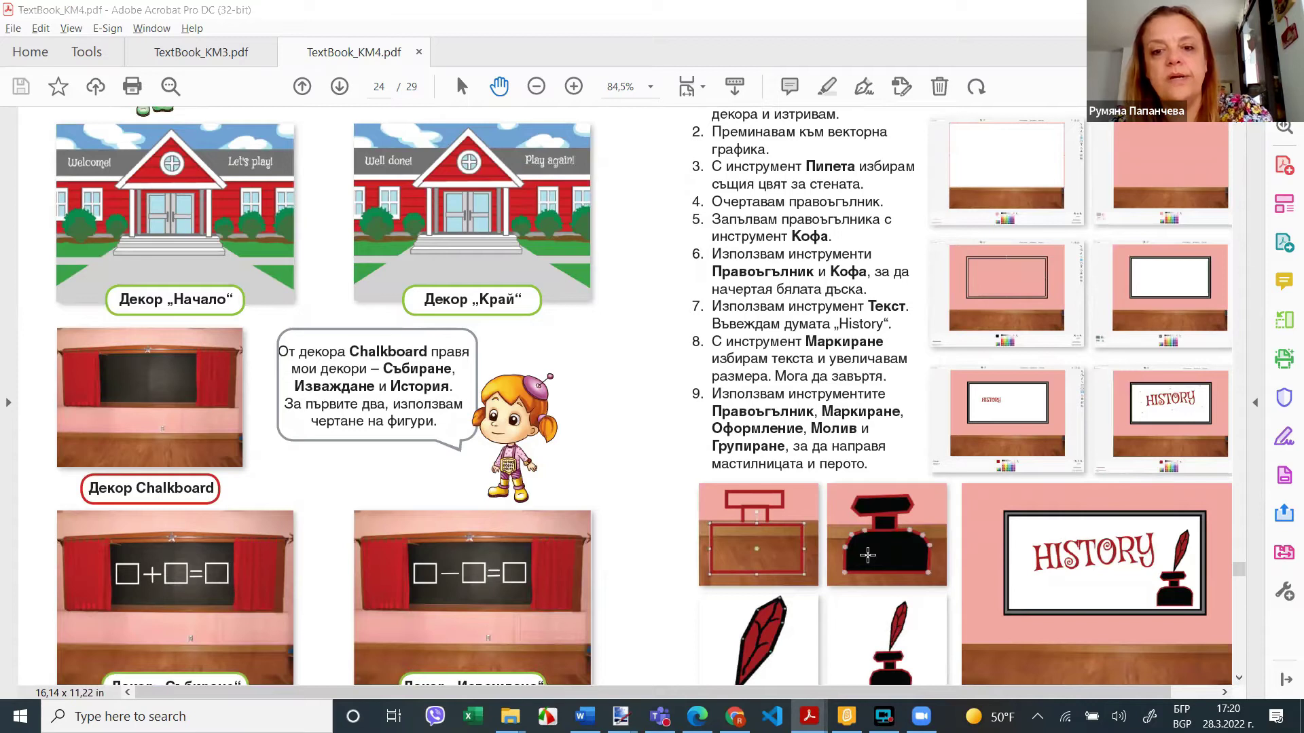
{"action": "key", "text": "alt+Tab"}
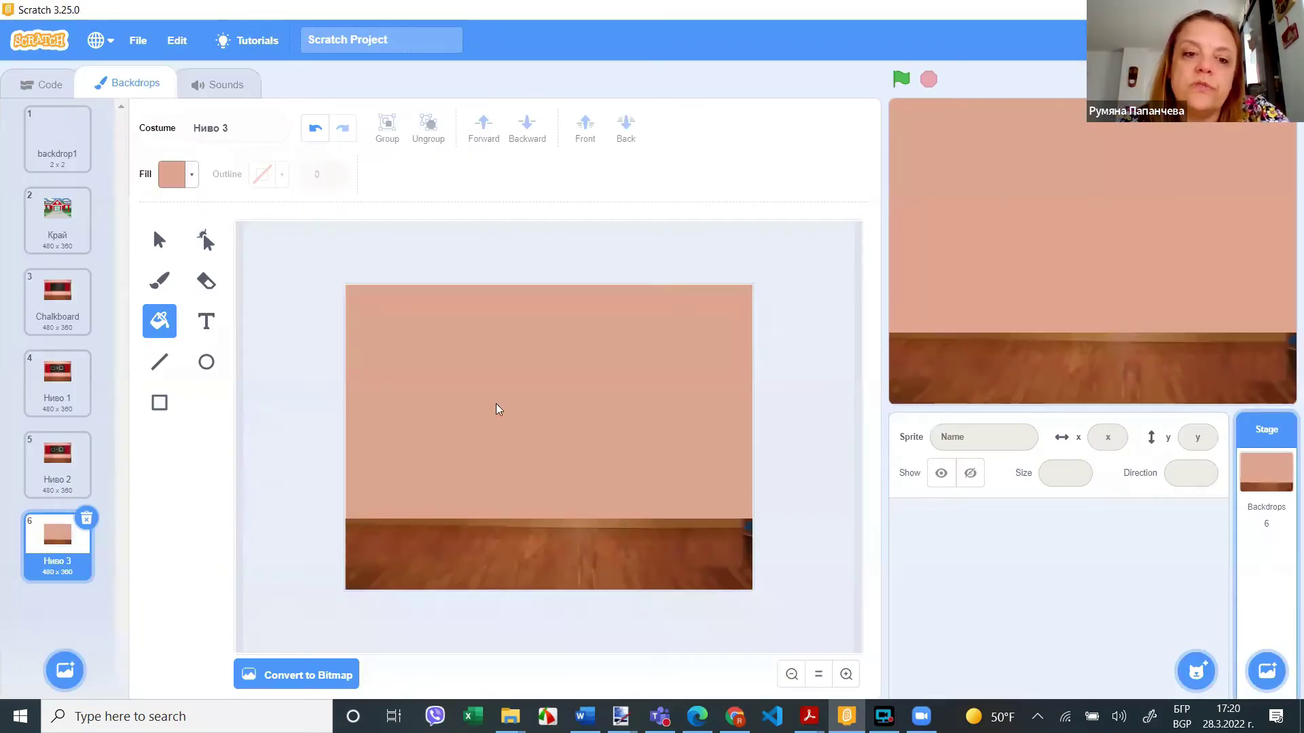
- Choose the Rectangle tool with a dark red fill: colour 100, saturation 100, brightness 69
{"action": "left_click", "coordinate": [159, 407]}
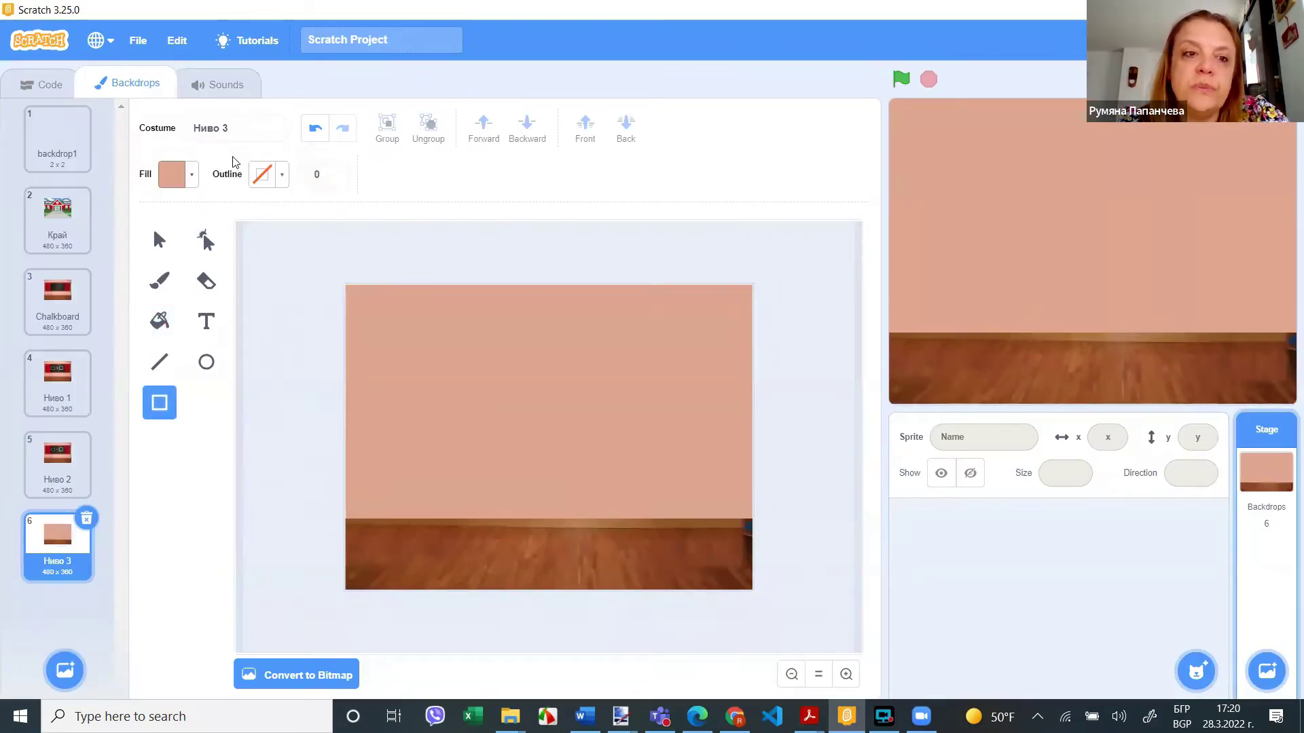
{"action": "left_click", "coordinate": [188, 178]}
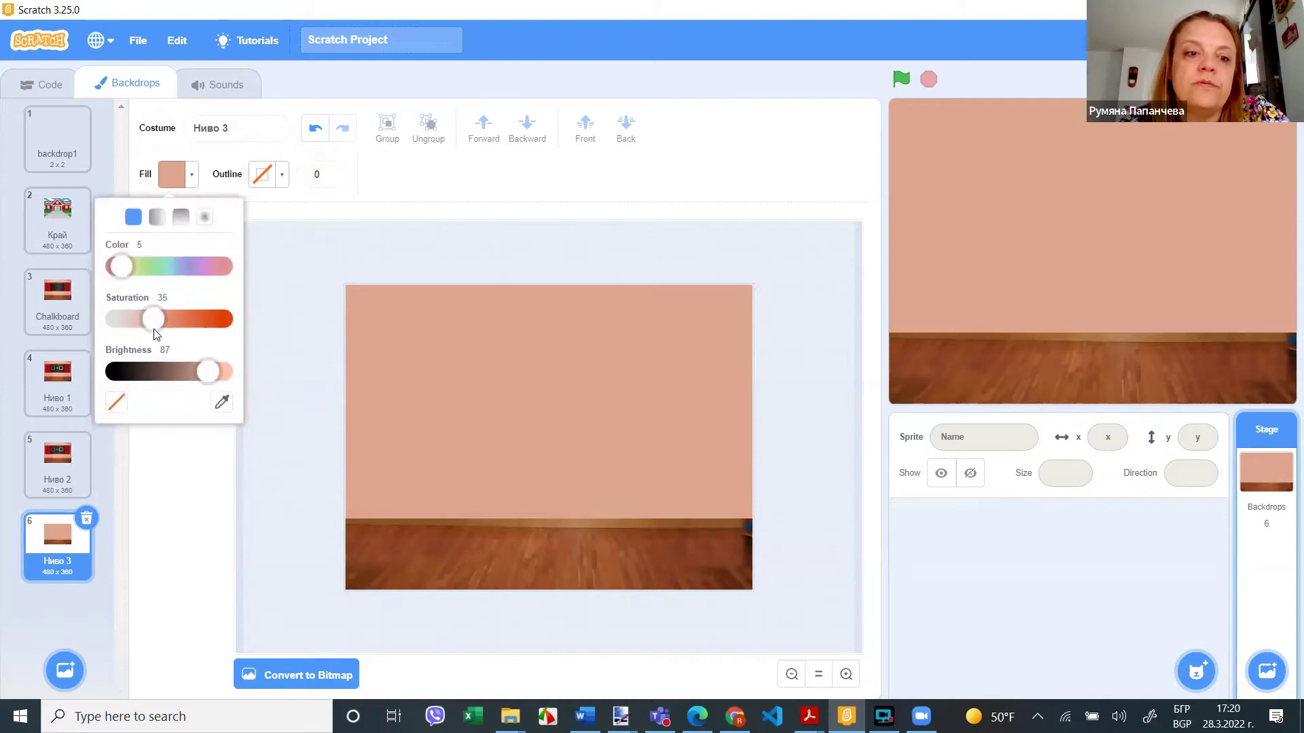
{"action": "left_click_drag", "start_coordinate": [122, 265], "coordinate": [248, 263]}
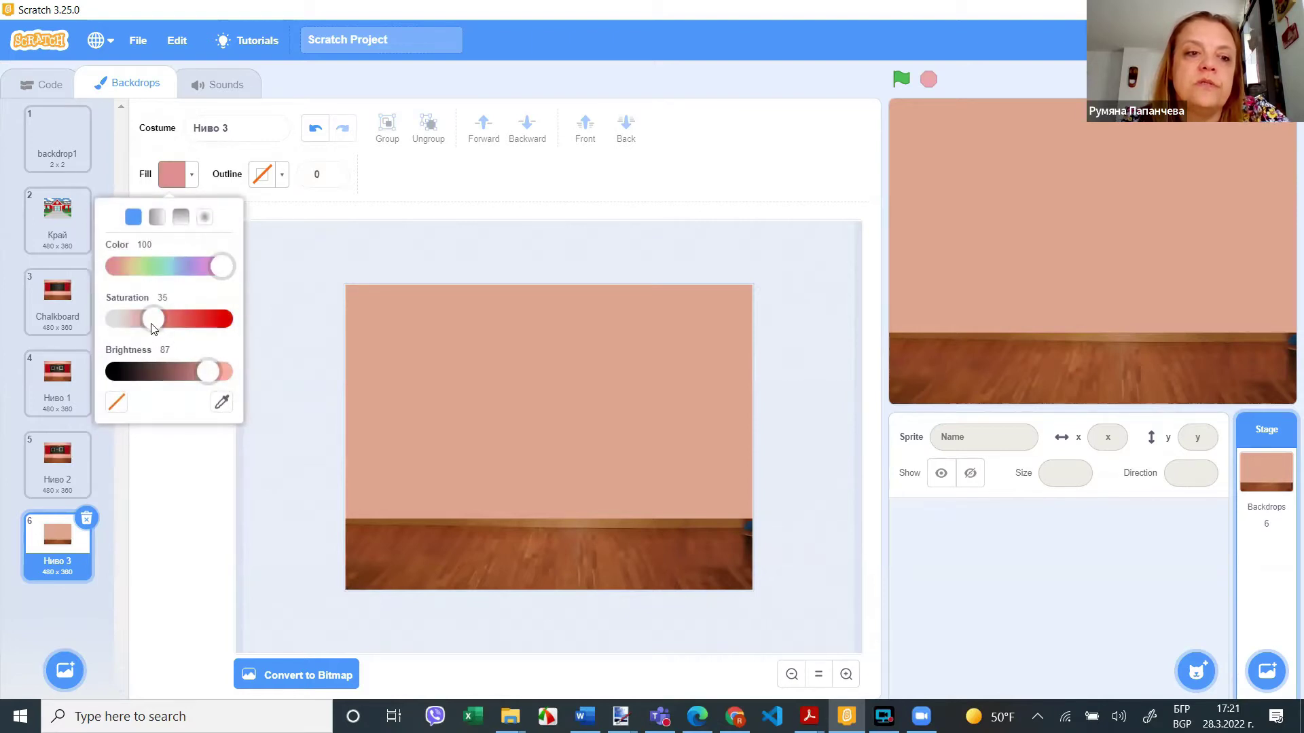
{"action": "left_click_drag", "start_coordinate": [153, 319], "coordinate": [233, 326]}
{"action": "left_click_drag", "start_coordinate": [208, 371], "coordinate": [234, 372]}
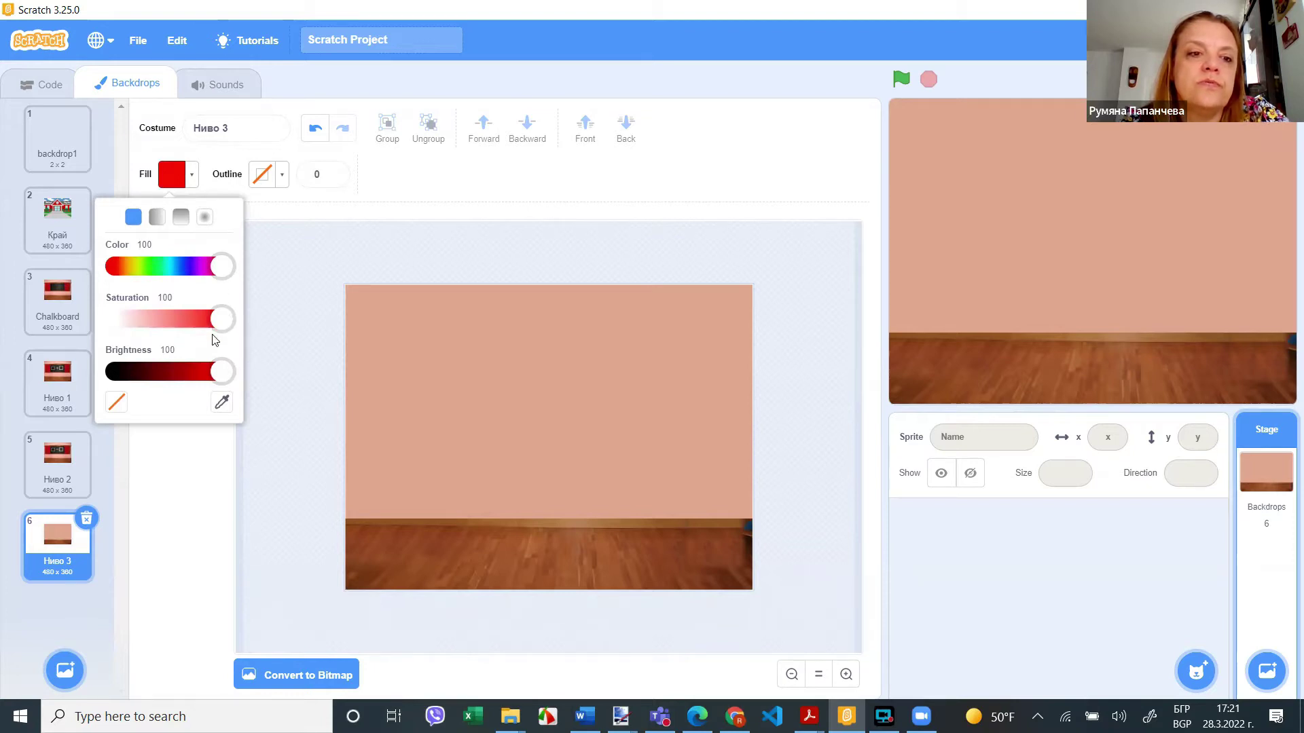
{"action": "left_click_drag", "start_coordinate": [214, 379], "coordinate": [188, 379]}
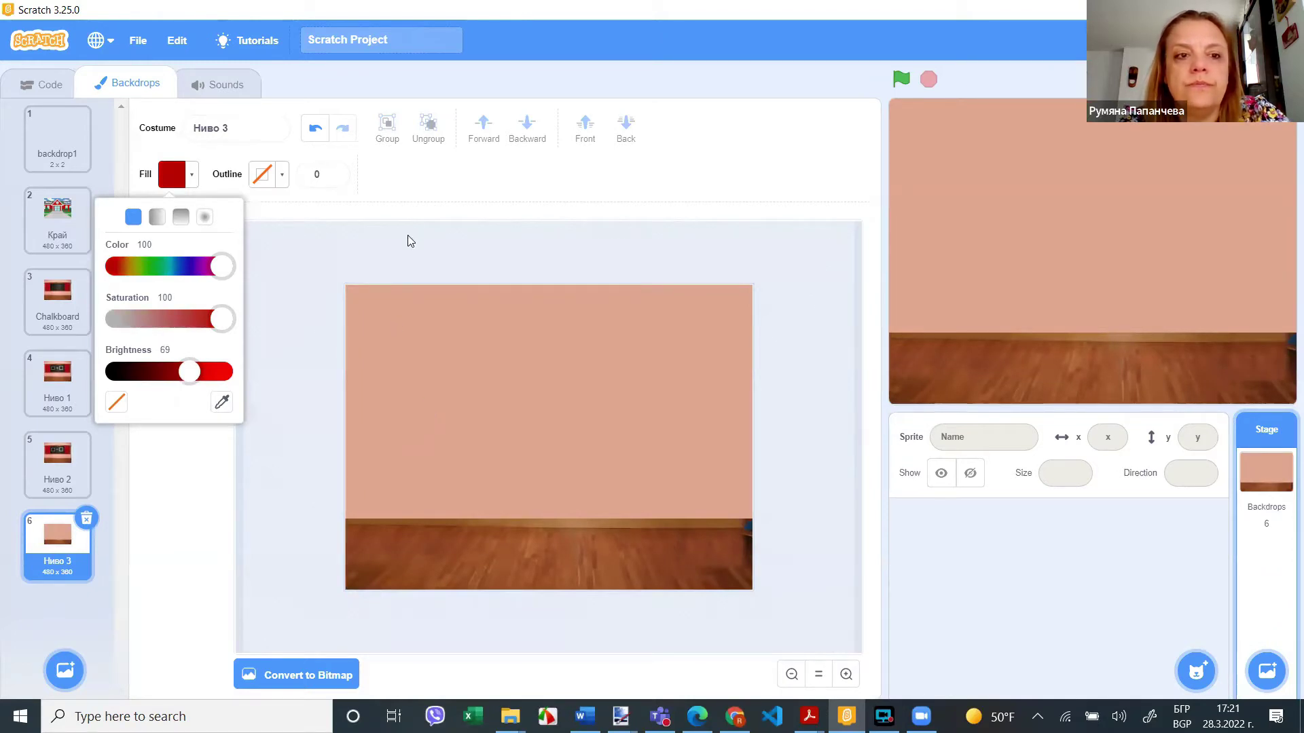
- Set the outline to black and draw a rectangle on the wall just above the floor
{"action": "left_click", "coordinate": [283, 177]}
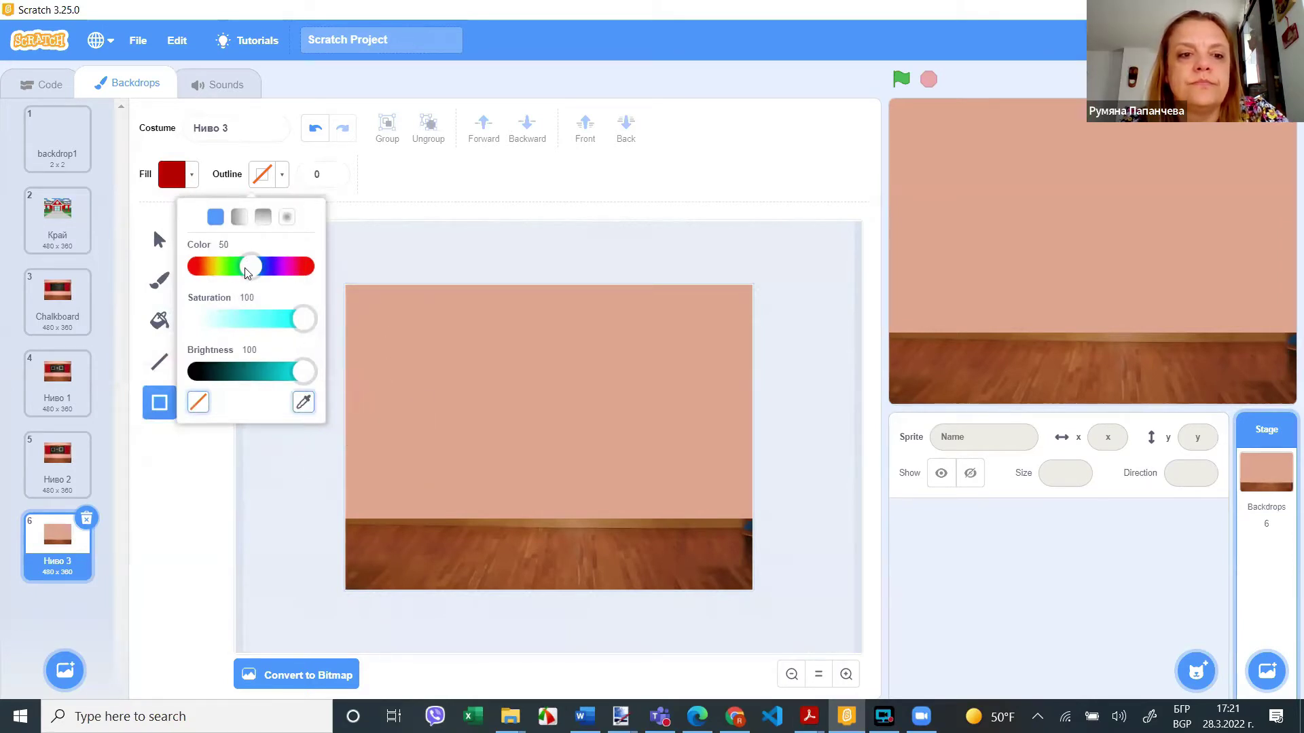
{"action": "left_click_drag", "start_coordinate": [251, 266], "coordinate": [305, 268]}
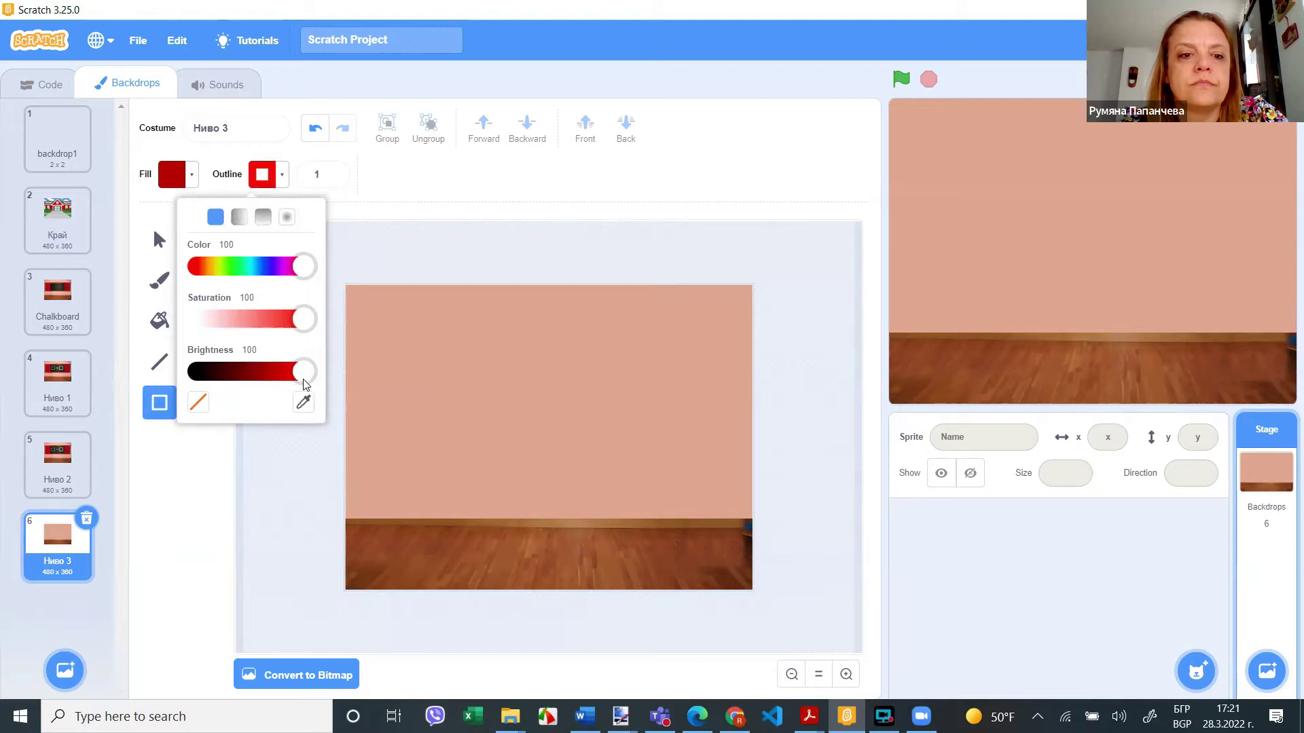
{"action": "left_click_drag", "start_coordinate": [233, 385], "coordinate": [194, 372]}
{"action": "left_click_drag", "start_coordinate": [440, 400], "coordinate": [597, 497]}
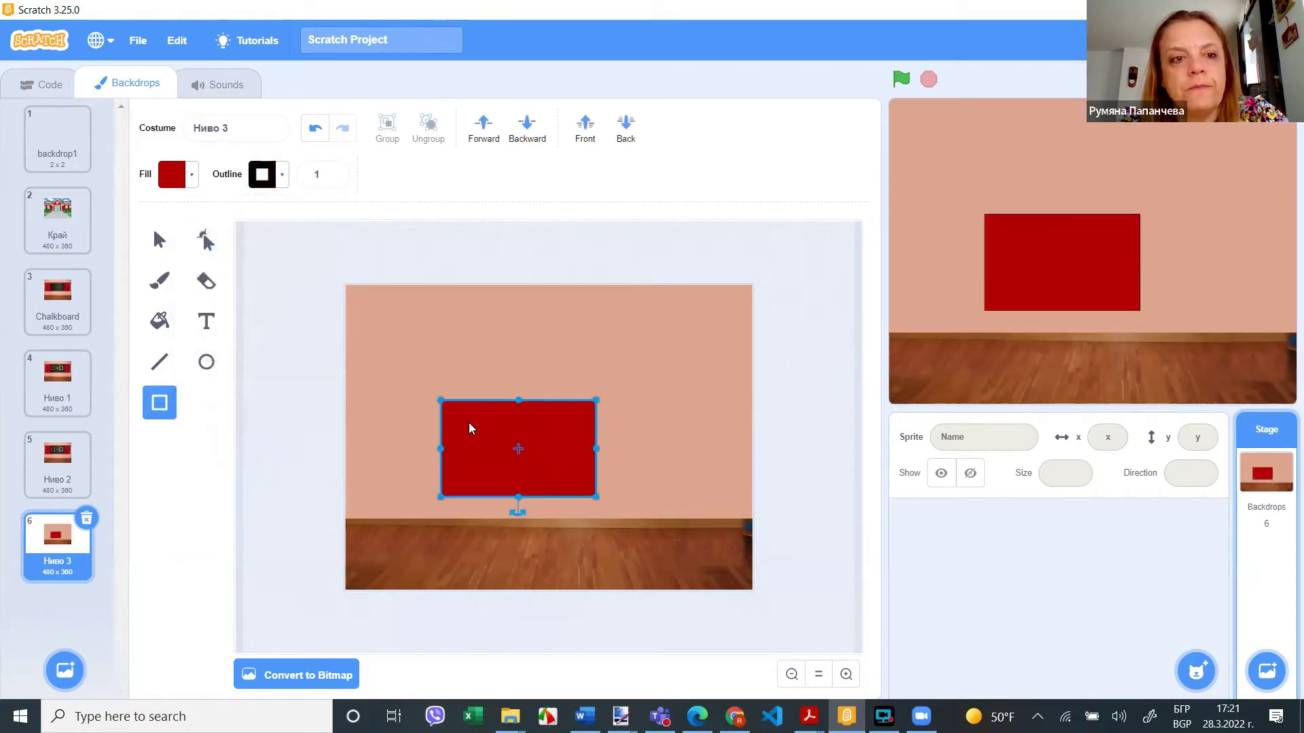
- Set the rectangle's outline width to 9 and undo the stray small rectangle drawn inside it
{"action": "left_click", "coordinate": [333, 171]}
{"action": "left_click", "coordinate": [333, 174]}
{"action": "left_click", "coordinate": [454, 495]}
{"action": "left_click_drag", "start_coordinate": [528, 437], "coordinate": [530, 438]}
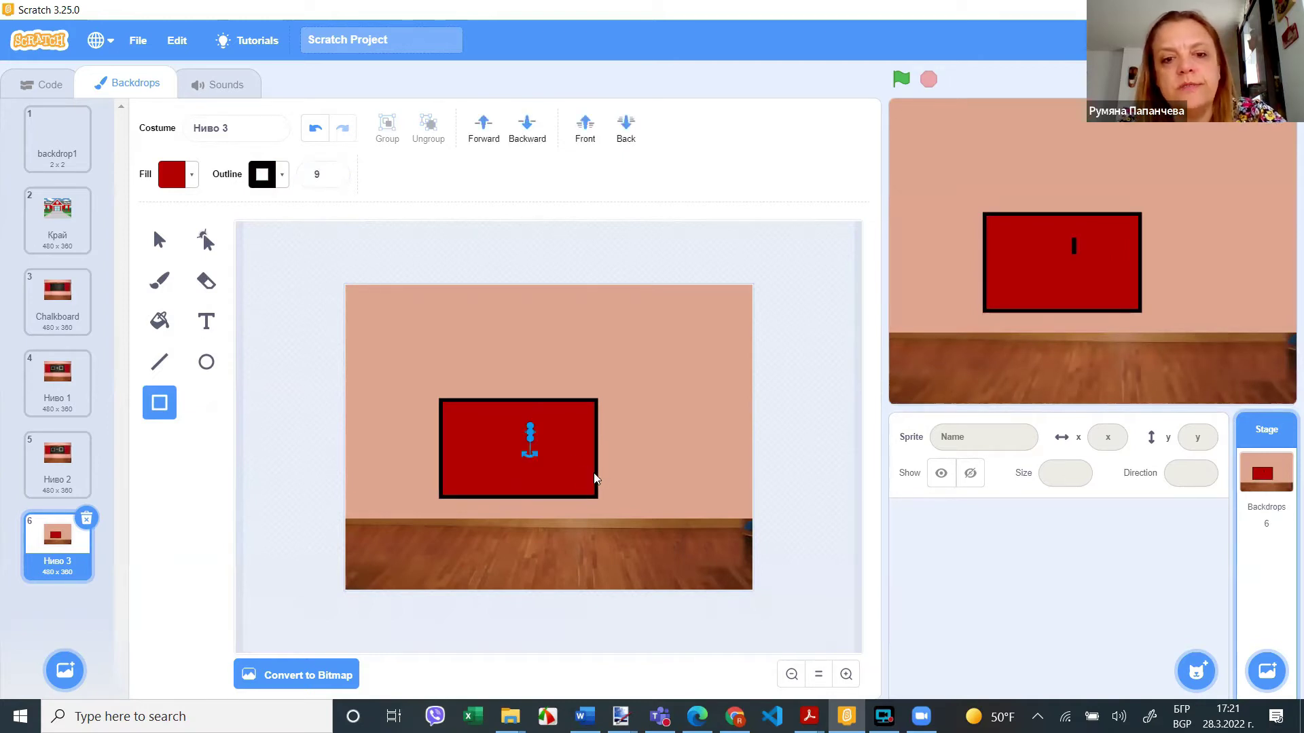
{"action": "left_click", "coordinate": [313, 130]}
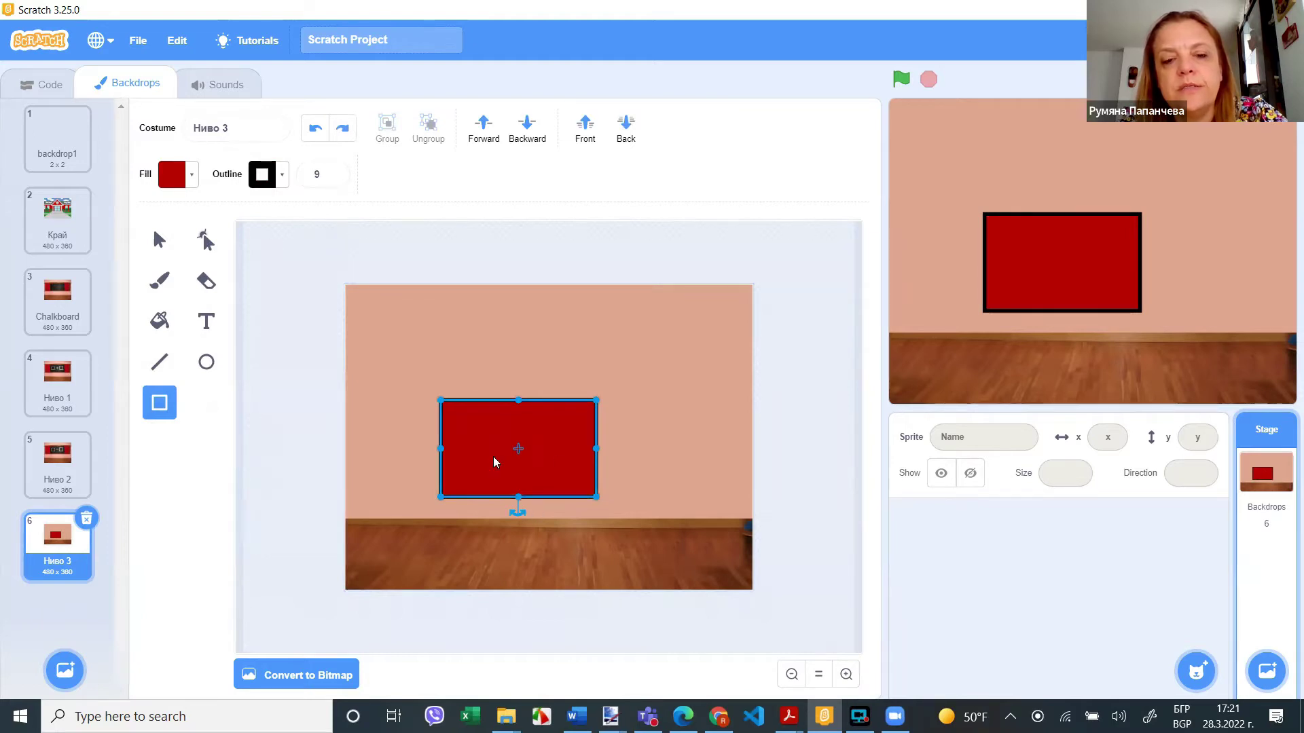
- Reshape the red rectangle into an inkwell body by adding and pulling points along its top and left edges and widening the upper-right corner
{"action": "left_click", "coordinate": [207, 239]}
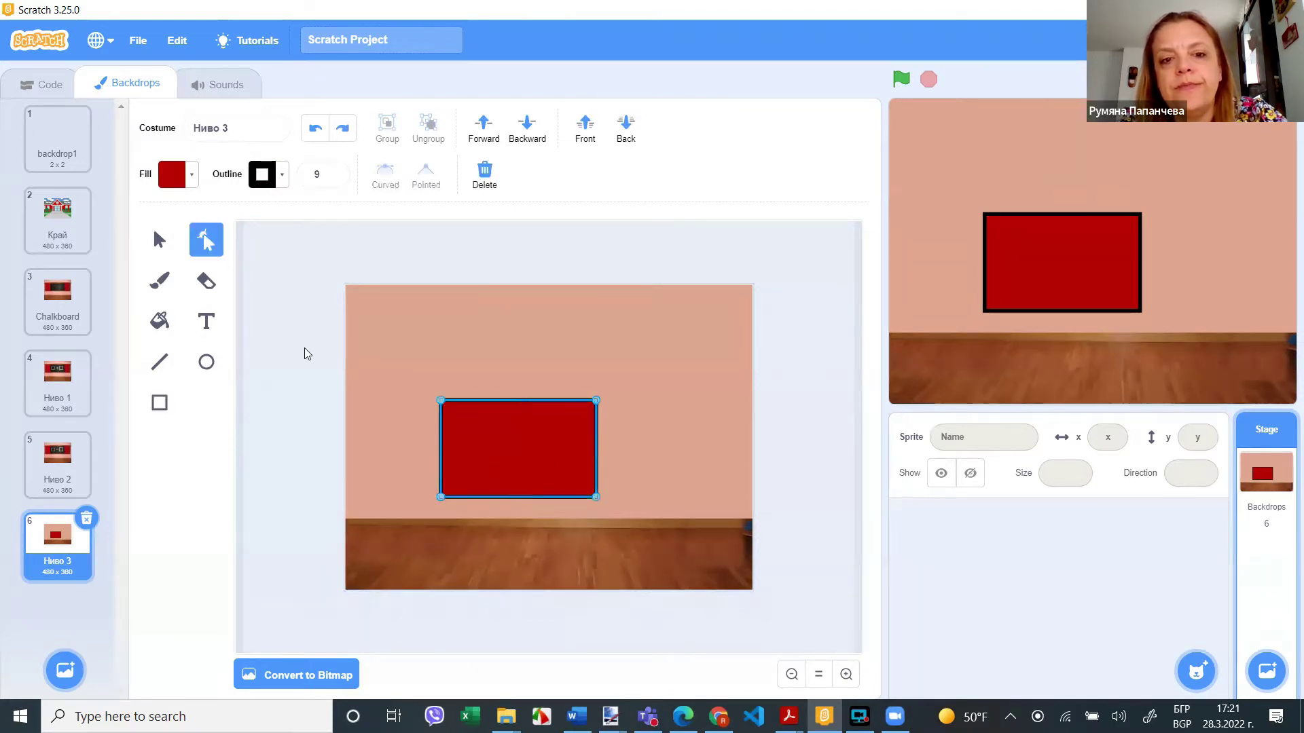
{"action": "left_click", "coordinate": [458, 401]}
{"action": "left_click_drag", "start_coordinate": [468, 401], "coordinate": [489, 388]}
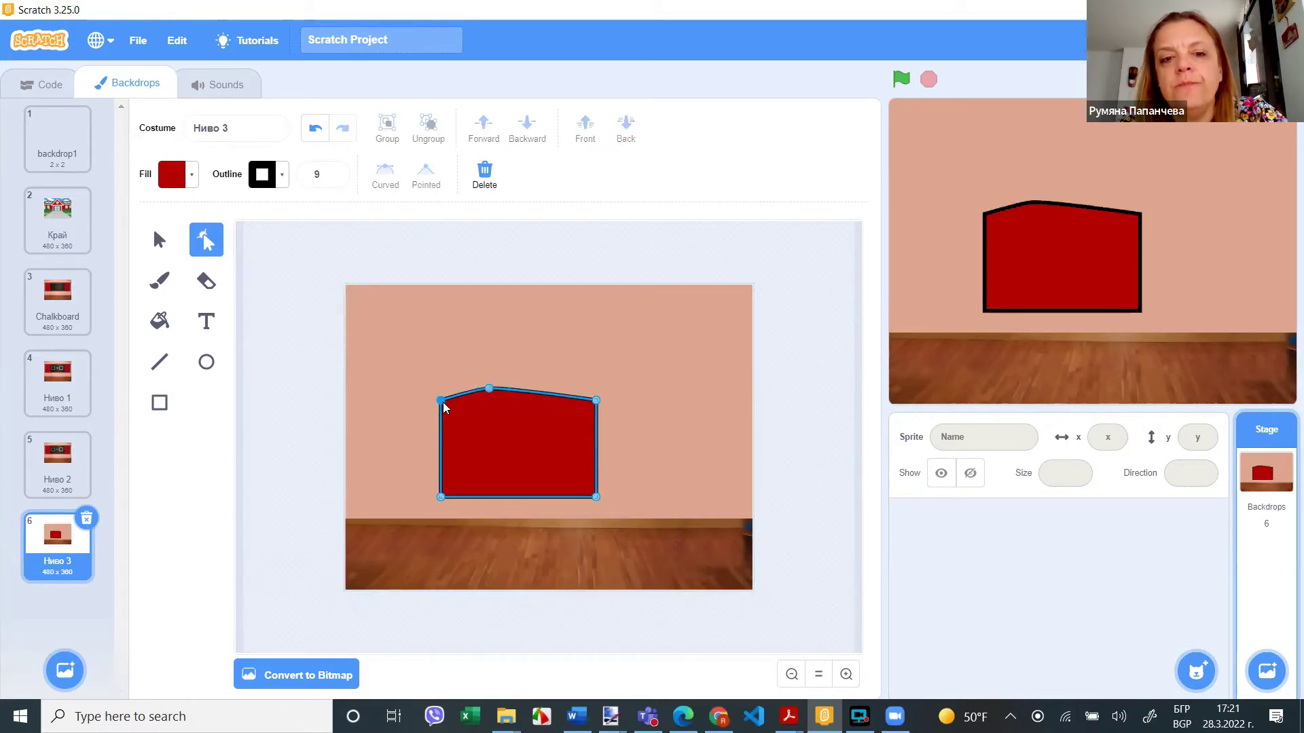
{"action": "left_click_drag", "start_coordinate": [441, 468], "coordinate": [432, 465]}
{"action": "left_click_drag", "start_coordinate": [553, 398], "coordinate": [627, 416]}
- Try a curve point on the body's right edge, delete it, and pull the lower-right corner outward under the upper one
{"action": "left_click", "coordinate": [615, 454]}
{"action": "mouse_move", "coordinate": [620, 470]}
{"action": "left_mouse_down"}
{"action": "mouse_move", "coordinate": [633, 499]}
{"action": "mouse_move", "coordinate": [617, 477]}
{"action": "left_mouse_up"}
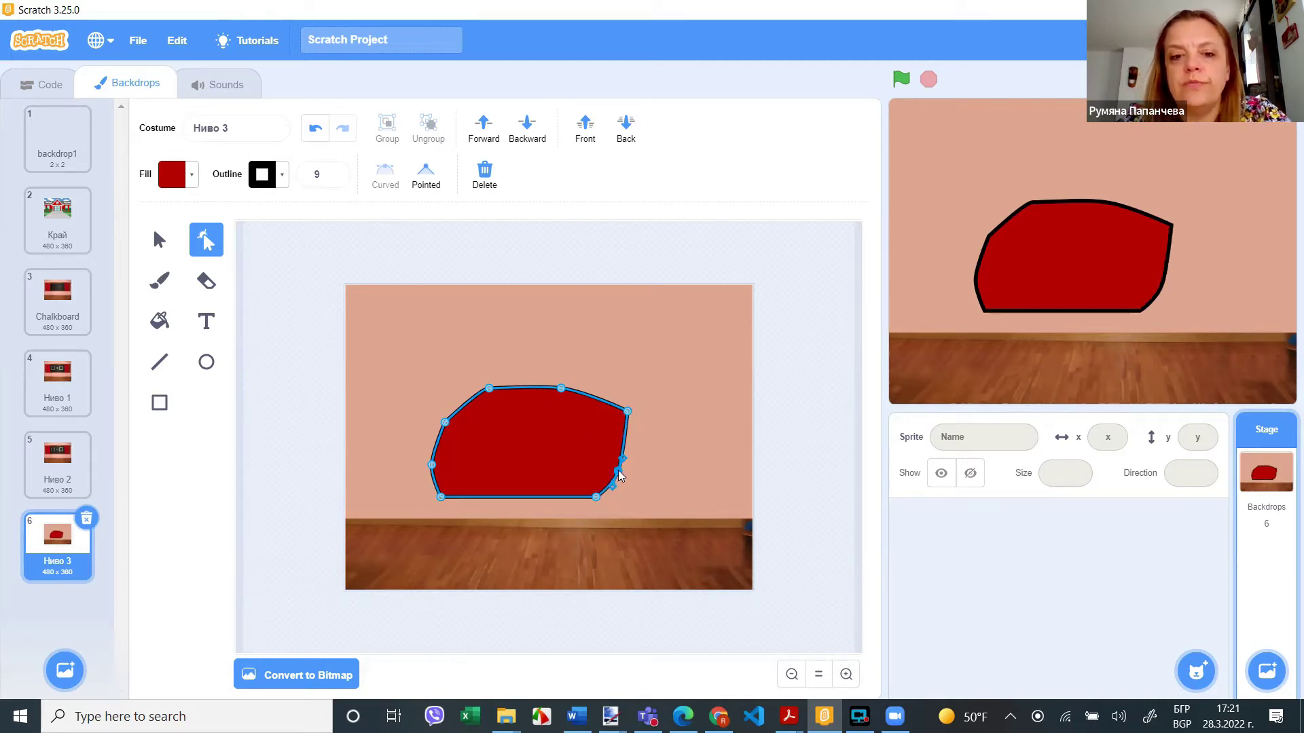
{"action": "key", "text": "Delete"}
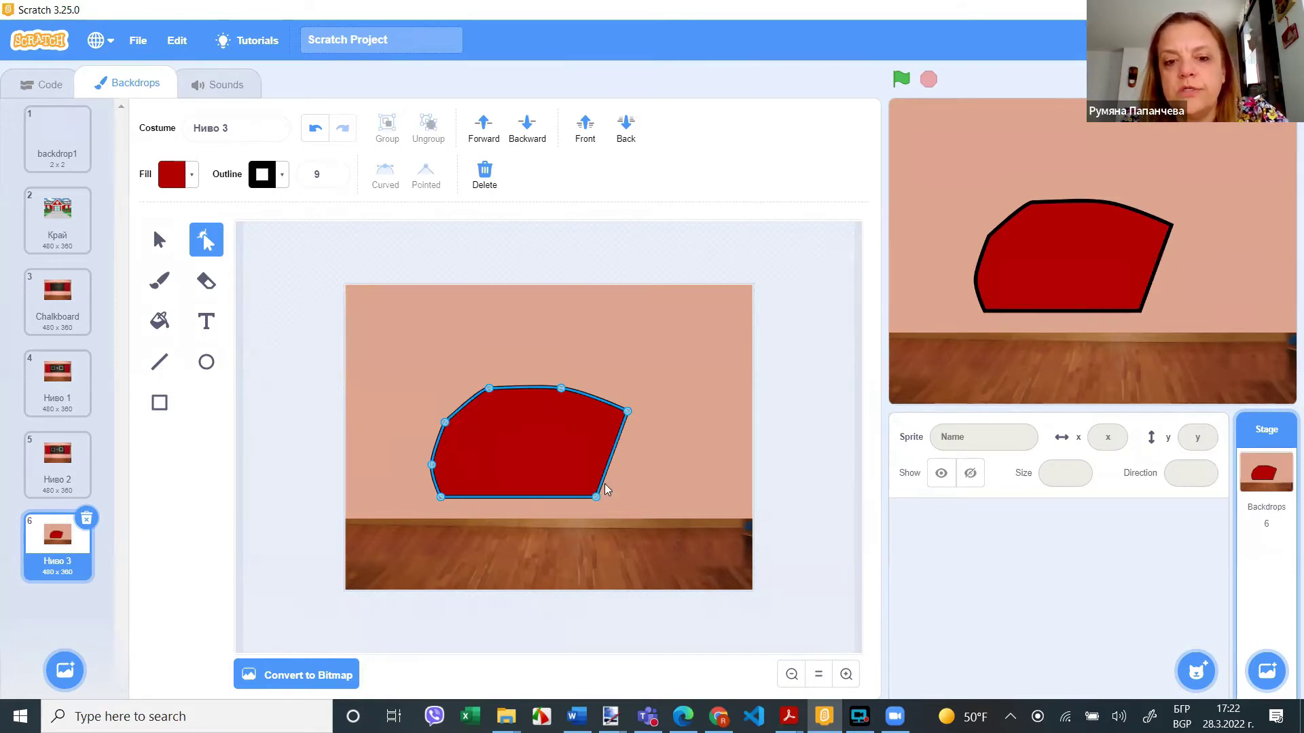
{"action": "left_click_drag", "start_coordinate": [594, 496], "coordinate": [623, 498]}
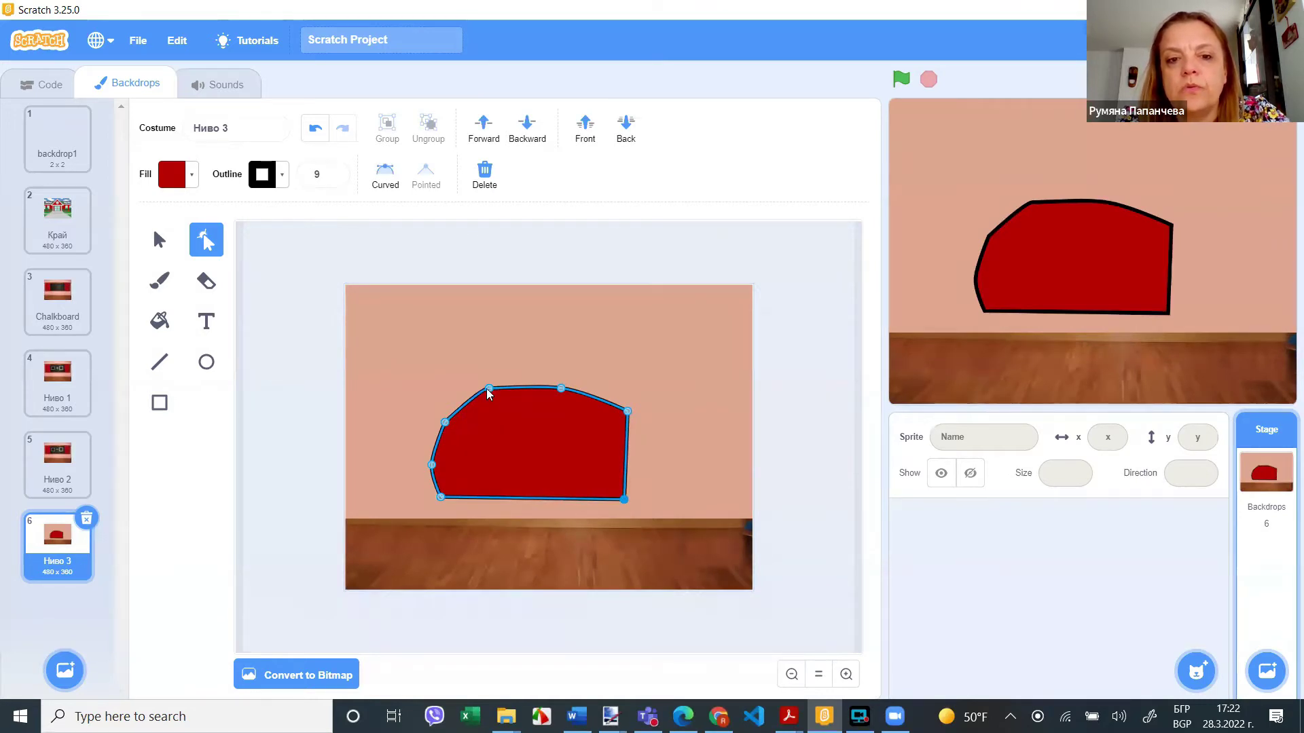
- Try the body's upper-left top point raised as pointed and curved, delete the neighbouring top point, and lower the curved point toward the middle
{"action": "left_click_drag", "start_coordinate": [489, 389], "coordinate": [499, 355]}
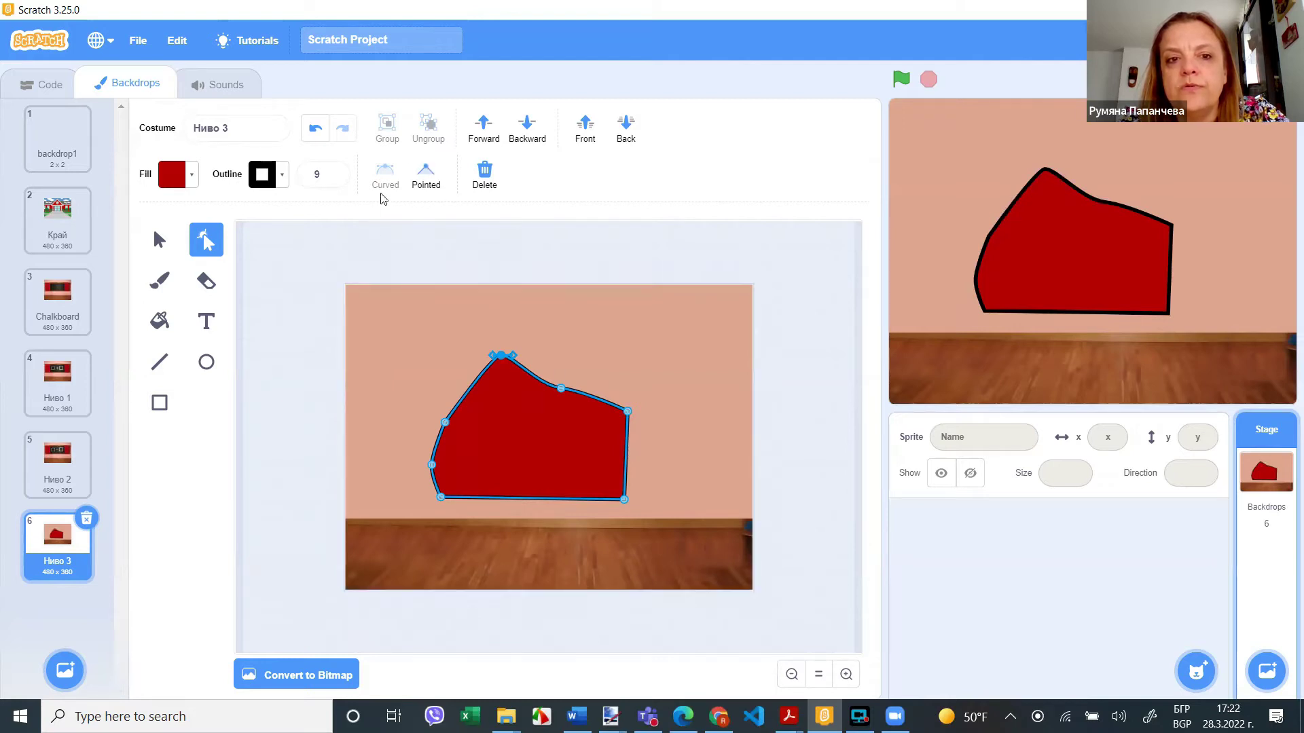
{"action": "left_click", "coordinate": [428, 173]}
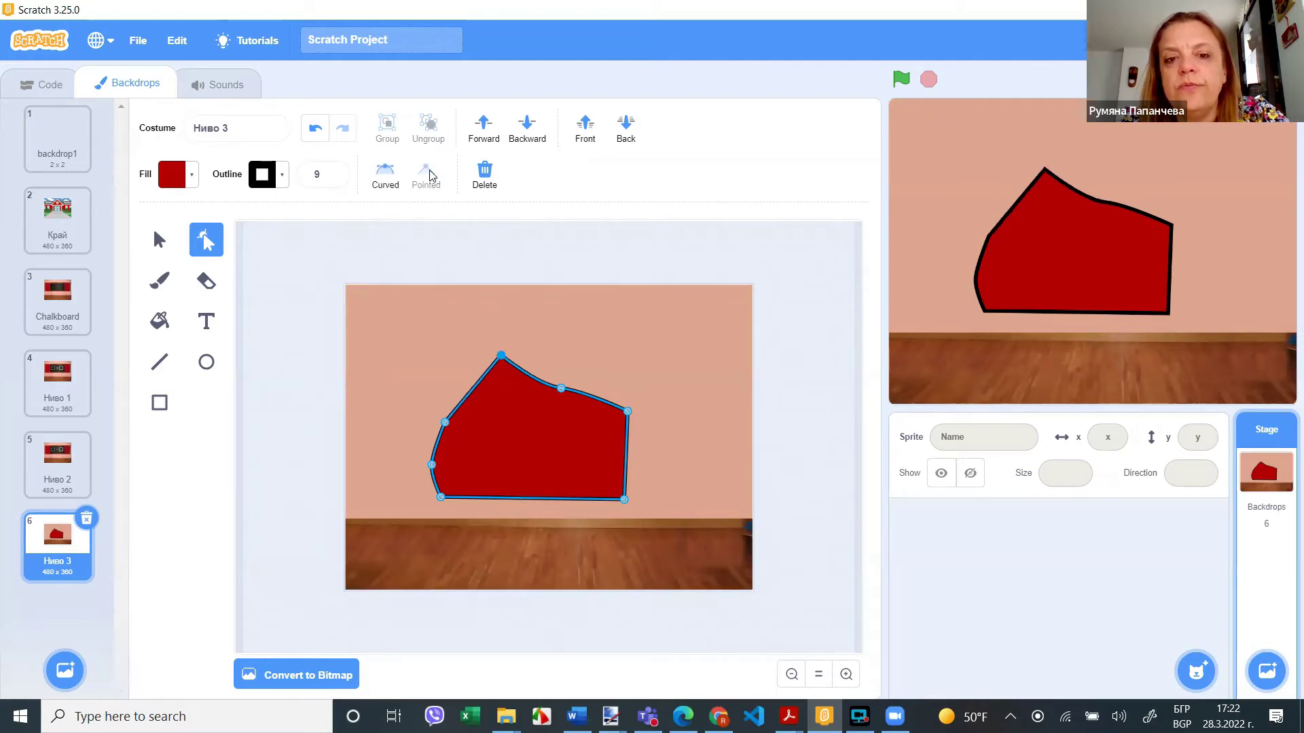
{"action": "left_click", "coordinate": [385, 178]}
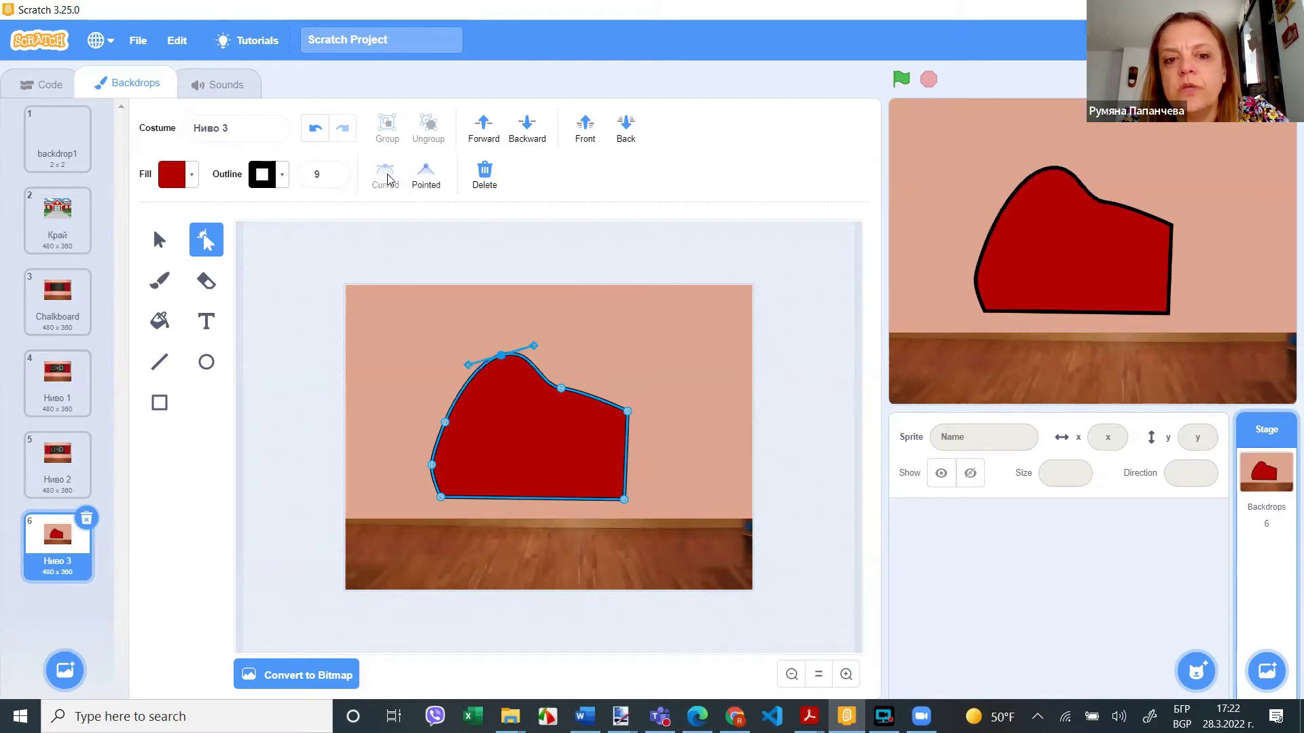
{"action": "left_click", "coordinate": [561, 389]}
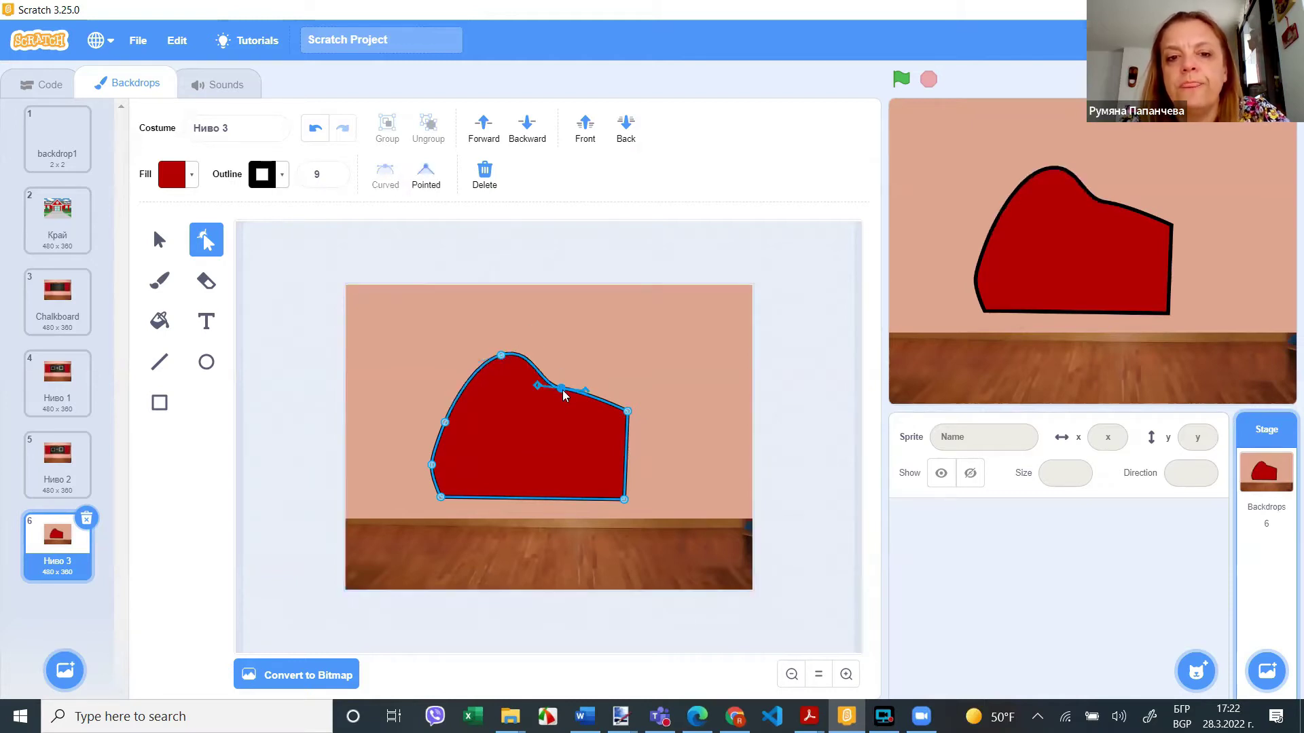
{"action": "key", "text": "Delete"}
{"action": "left_click_drag", "start_coordinate": [502, 357], "coordinate": [529, 394]}
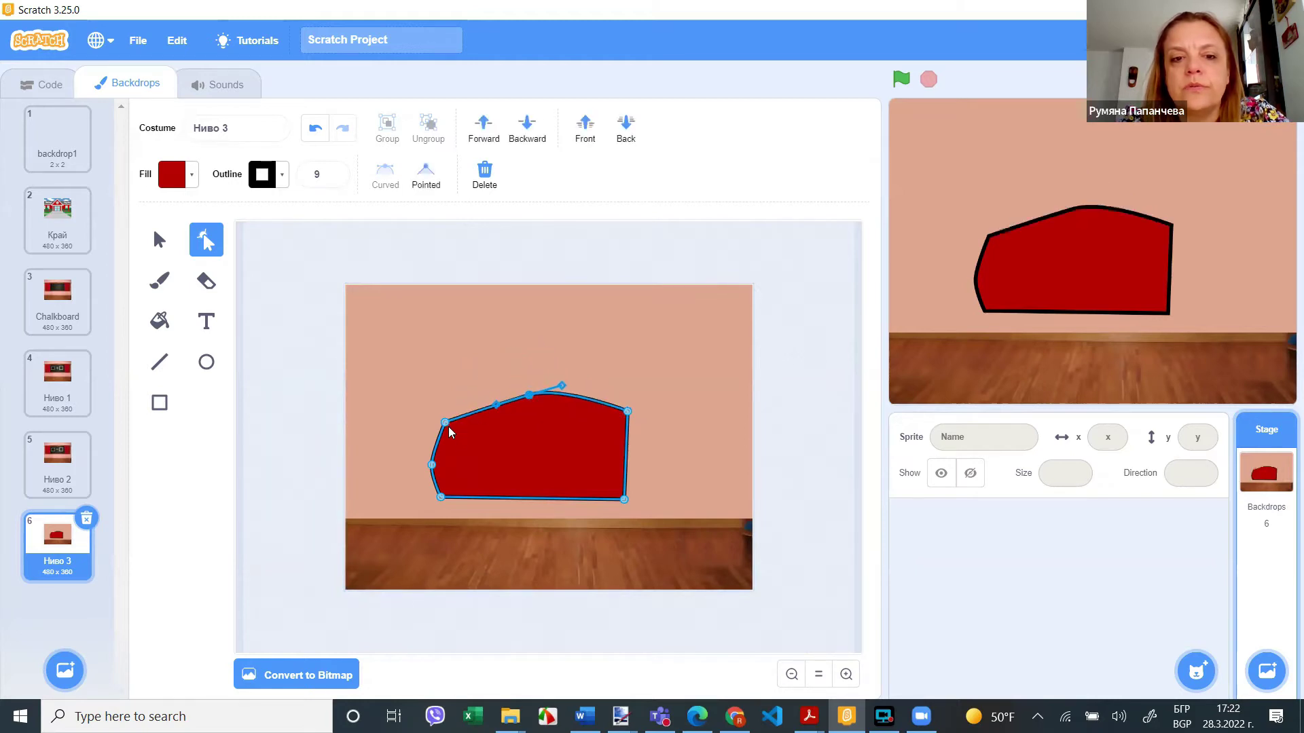
- Round the inkwell body's left and right shoulders with curved points and push its left side slightly outward
{"action": "left_click_drag", "start_coordinate": [446, 424], "coordinate": [452, 416]}
{"action": "left_click", "coordinate": [387, 175]}
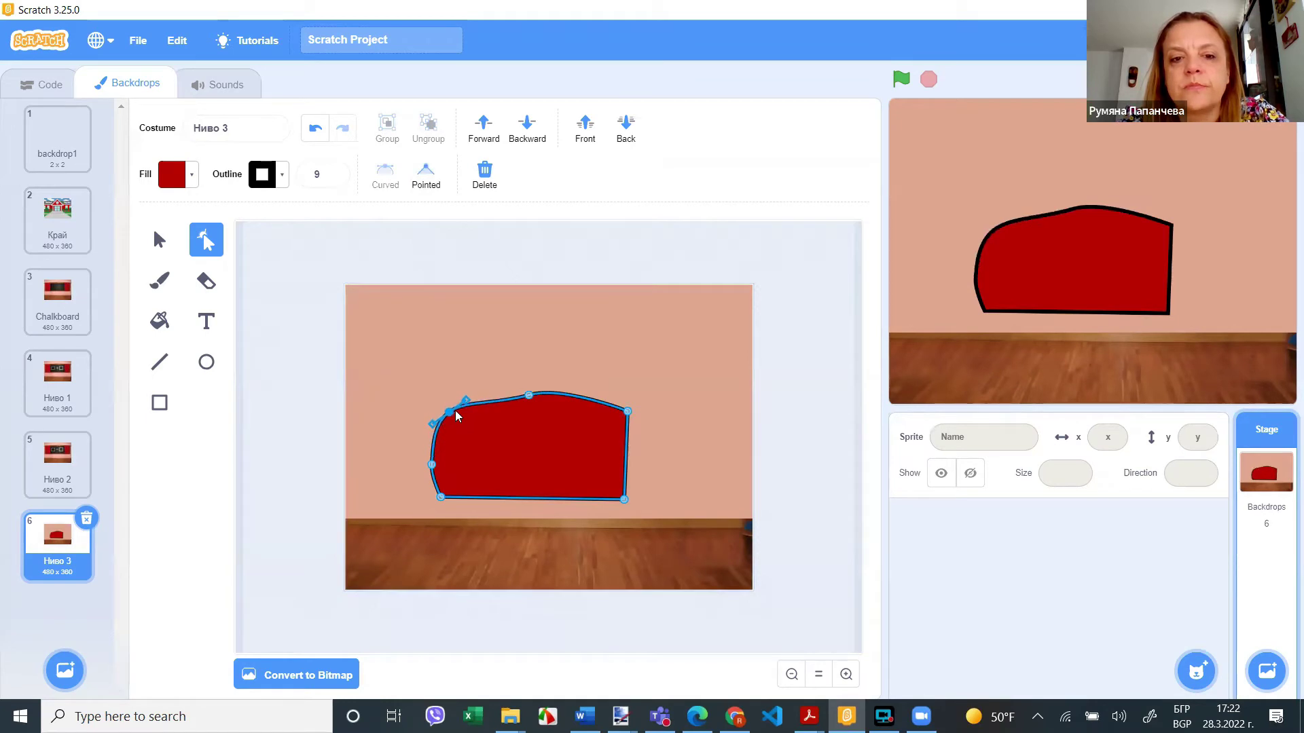
{"action": "left_click_drag", "start_coordinate": [432, 466], "coordinate": [428, 466]}
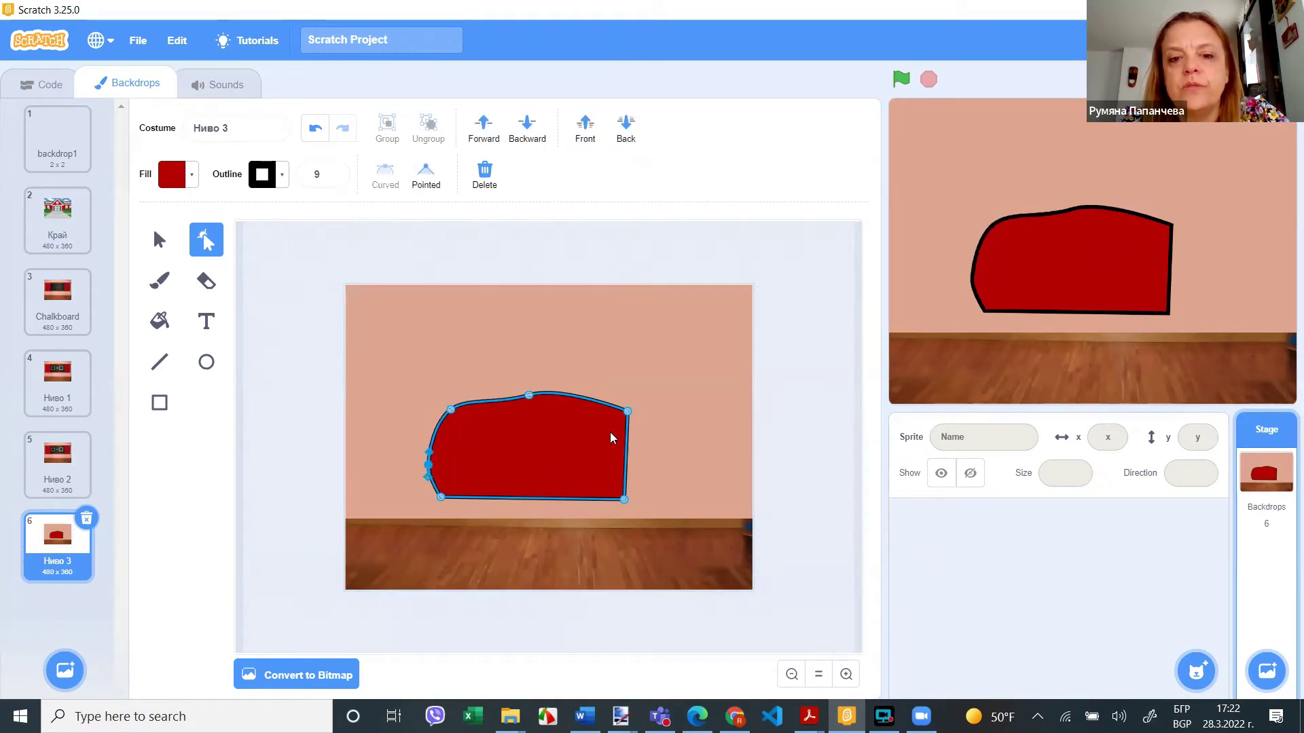
{"action": "left_click_drag", "start_coordinate": [628, 413], "coordinate": [621, 421]}
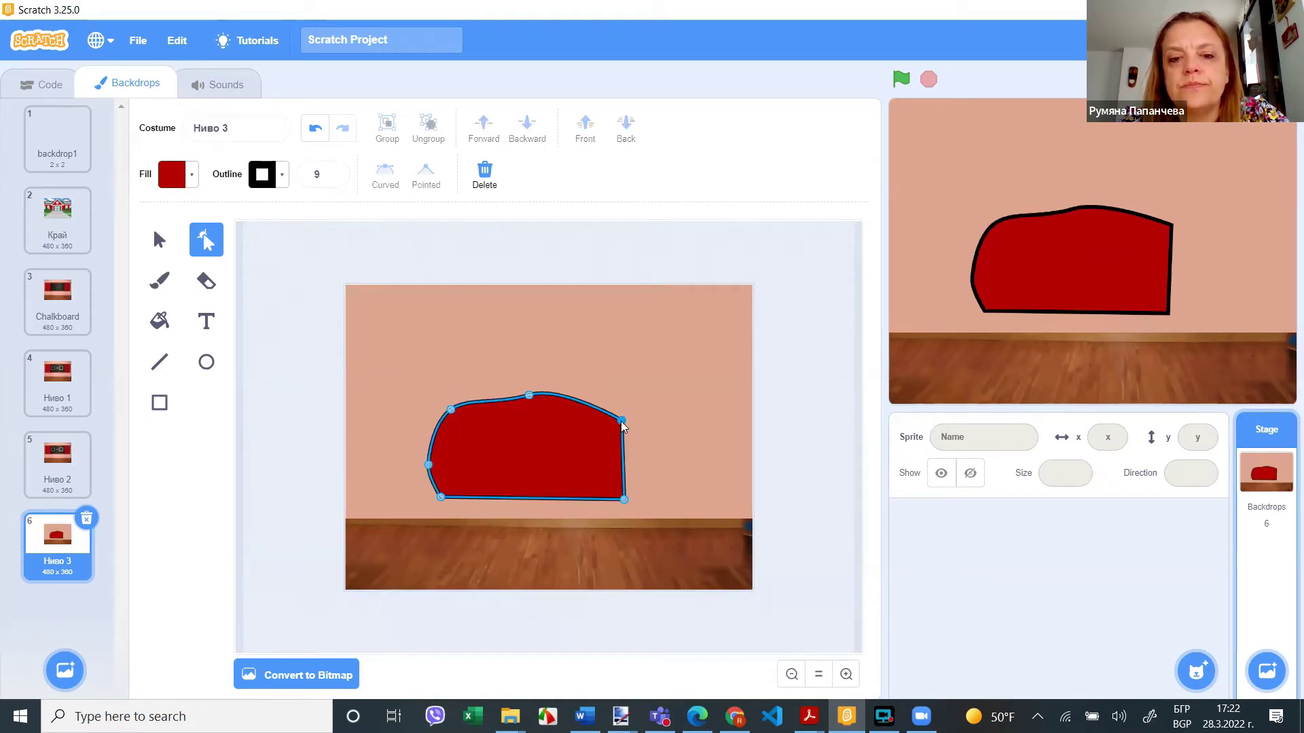
{"action": "left_click", "coordinate": [384, 175]}
{"action": "left_click_drag", "start_coordinate": [622, 421], "coordinate": [621, 430]}
{"action": "left_click", "coordinate": [683, 511]}
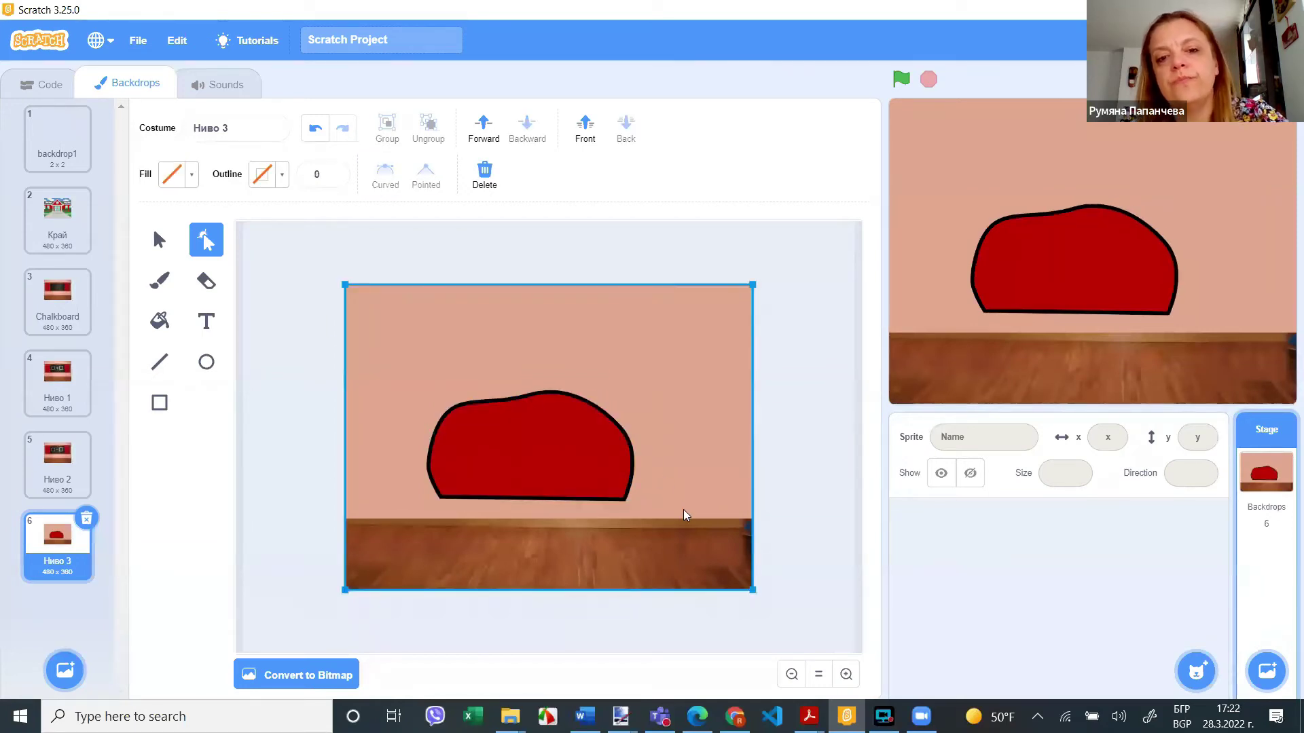
- Check the inkwell illustration in TextBook_KM4.pdf, return to Scratch and draw a small rectangle on top of the inkwell body
{"action": "key", "text": "alt+Tab"}
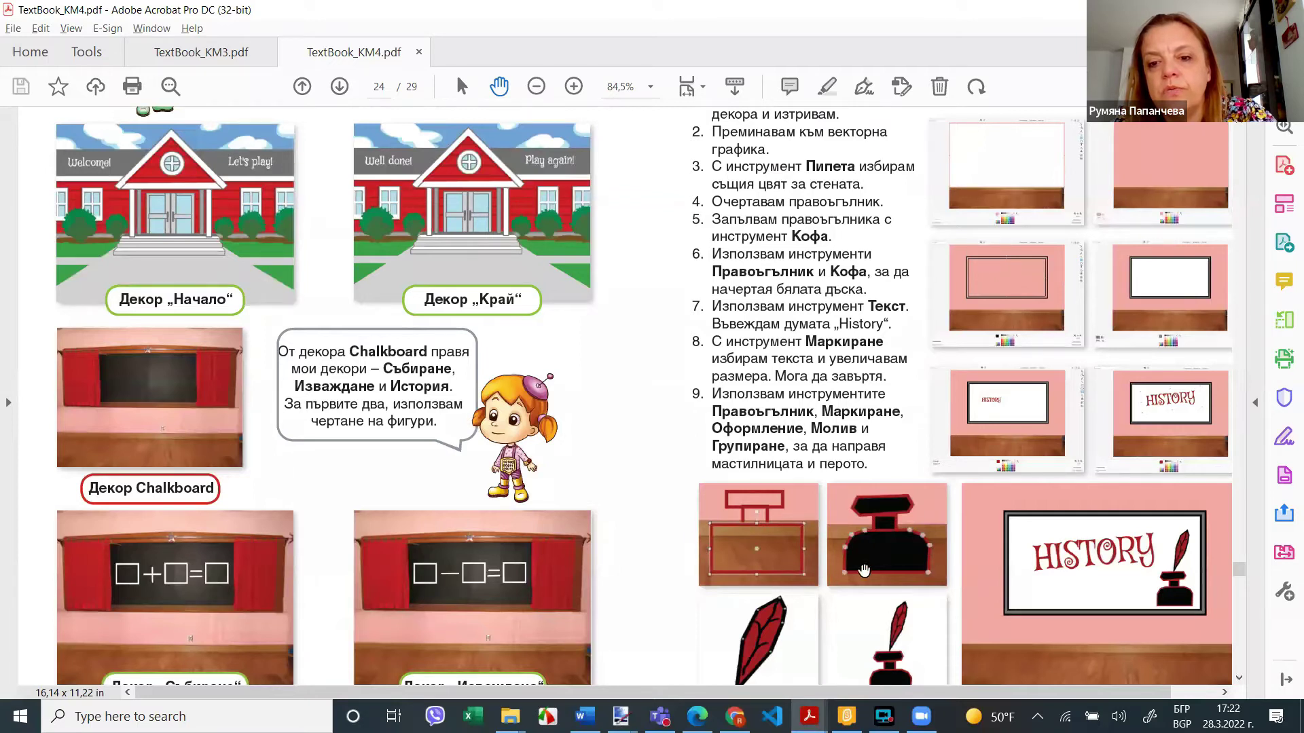
{"action": "key", "text": "alt+Tab"}
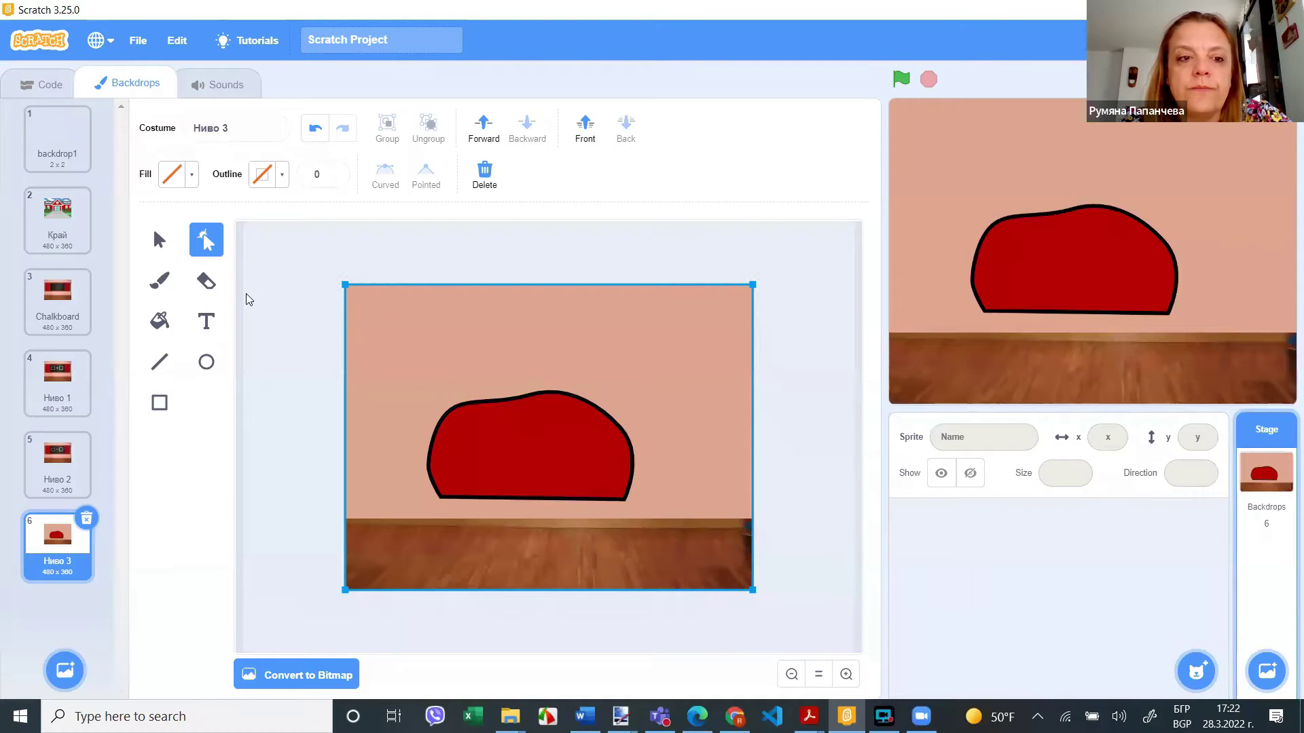
{"action": "left_click", "coordinate": [159, 402]}
{"action": "left_click_drag", "start_coordinate": [508, 364], "coordinate": [551, 407]}
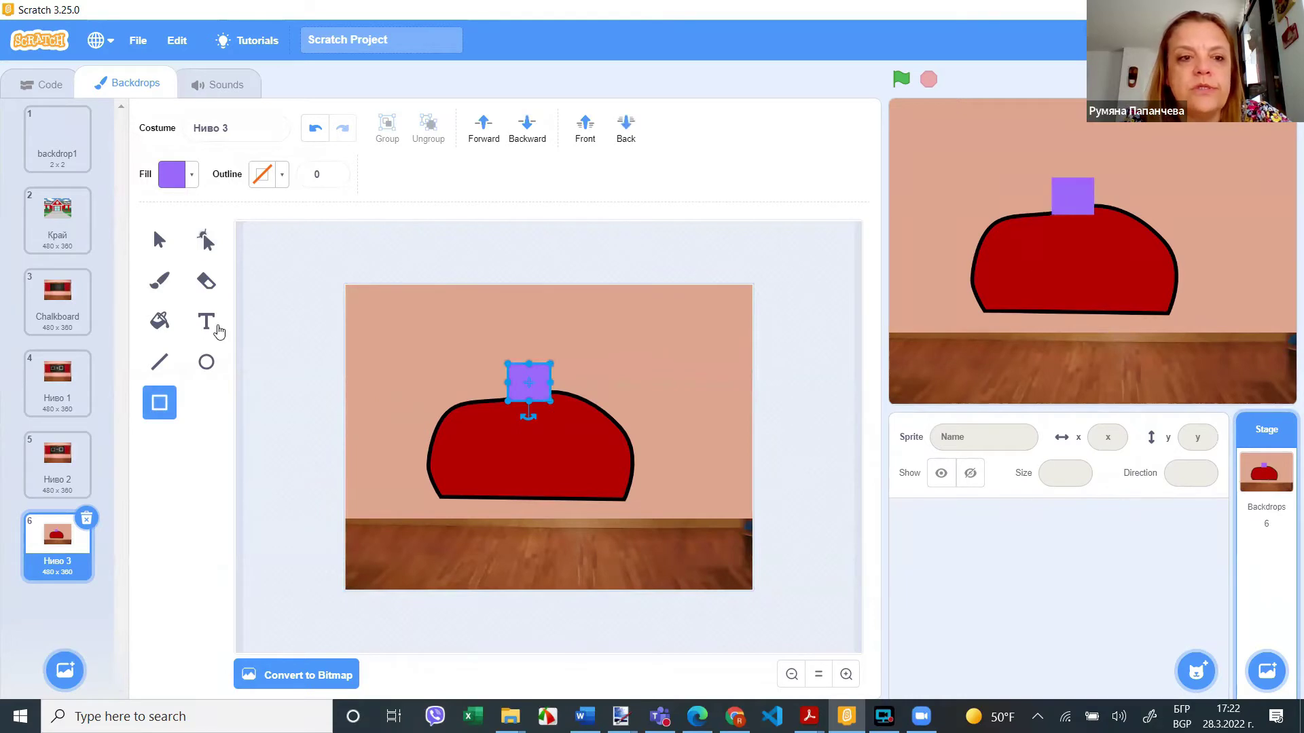
- Pick up the inkwell body's dark red fill and black outline and draw a small square beside the purple one
{"action": "left_click", "coordinate": [160, 239]}
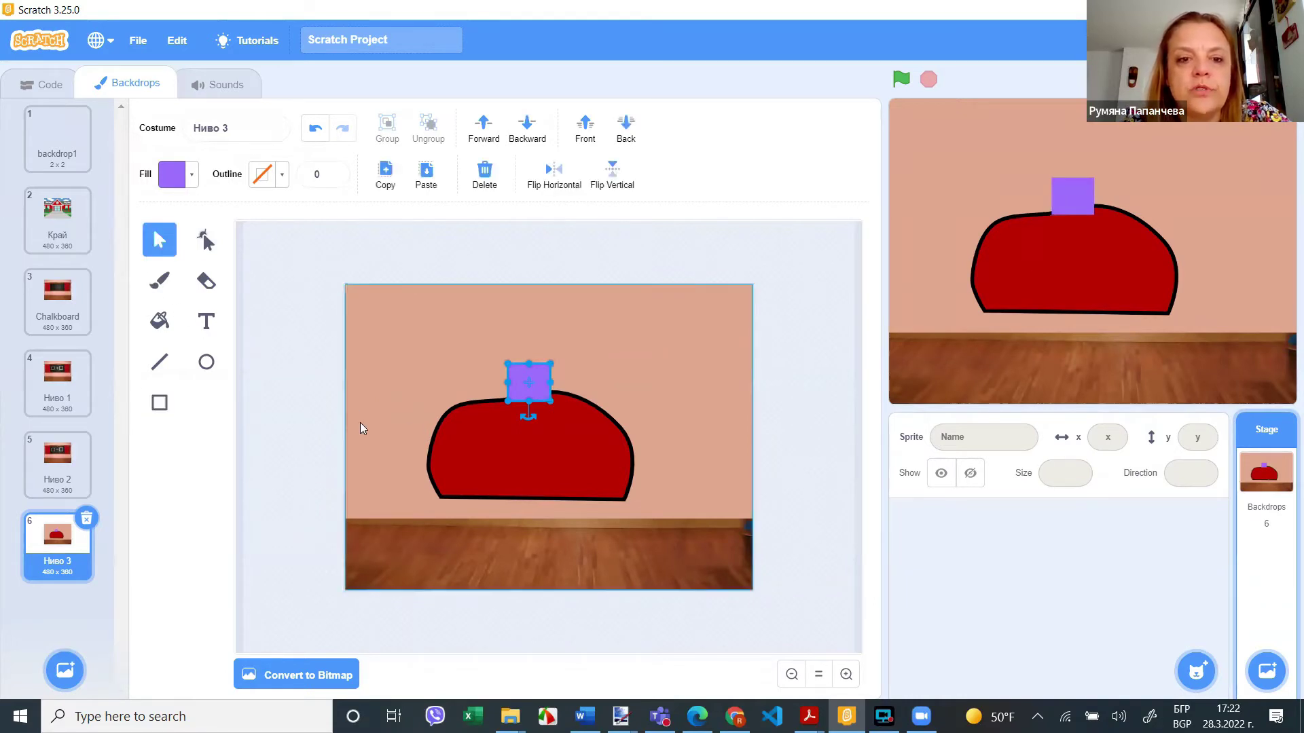
{"action": "left_click", "coordinate": [483, 447]}
{"action": "left_click", "coordinate": [160, 403]}
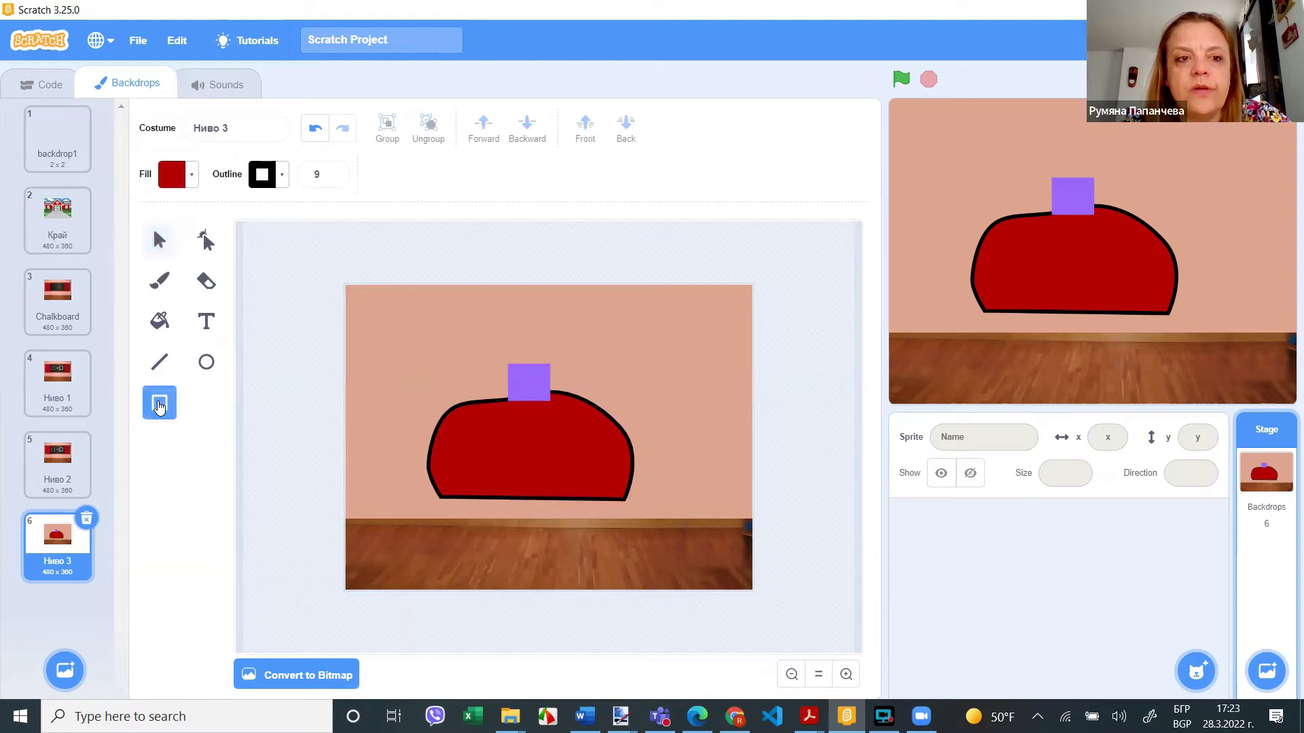
{"action": "left_click_drag", "start_coordinate": [570, 370], "coordinate": [611, 412]}
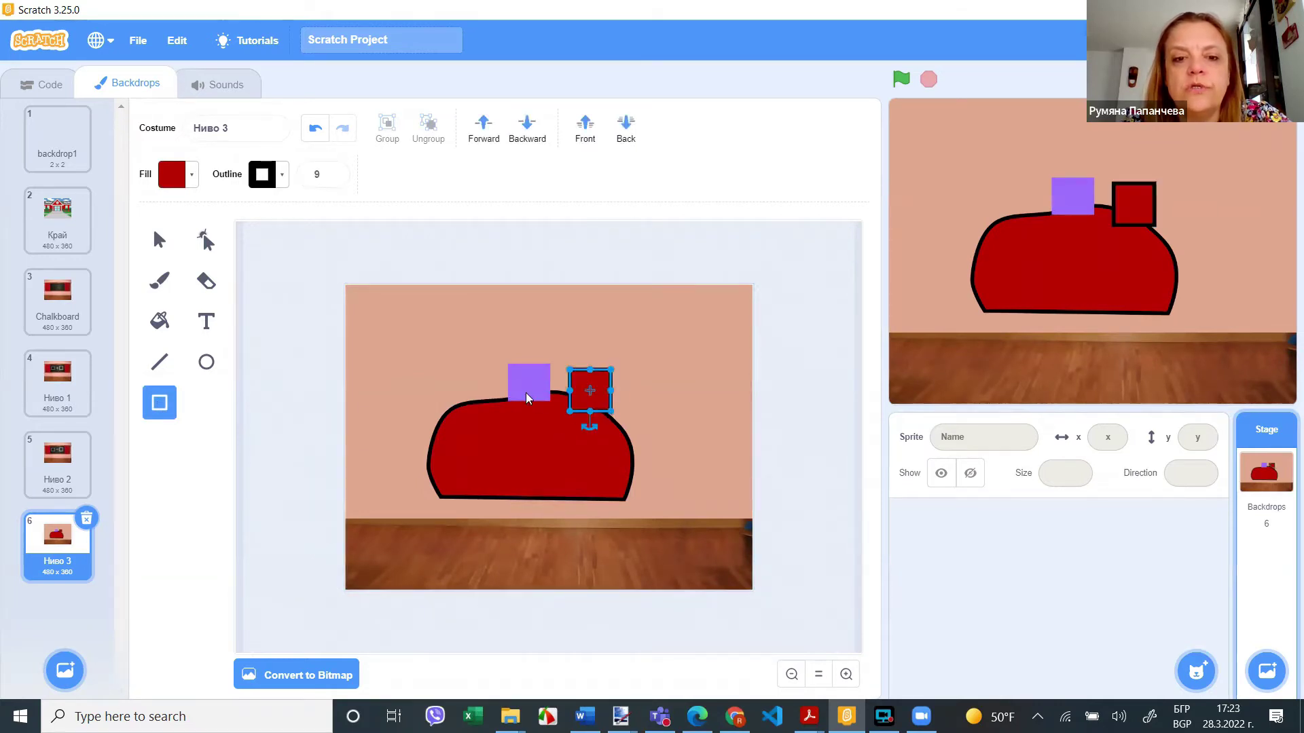
- Delete the purple rectangle and place the red square, narrowed into a neck, on top of the inkwell body
{"action": "left_click", "coordinate": [527, 397]}
{"action": "key", "text": "s"}
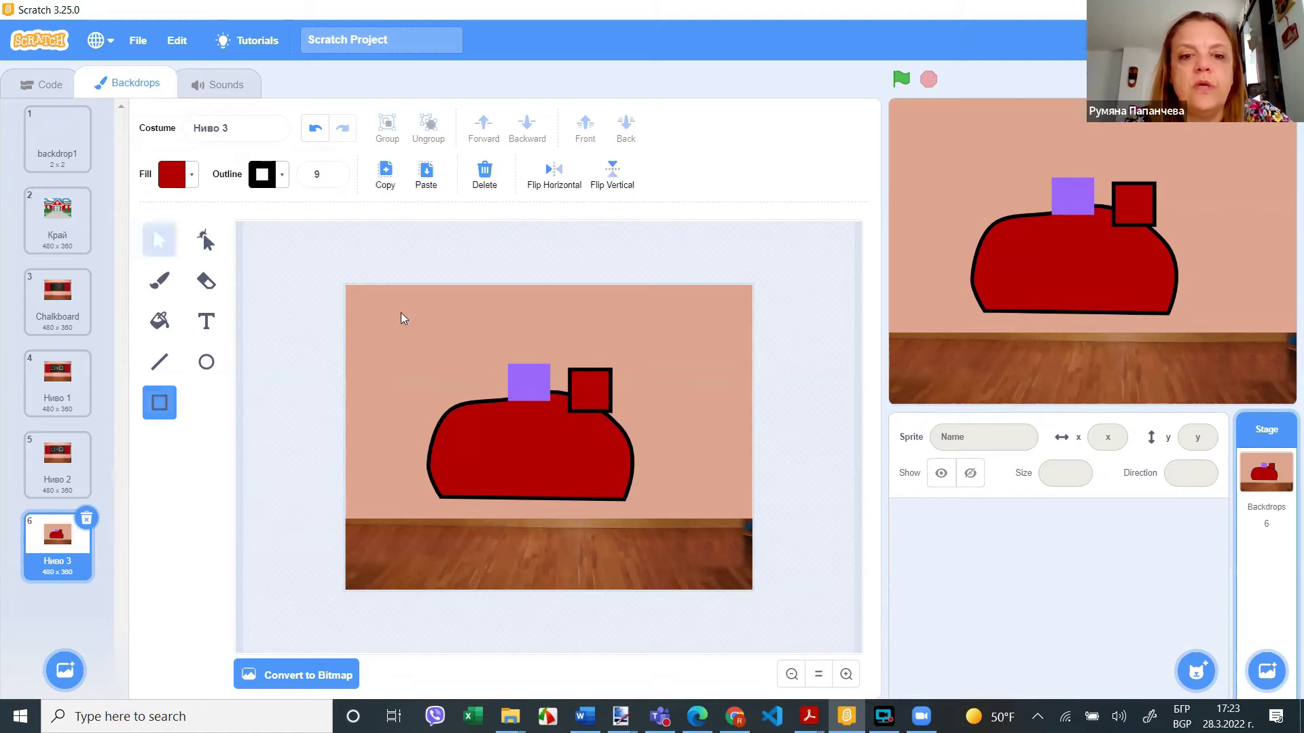
{"action": "left_click", "coordinate": [534, 394]}
{"action": "key", "text": "Delete"}
{"action": "left_click_drag", "start_coordinate": [577, 402], "coordinate": [527, 390]}
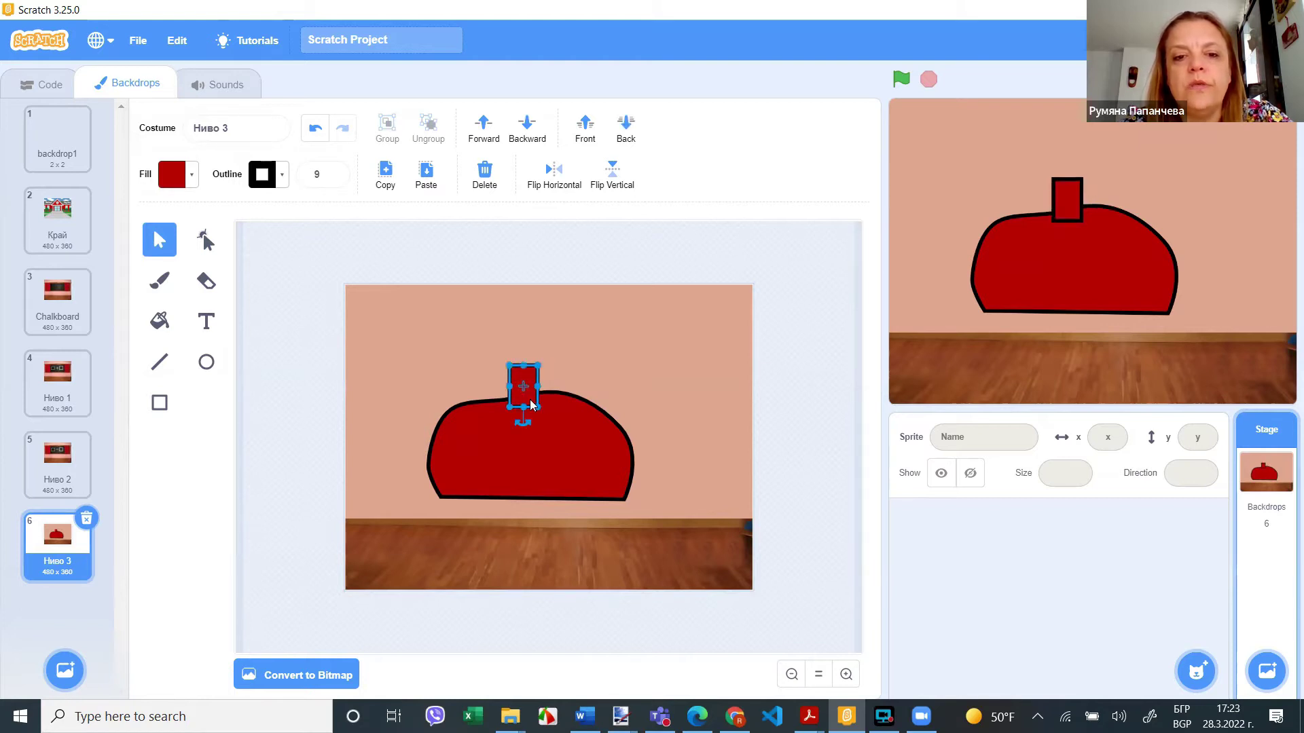
- Duplicate the neck rectangle and form the copy into a wide, flat cap above the neck
{"action": "left_click", "coordinate": [384, 174]}
{"action": "left_click", "coordinate": [427, 175]}
{"action": "mouse_move", "coordinate": [551, 387]}
{"action": "left_mouse_down"}
{"action": "mouse_move", "coordinate": [594, 355]}
{"action": "mouse_move", "coordinate": [691, 351]}
{"action": "mouse_move", "coordinate": [633, 339]}
{"action": "mouse_move", "coordinate": [548, 368]}
{"action": "left_mouse_up"}
{"action": "left_click", "coordinate": [649, 413]}
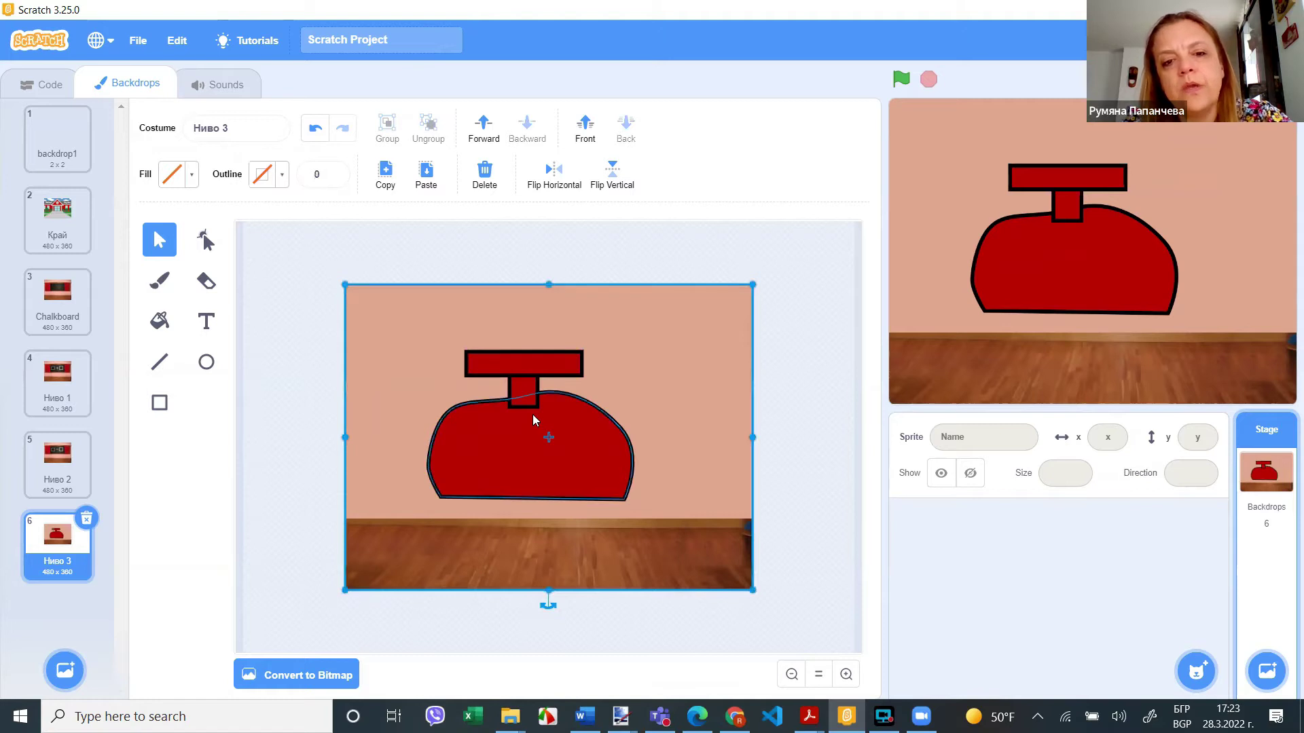
- Bring the inkwell body in front of the neck and deselect it
{"action": "left_click", "coordinate": [557, 429]}
{"action": "left_click", "coordinate": [584, 129]}
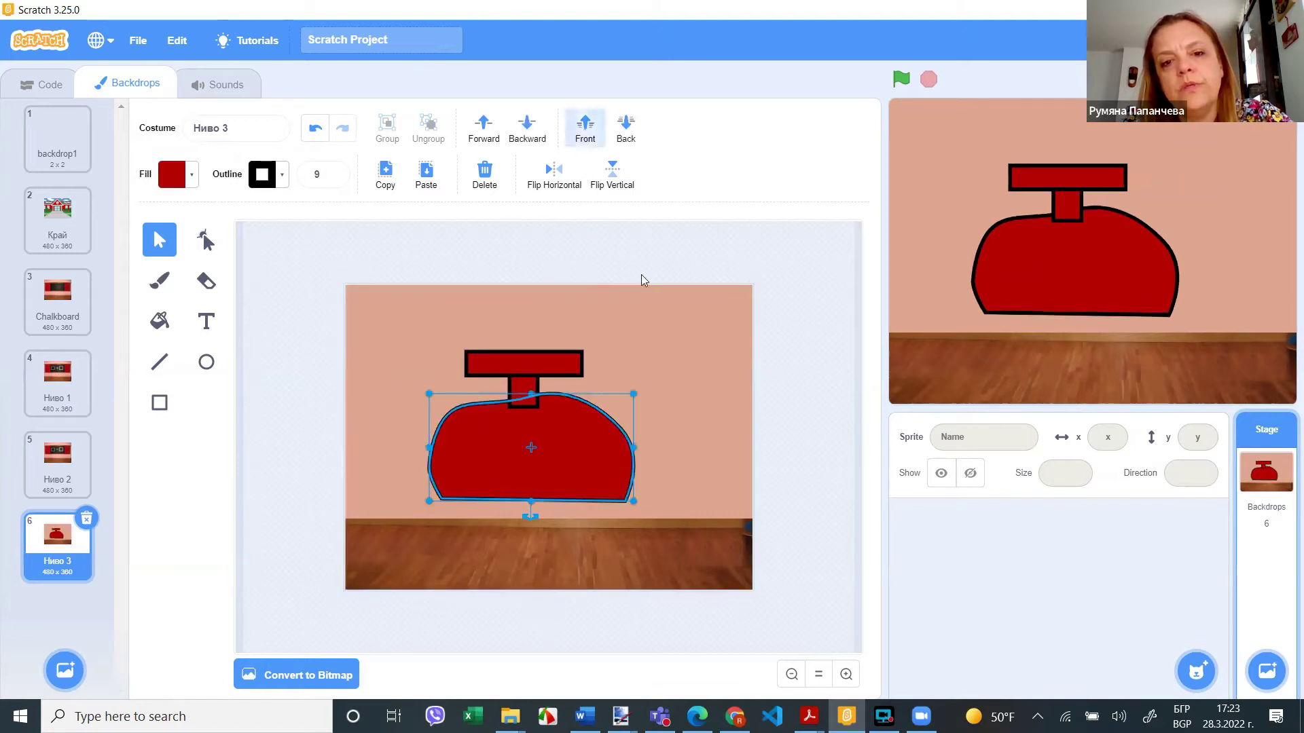
{"action": "left_click", "coordinate": [640, 274]}
{"action": "left_click_drag", "start_coordinate": [718, 386], "coordinate": [716, 385]}
{"action": "left_click", "coordinate": [783, 383]}
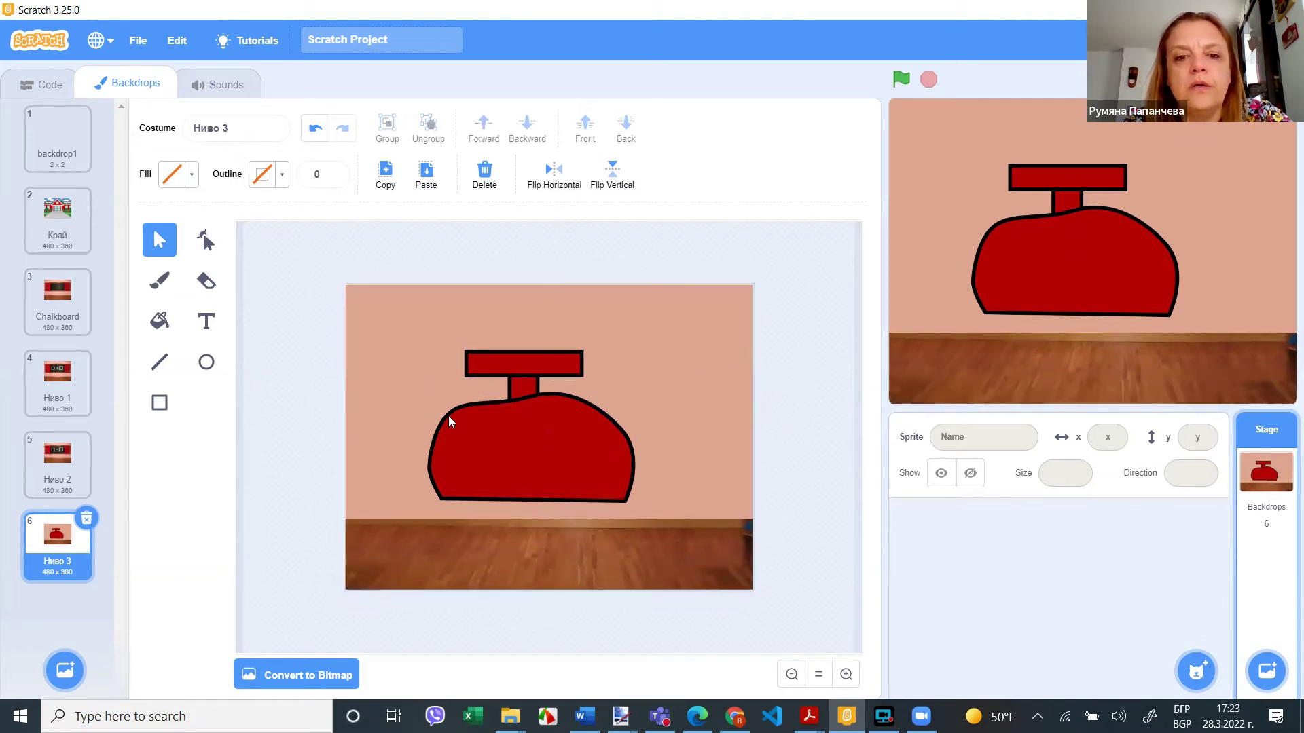
- Group the inkwell's body, neck and cap without the background, then shrink the group into the lower-right area of the wall
{"action": "key", "text": "ctrl+a"}
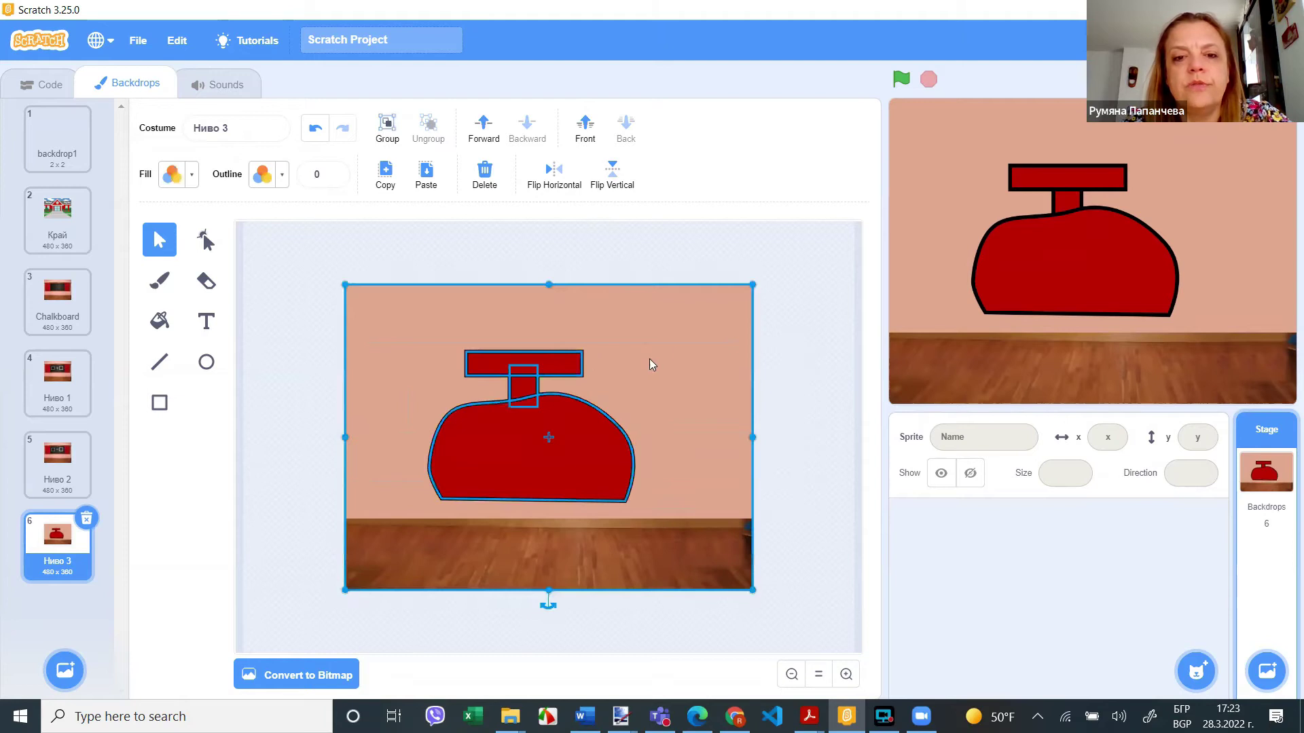
{"action": "left_click", "coordinate": [685, 349], "text": "shift"}
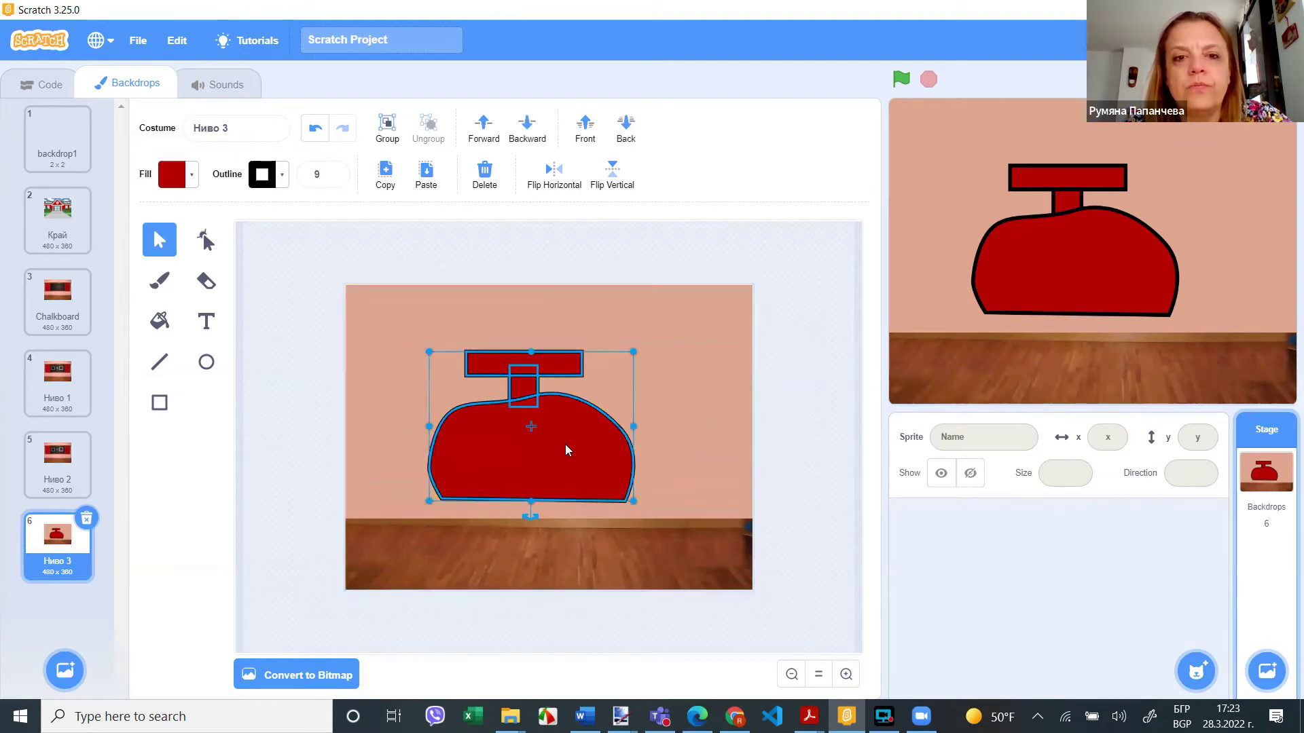
{"action": "left_click", "coordinate": [387, 127]}
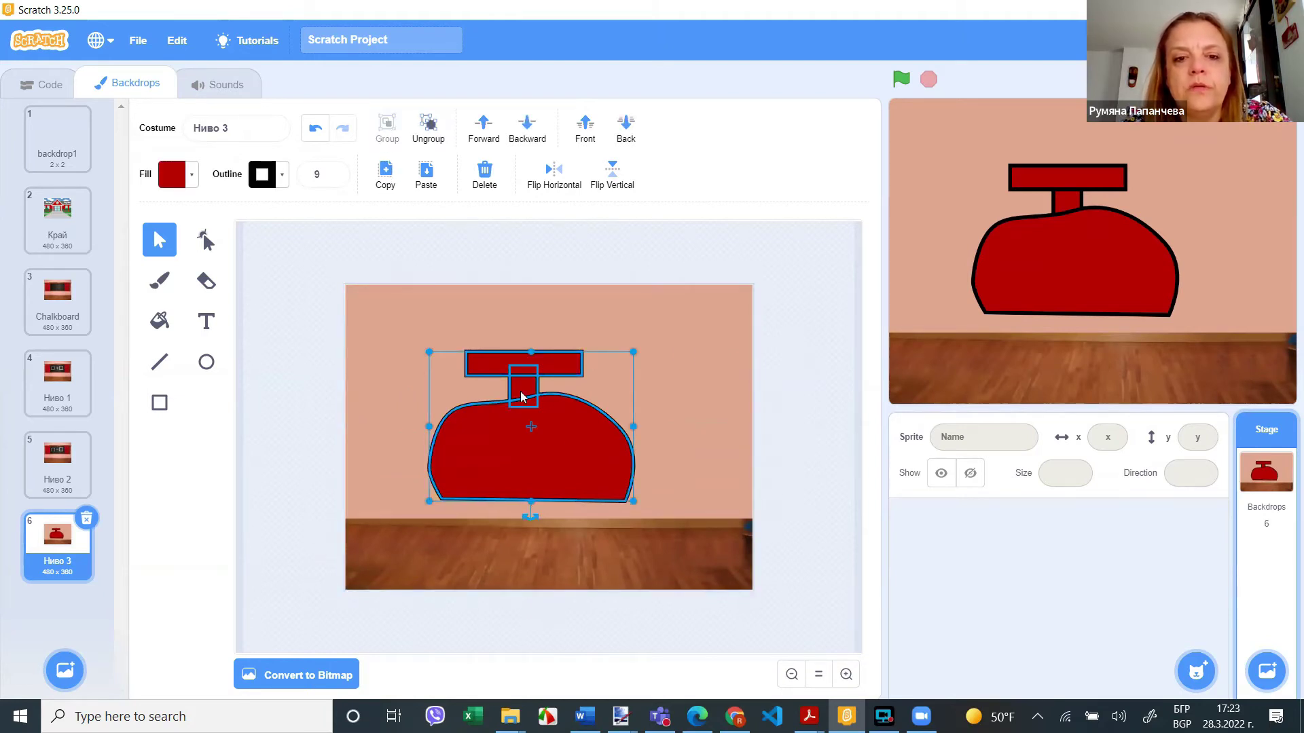
{"action": "left_click_drag", "start_coordinate": [426, 351], "coordinate": [659, 462]}
{"action": "left_click", "coordinate": [798, 475]}
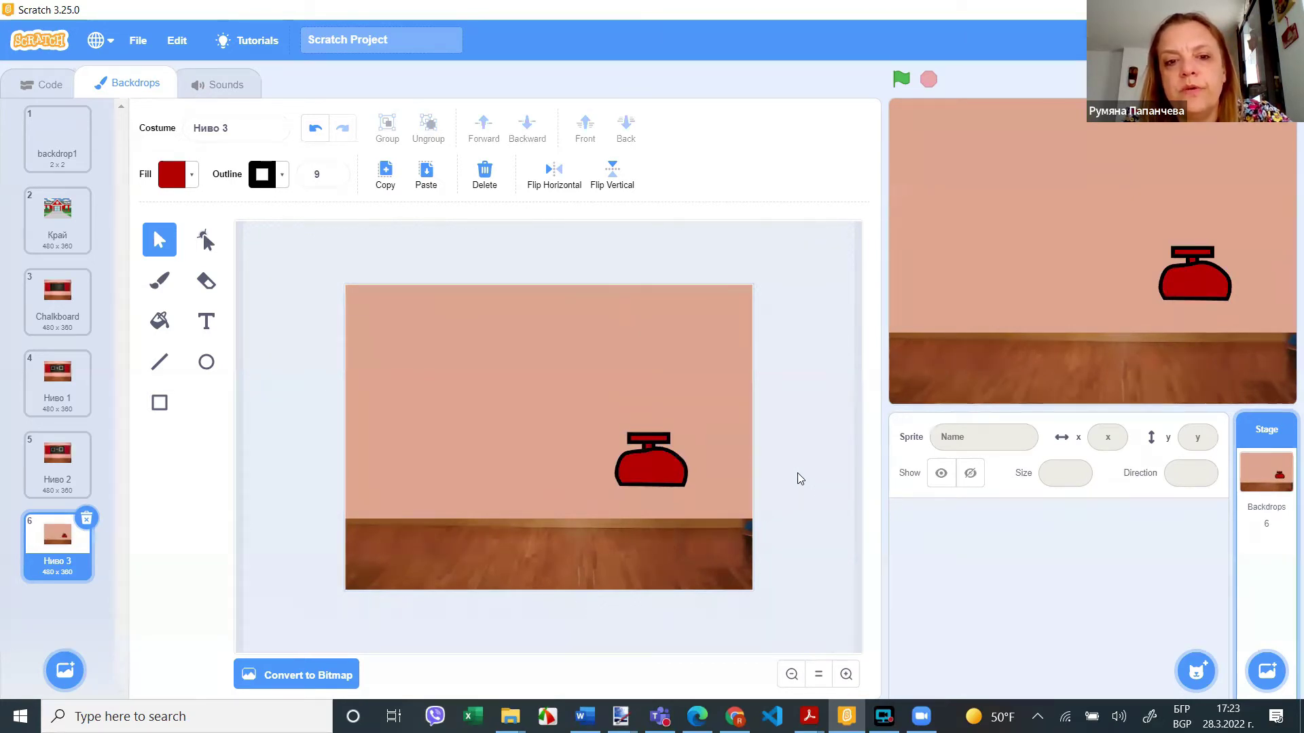
- Draw a large rectangle across the wall for the whiteboard, set its fill saturation to 0, and enlarge it slightly
{"action": "left_click", "coordinate": [159, 402]}
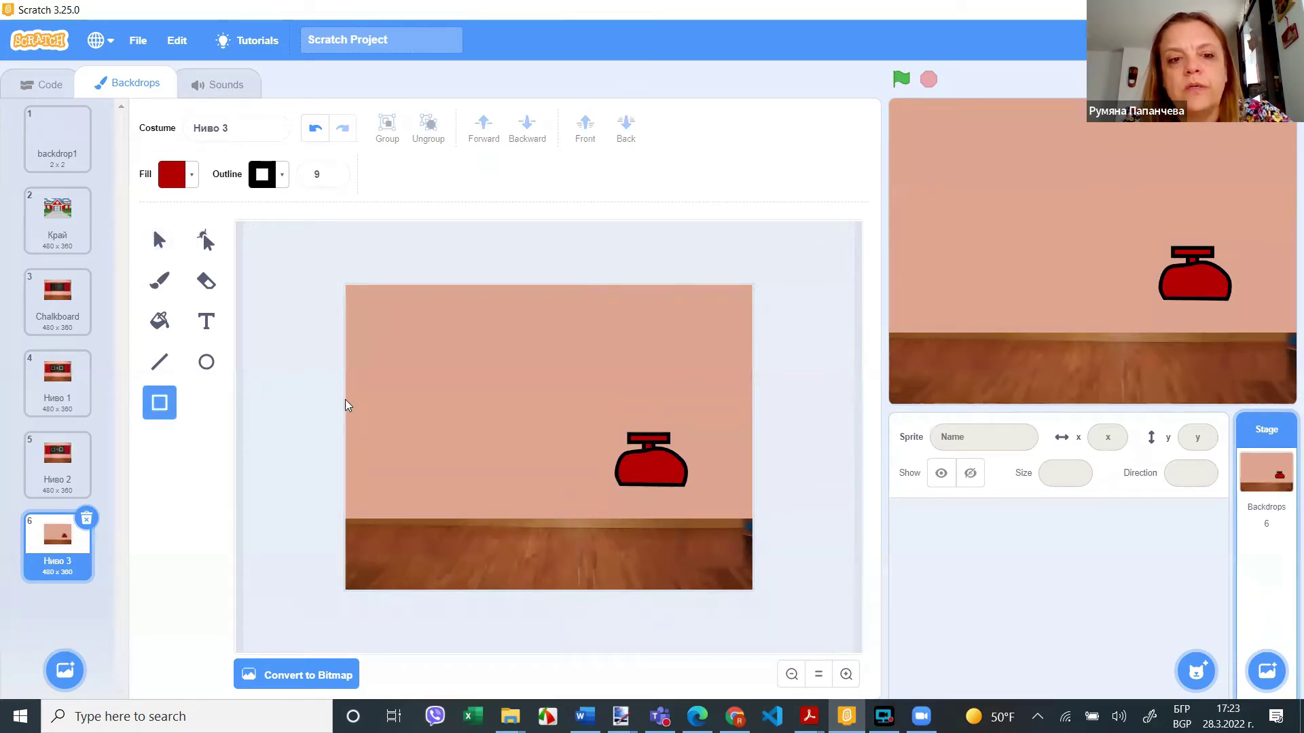
{"action": "left_click_drag", "start_coordinate": [384, 327], "coordinate": [717, 493]}
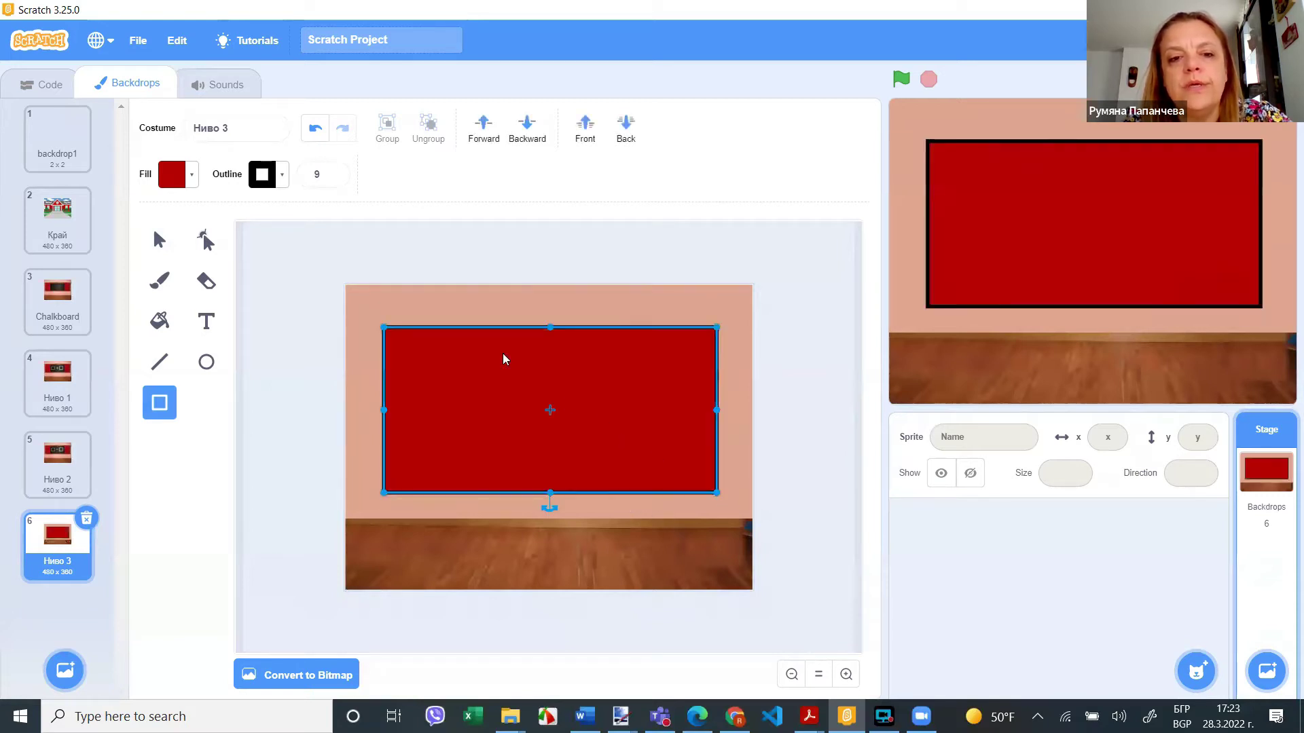
{"action": "left_click", "coordinate": [191, 175]}
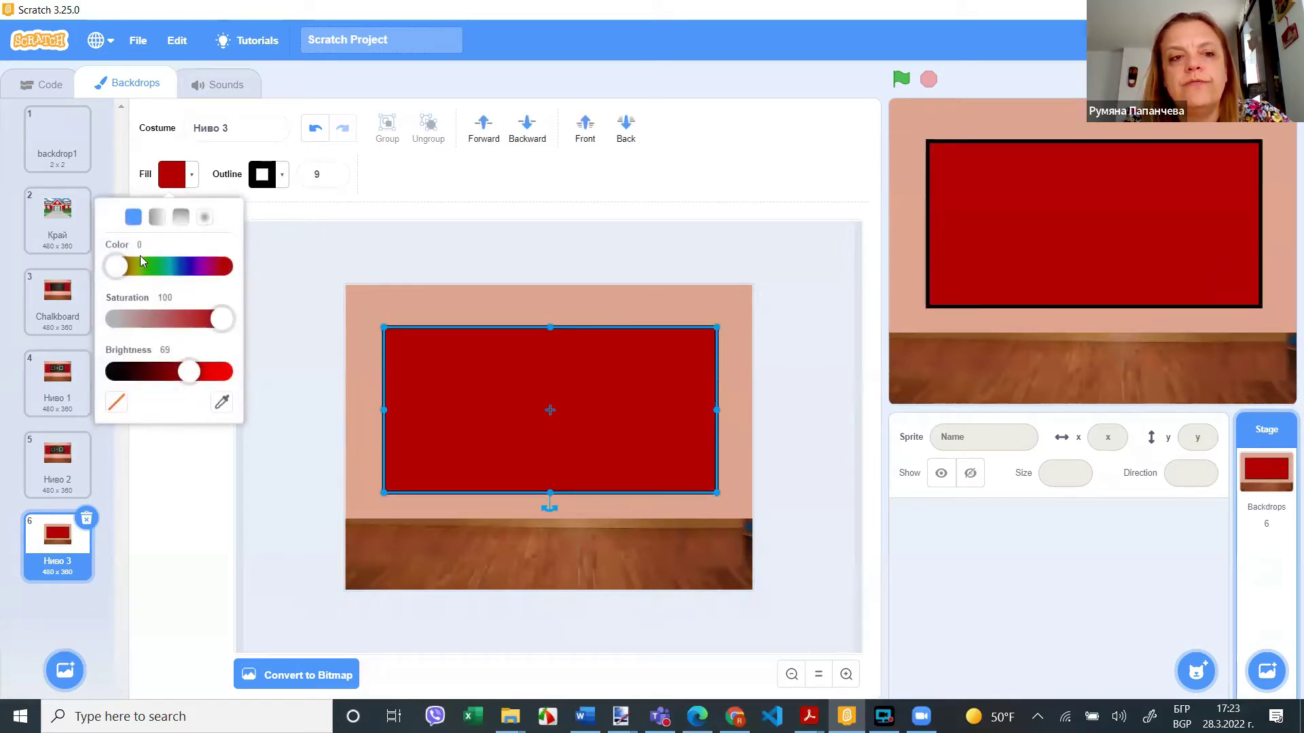
{"action": "left_click_drag", "start_coordinate": [220, 320], "coordinate": [82, 316]}
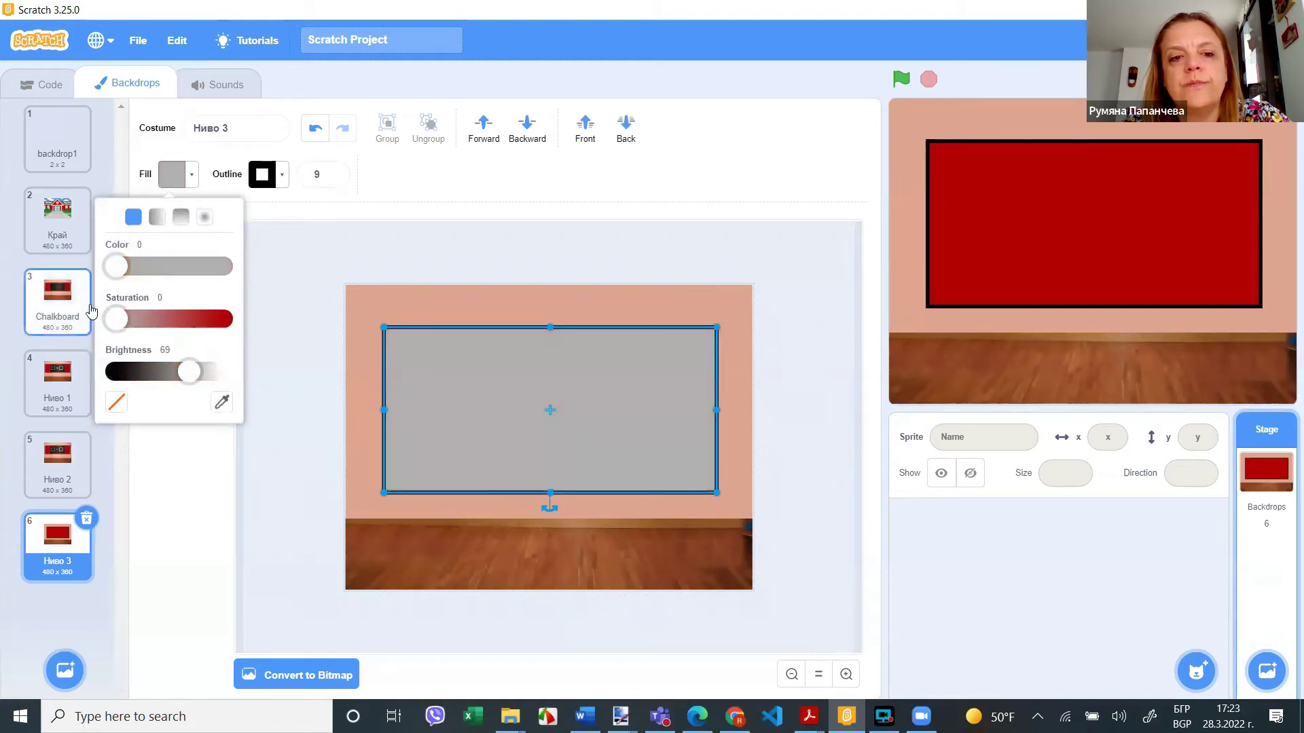
{"action": "left_click", "coordinate": [413, 366]}
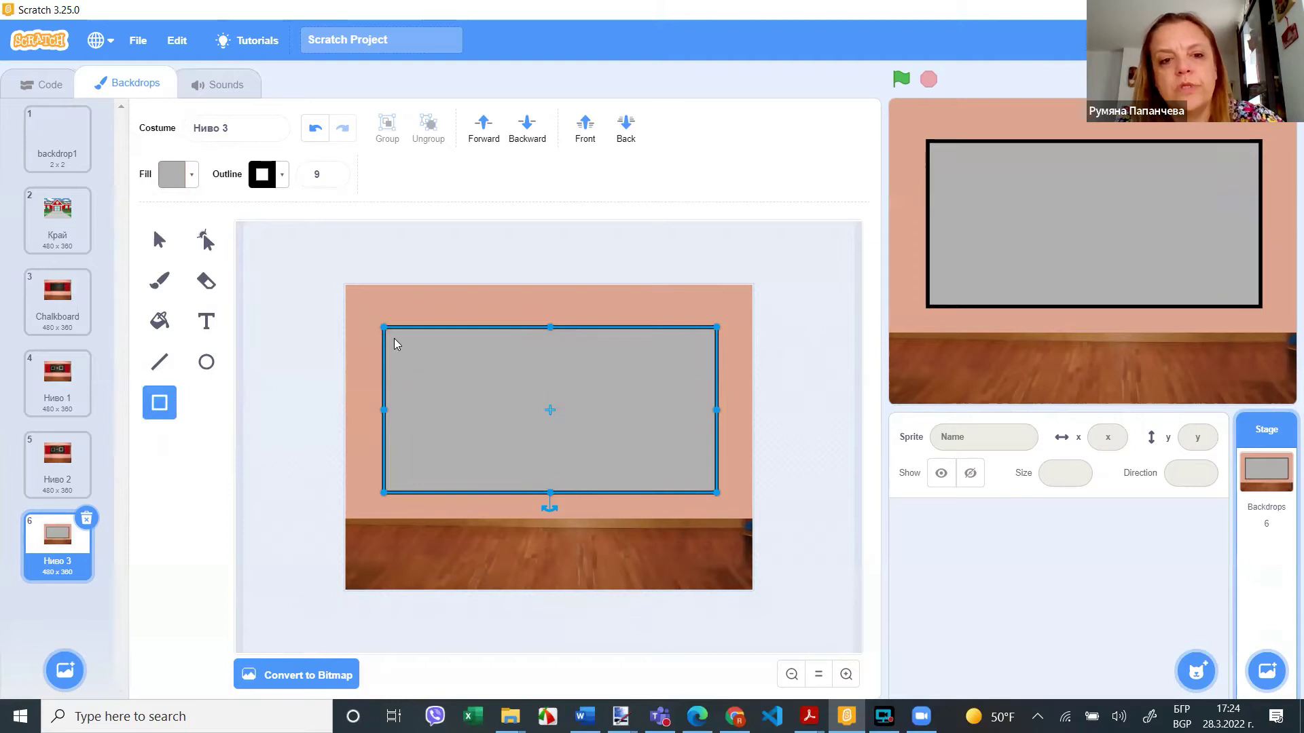
{"action": "mouse_move", "coordinate": [382, 326]}
{"action": "left_mouse_down"}
{"action": "mouse_move", "coordinate": [410, 340]}
{"action": "mouse_move", "coordinate": [381, 326]}
{"action": "left_mouse_up"}
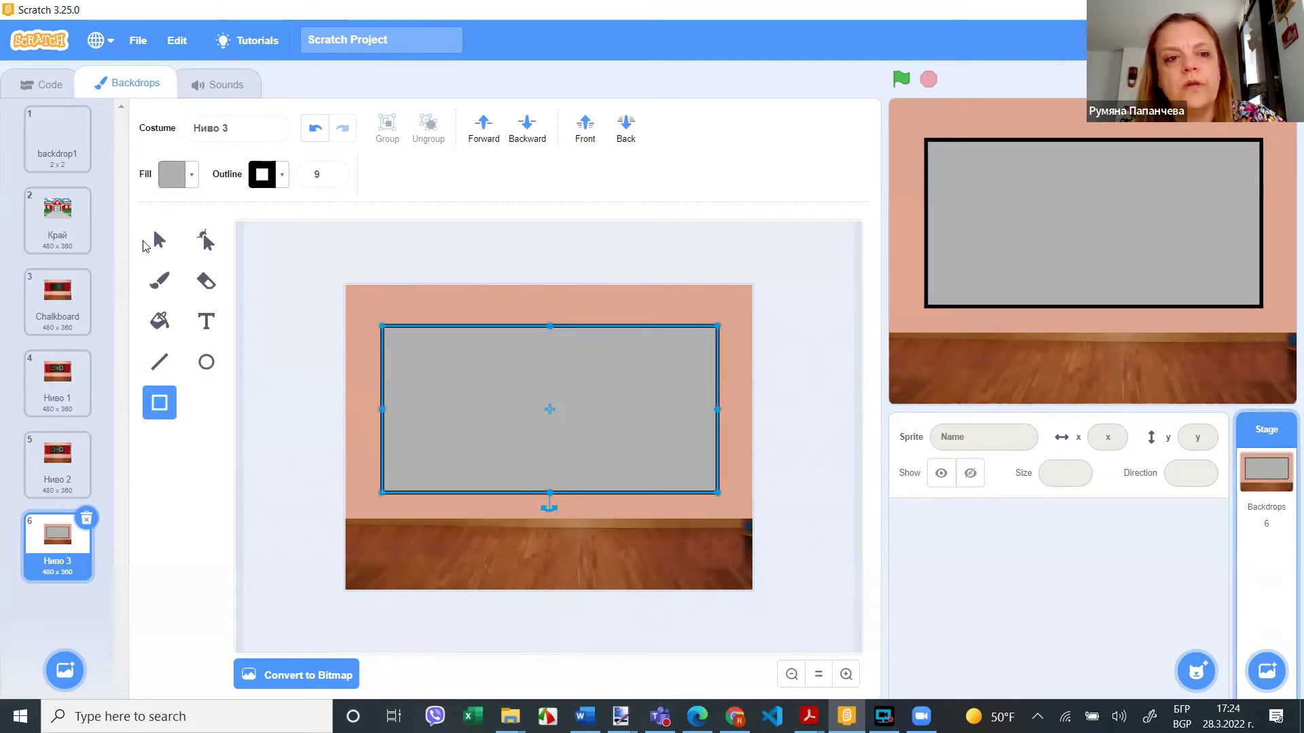
- Duplicate the whiteboard rectangle, shrink the copy slightly and centre it inside the original as an inner frame
{"action": "key", "text": "ctrl+a"}
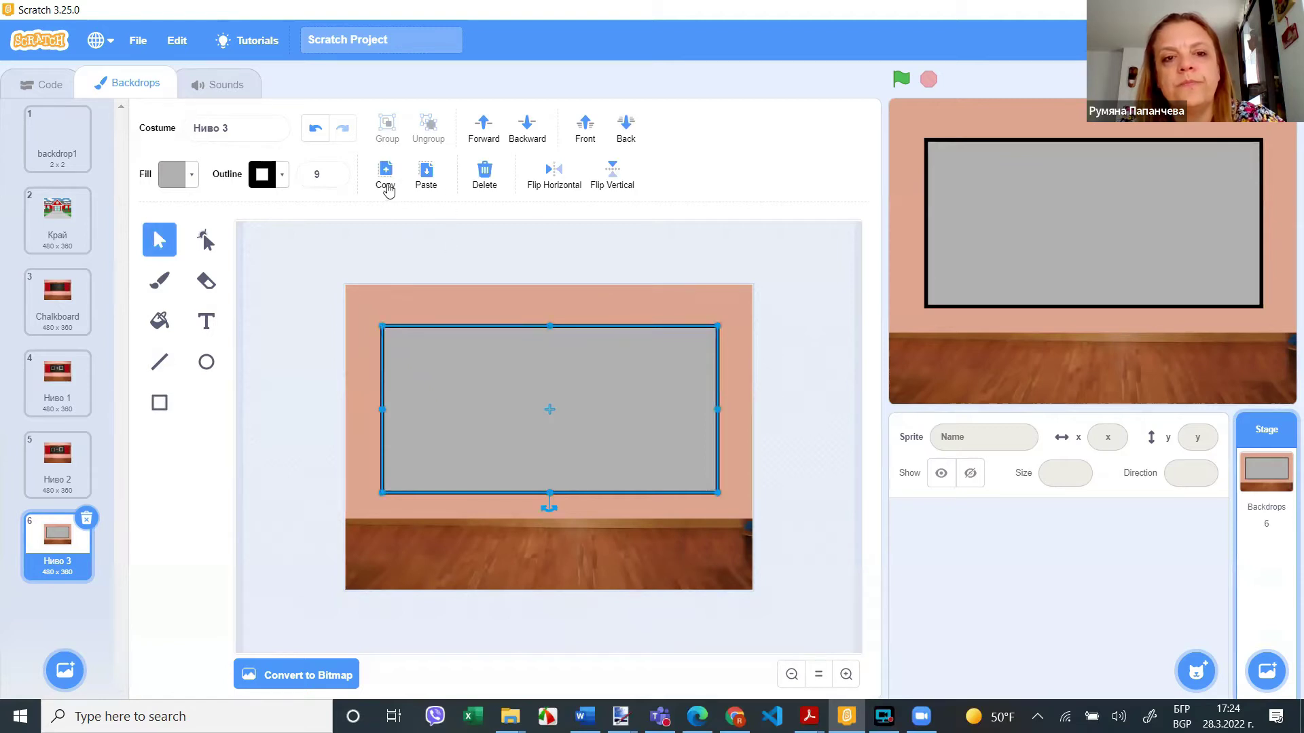
{"action": "left_click", "coordinate": [425, 178]}
{"action": "left_click_drag", "start_coordinate": [393, 330], "coordinate": [435, 362]}
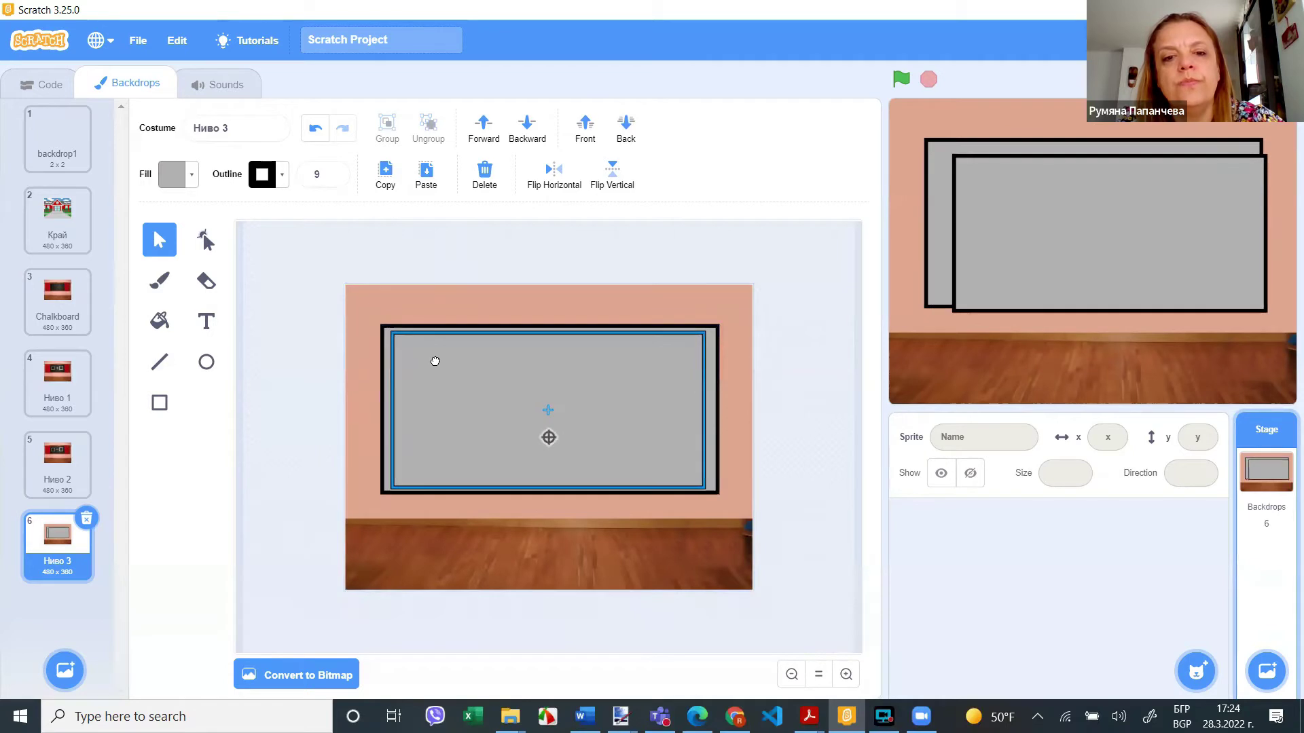
{"action": "left_click_drag", "start_coordinate": [548, 331], "coordinate": [561, 365]}
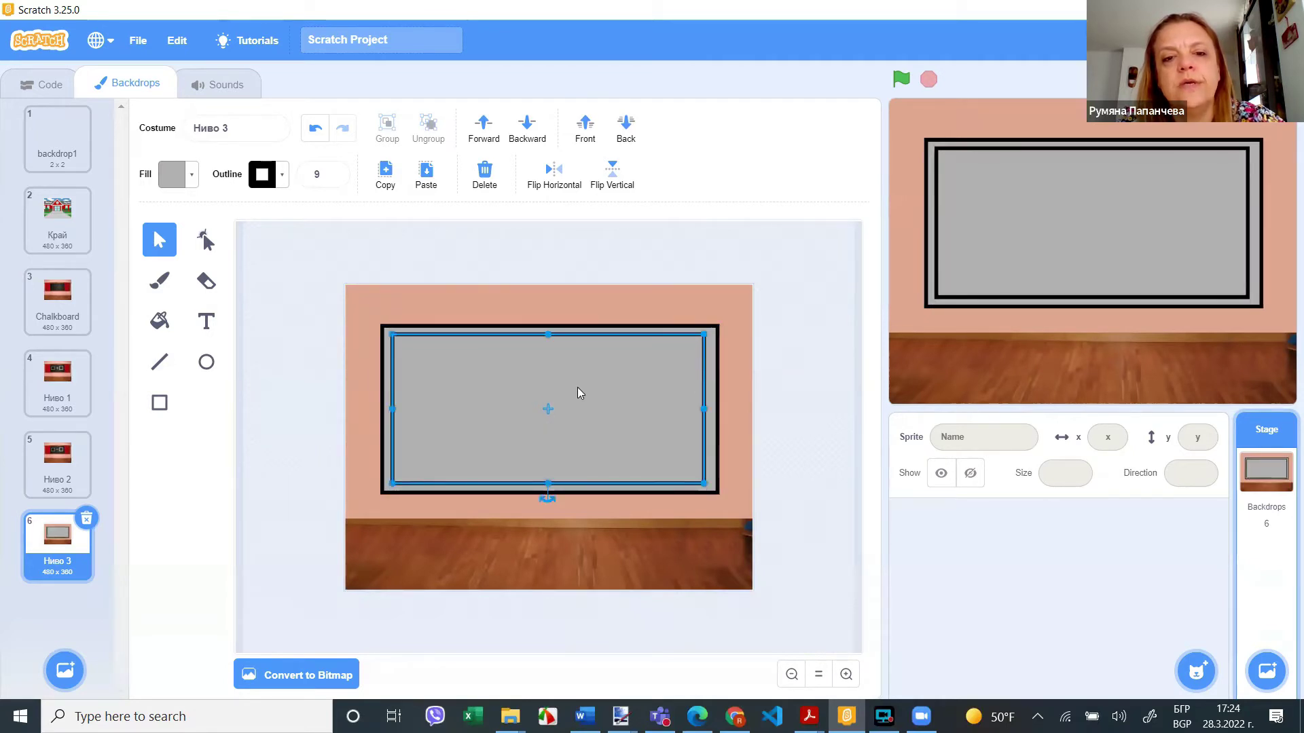
- Group the inner and outer whiteboard rectangles and send the group to the back
{"action": "left_click", "coordinate": [718, 401], "text": "shift"}
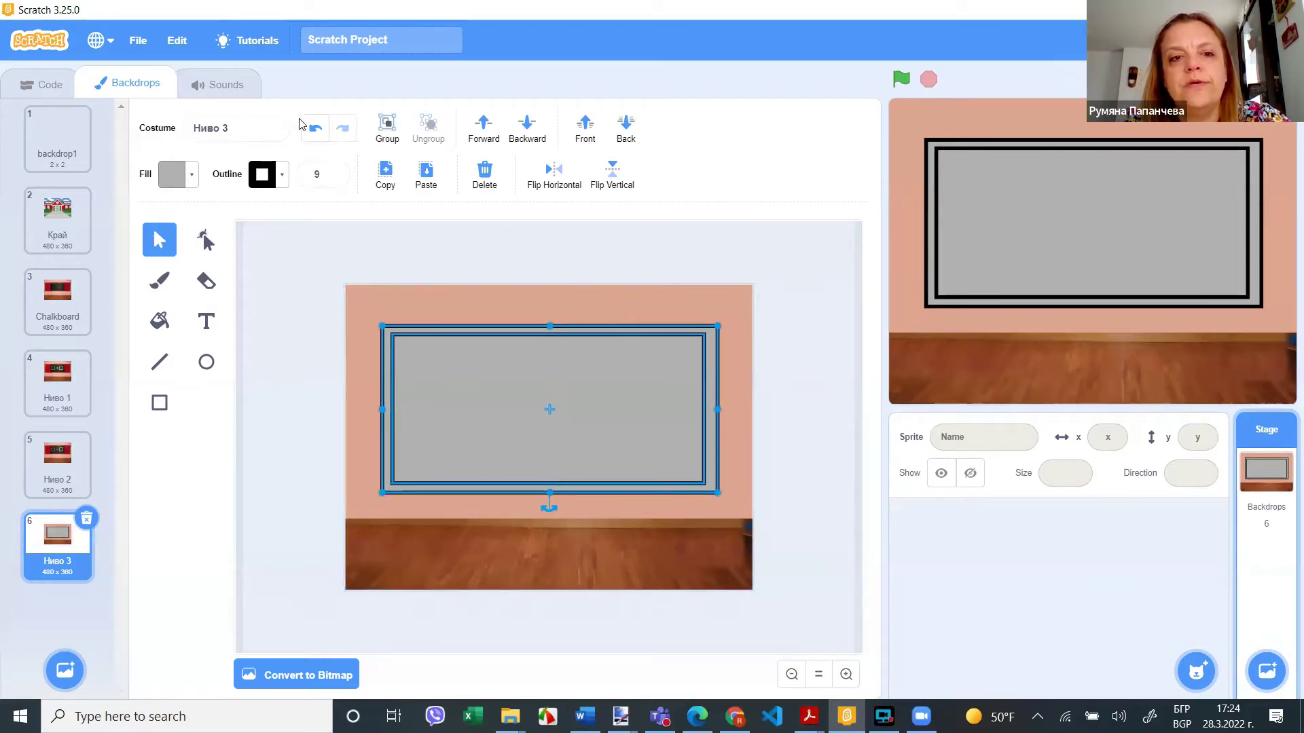
{"action": "left_click", "coordinate": [387, 129]}
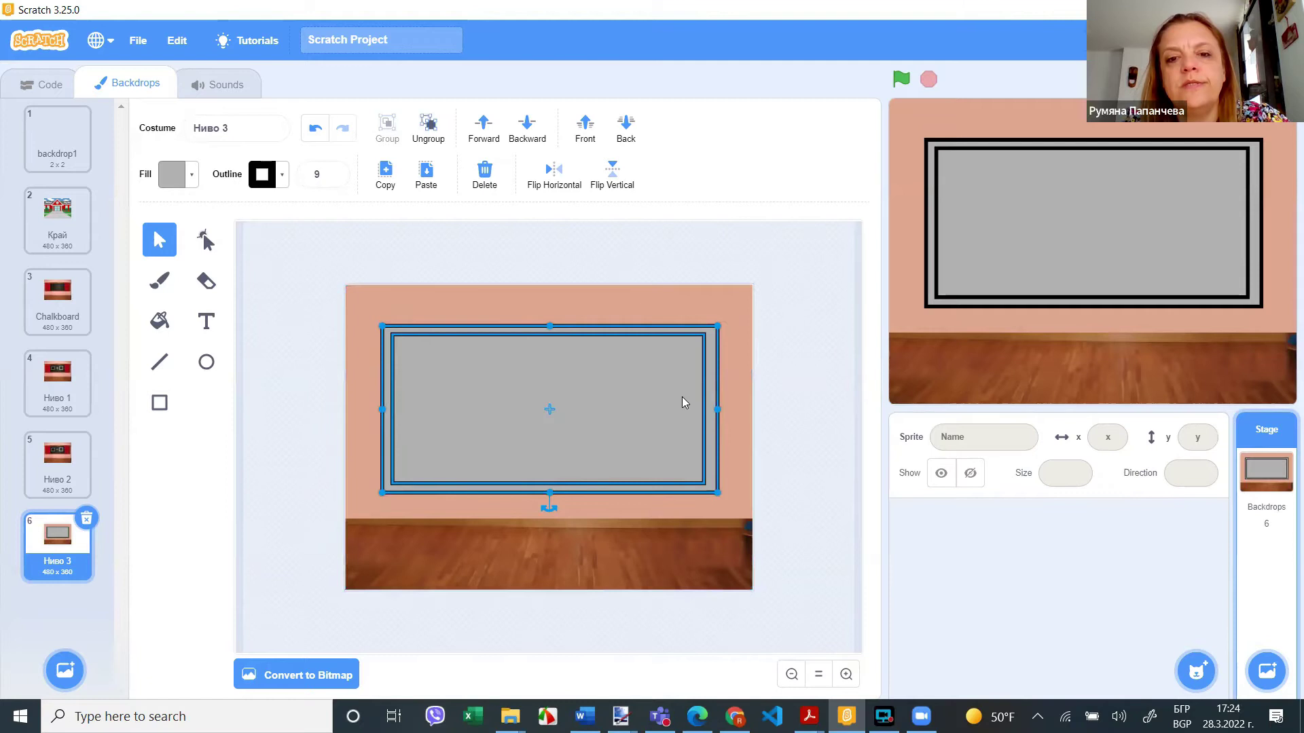
{"action": "left_click", "coordinate": [626, 134]}
- Send the wall and floor background behind the whiteboard and place the inkwell in the board's lower-right area
{"action": "left_click_drag", "start_coordinate": [647, 467], "coordinate": [626, 417]}
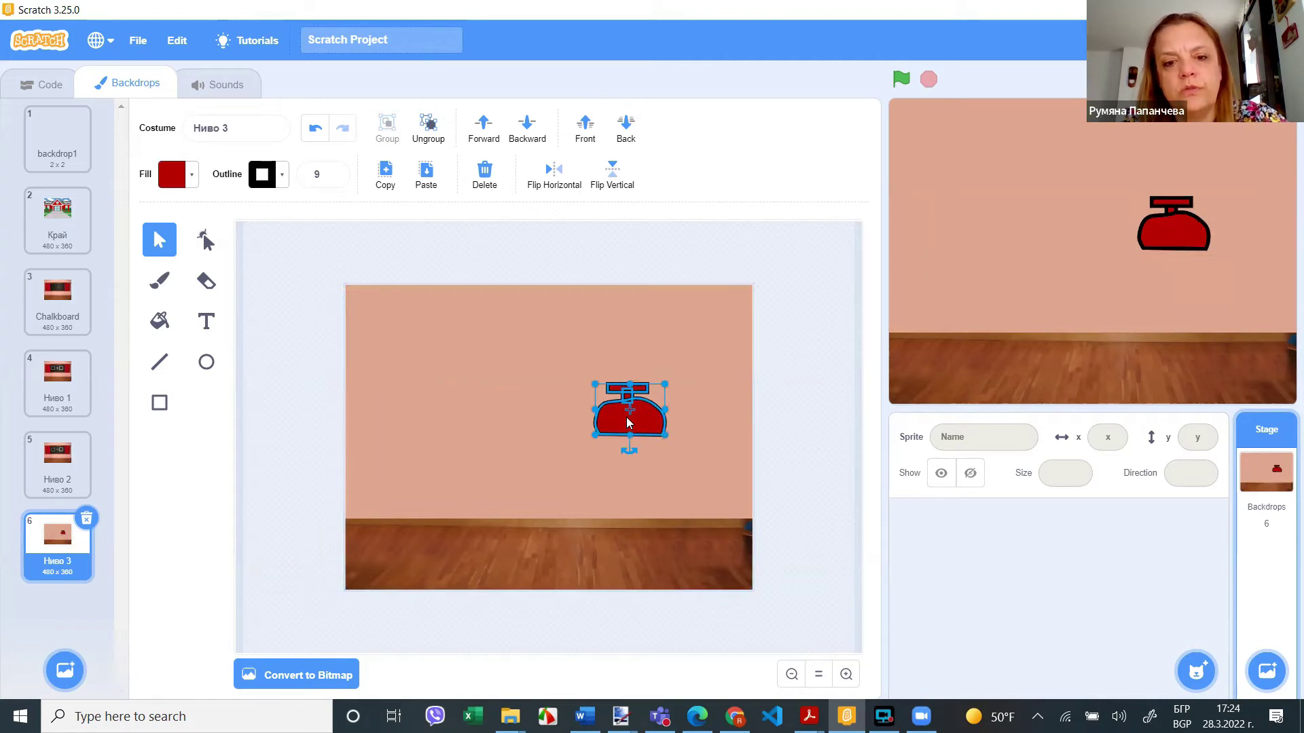
{"action": "left_click", "coordinate": [689, 474]}
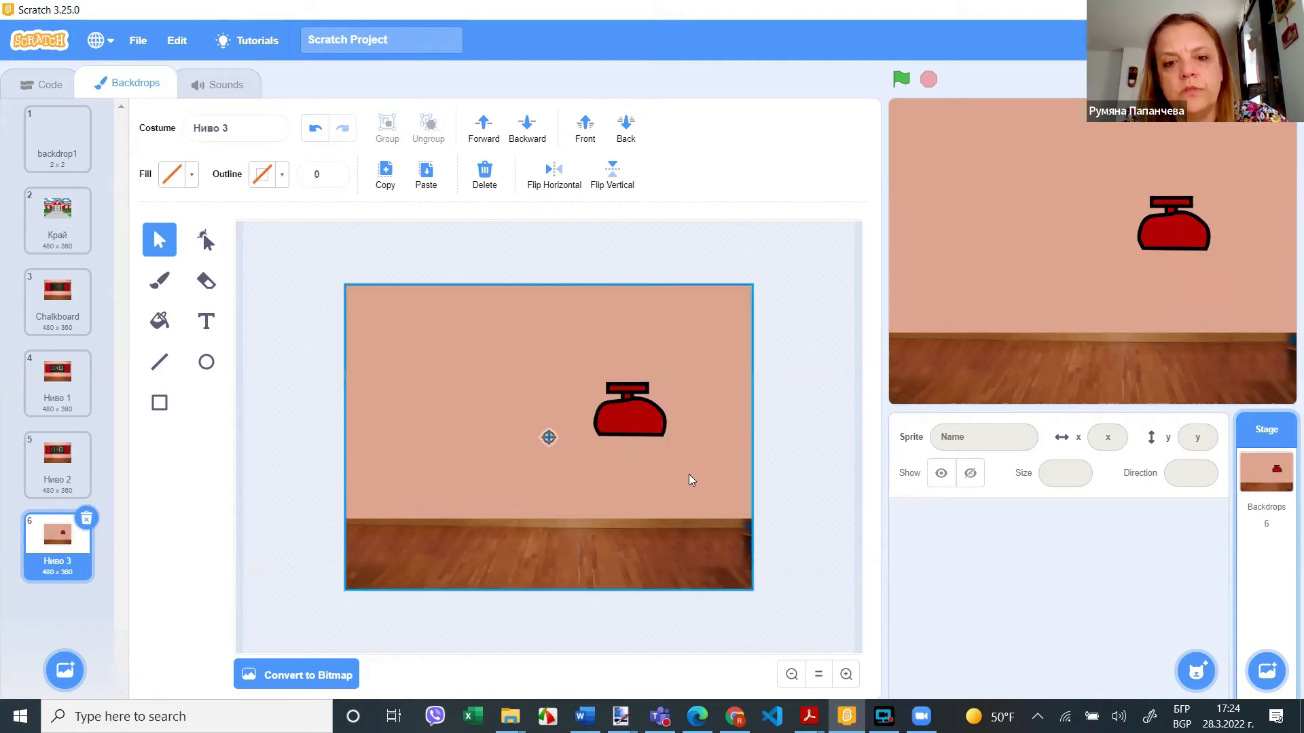
{"action": "left_click", "coordinate": [626, 136]}
{"action": "left_click", "coordinate": [781, 353]}
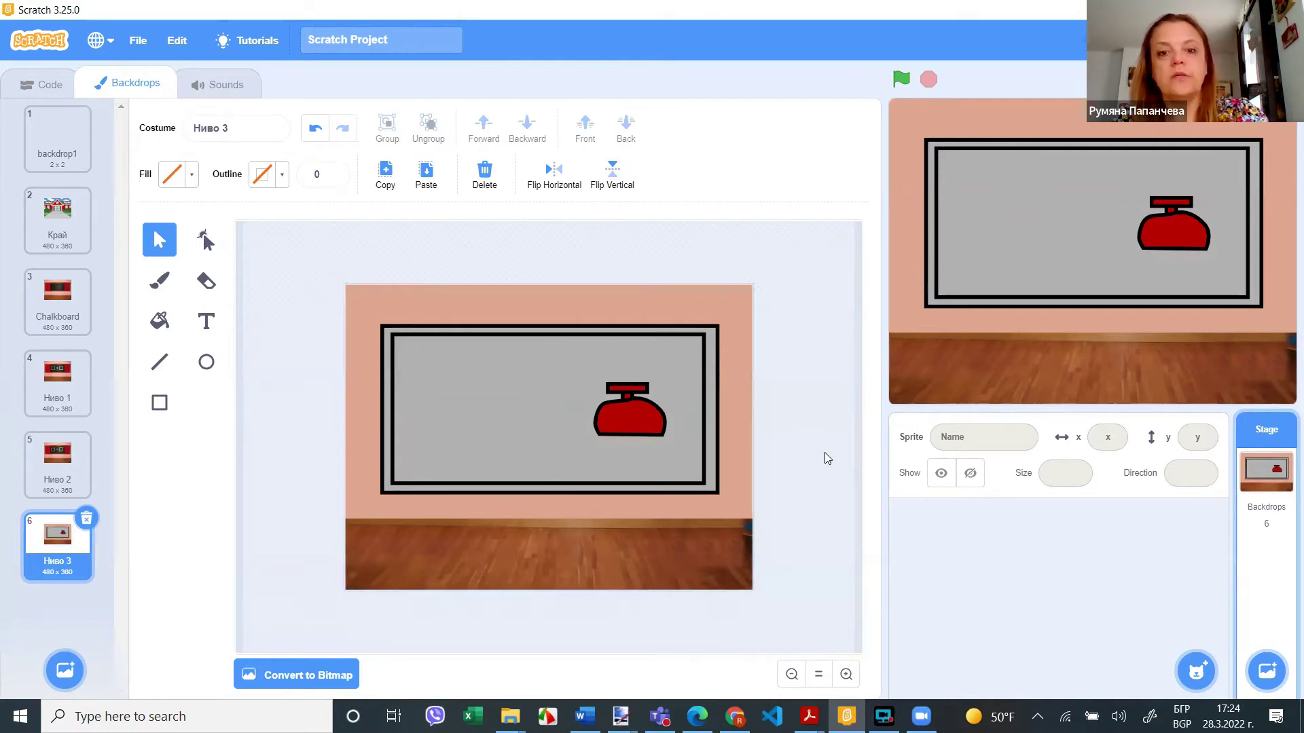
{"action": "left_click_drag", "start_coordinate": [633, 415], "coordinate": [631, 459]}
{"action": "left_click", "coordinate": [723, 474]}
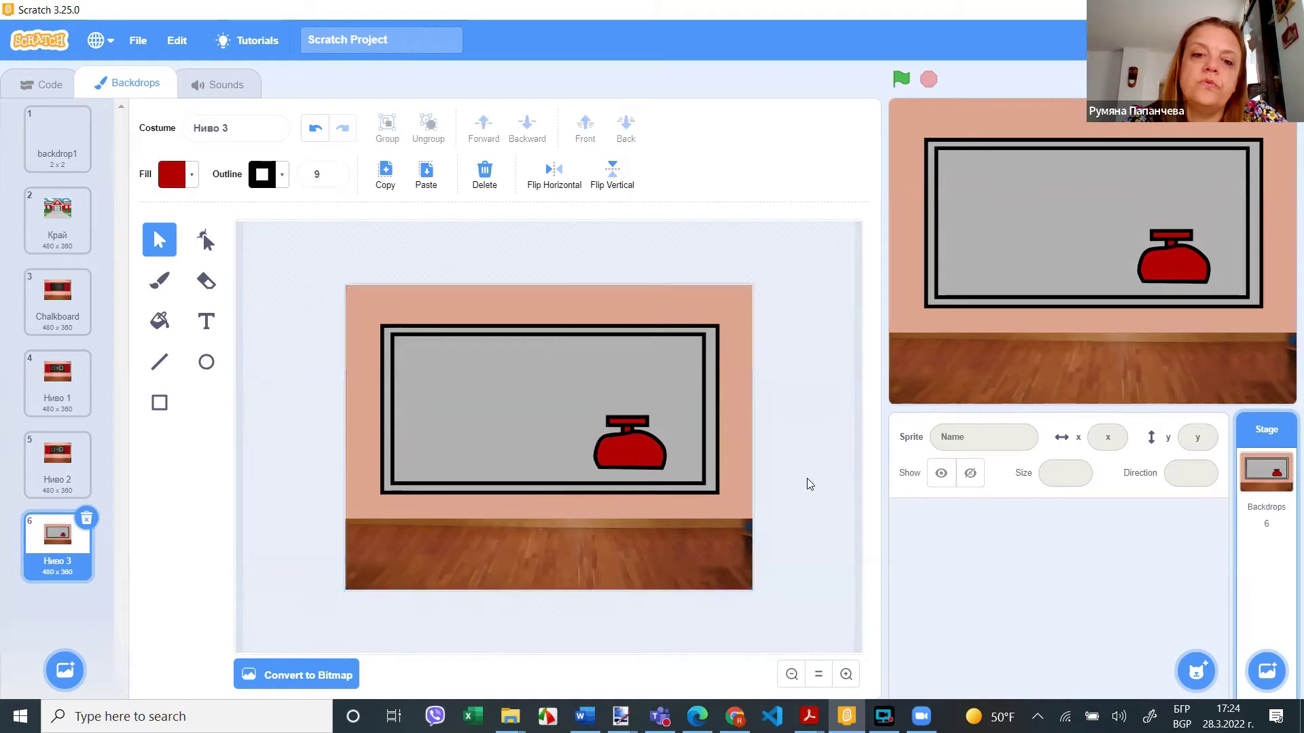
- Add the text "HISTORY" in red Curly lettering on the left part of the whiteboard
{"action": "left_click", "coordinate": [220, 323]}
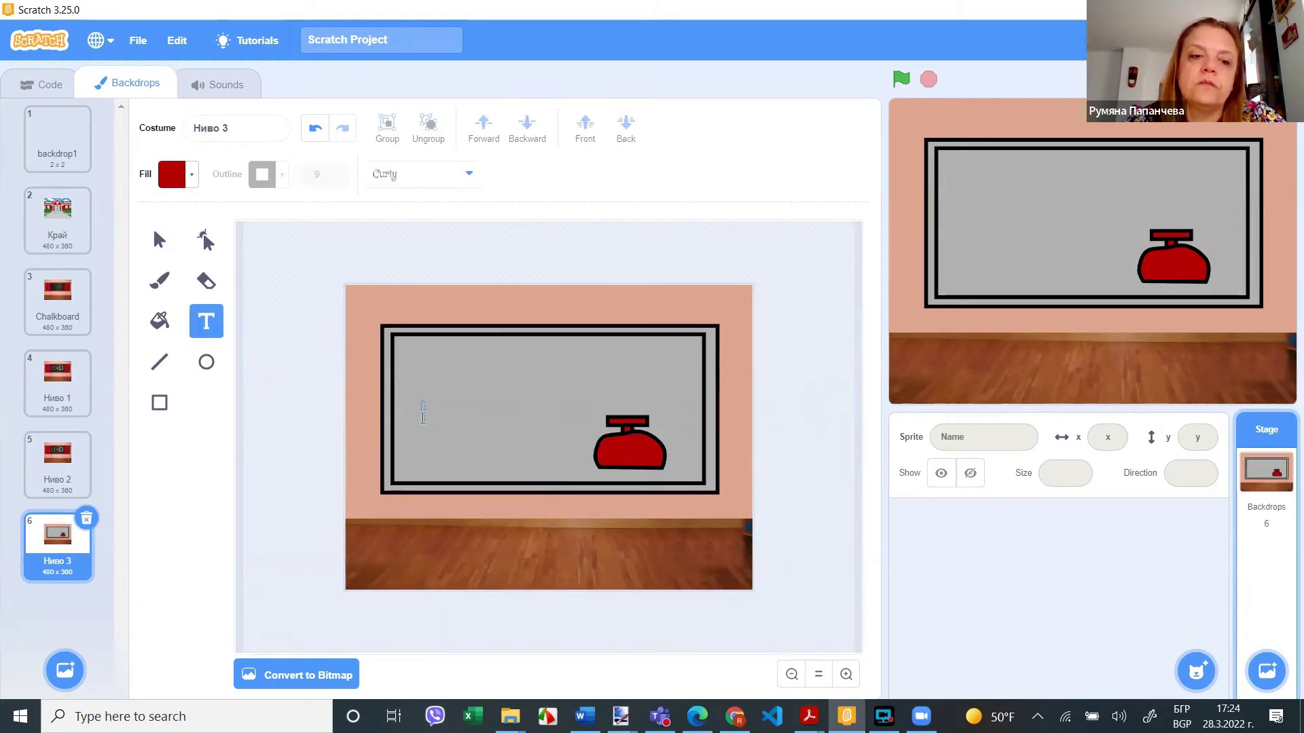
{"action": "type", "text": "хпс"}
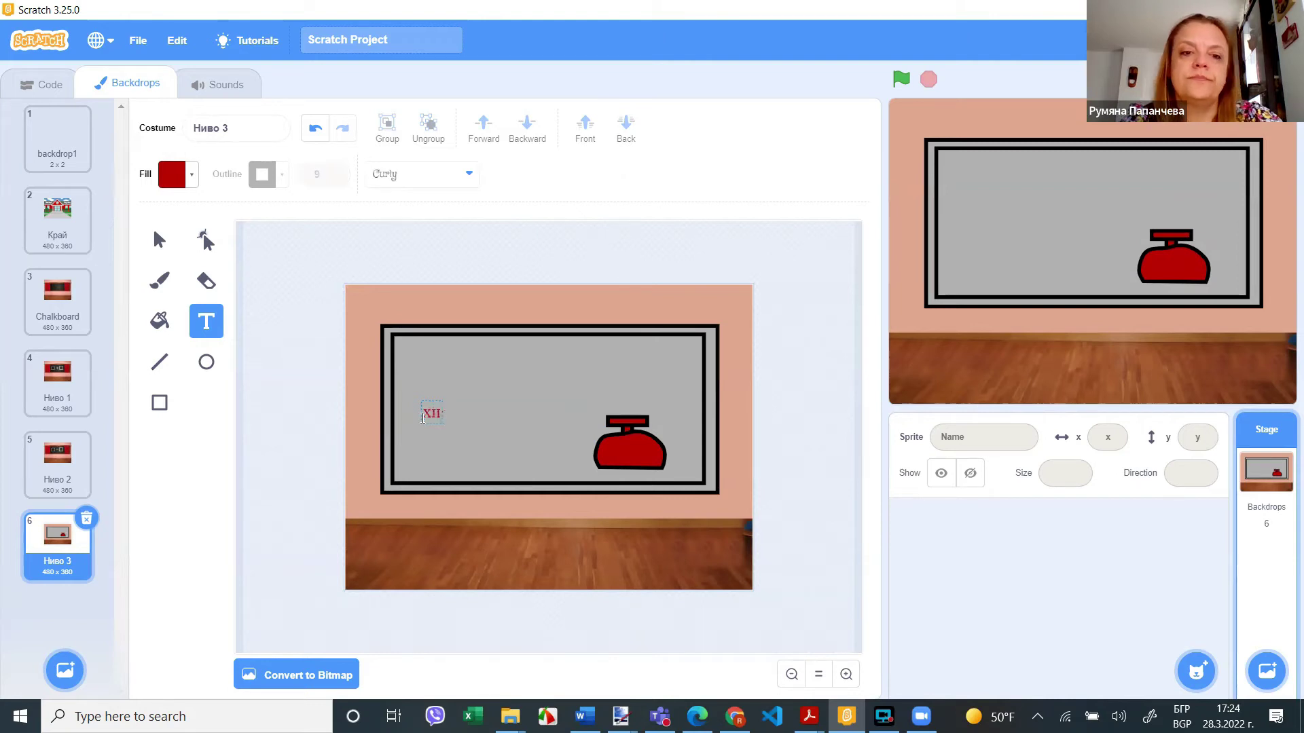
{"action": "key", "text": "alt+shift"}
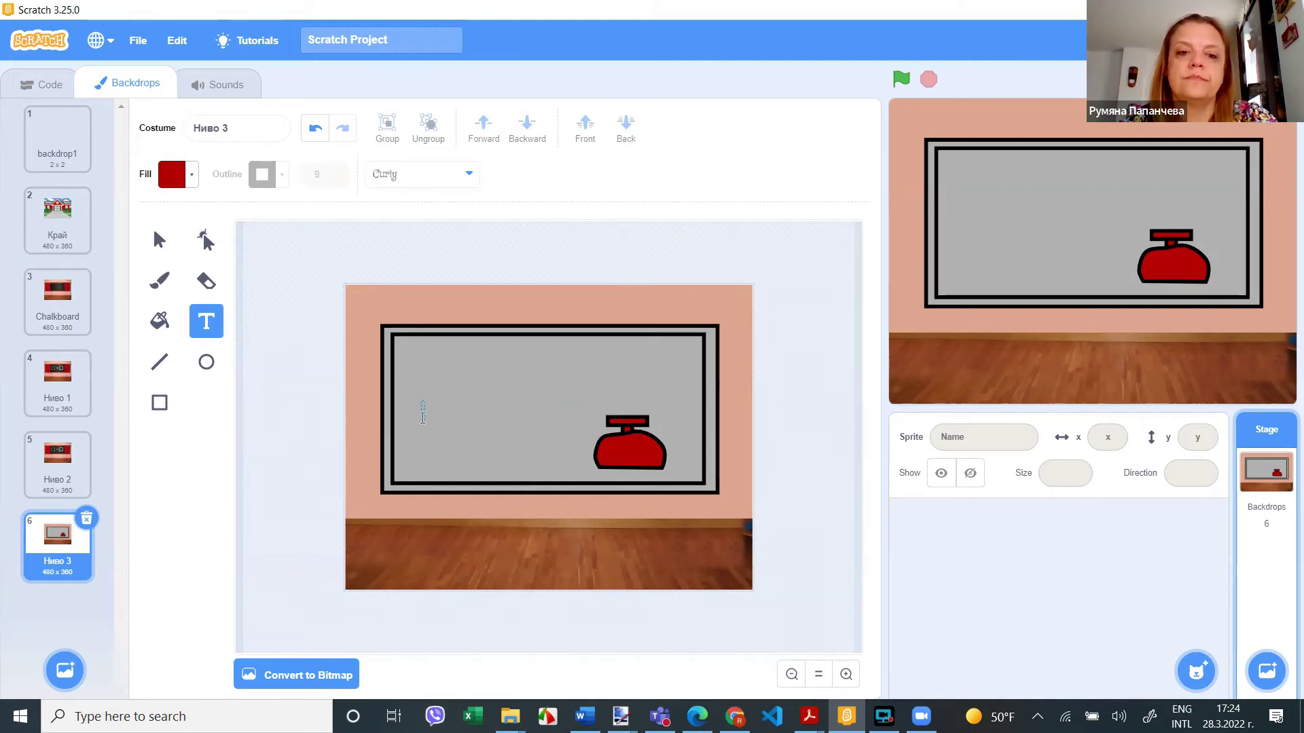
{"action": "type", "text": "HISTORY"}
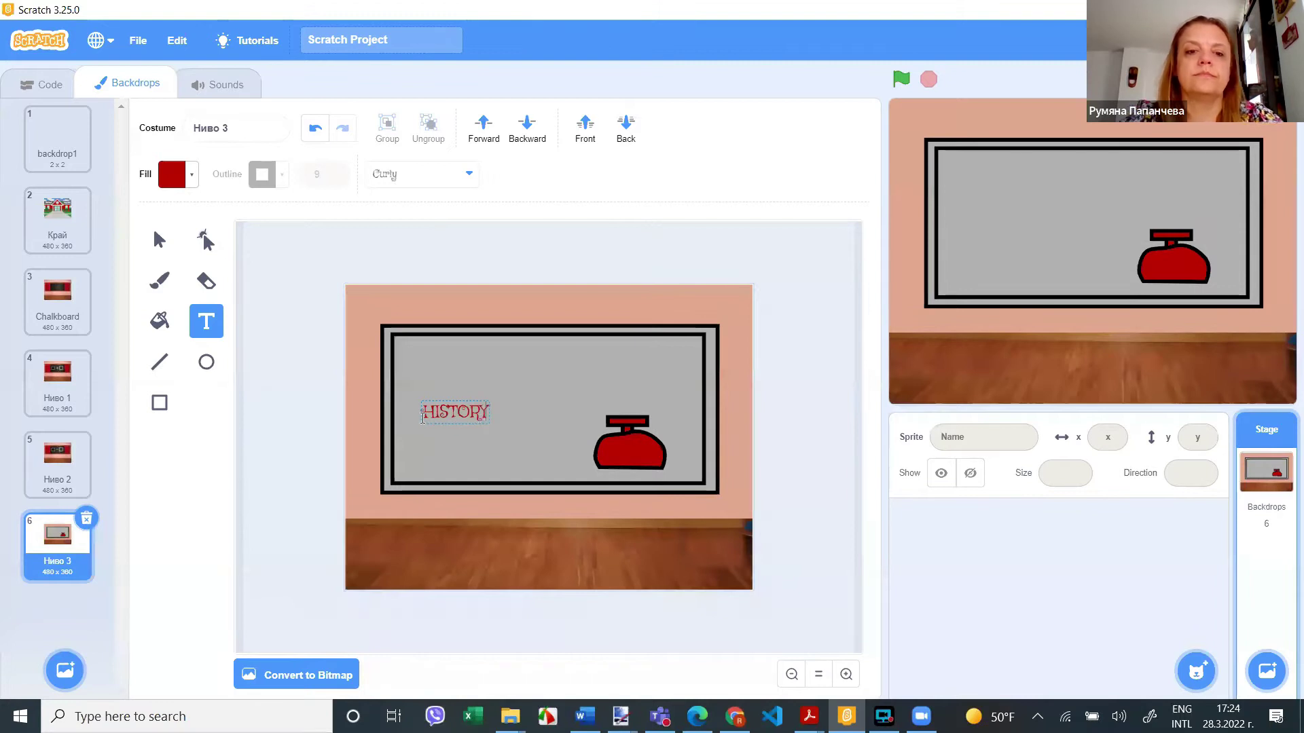
{"action": "key", "text": "alt+Tab"}
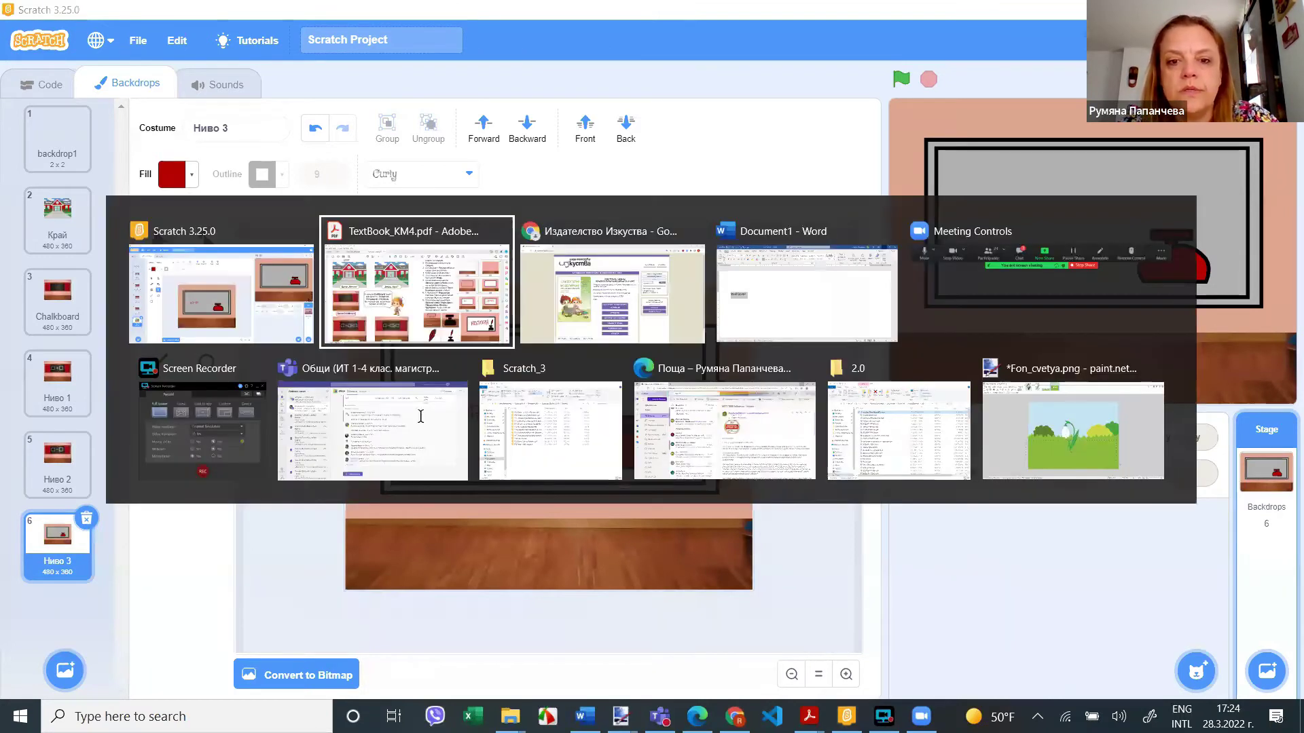
{"action": "key", "text": "alt+Tab"}
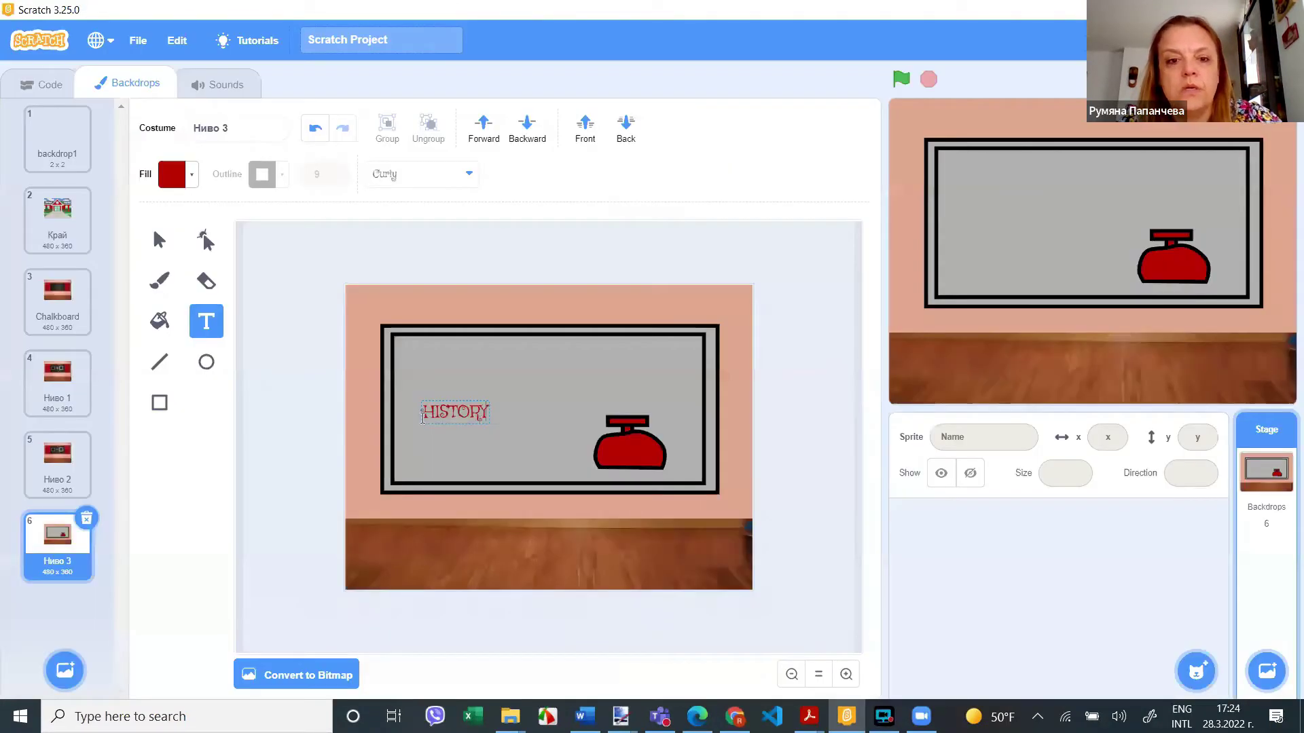
{"action": "key", "text": "Escape"}
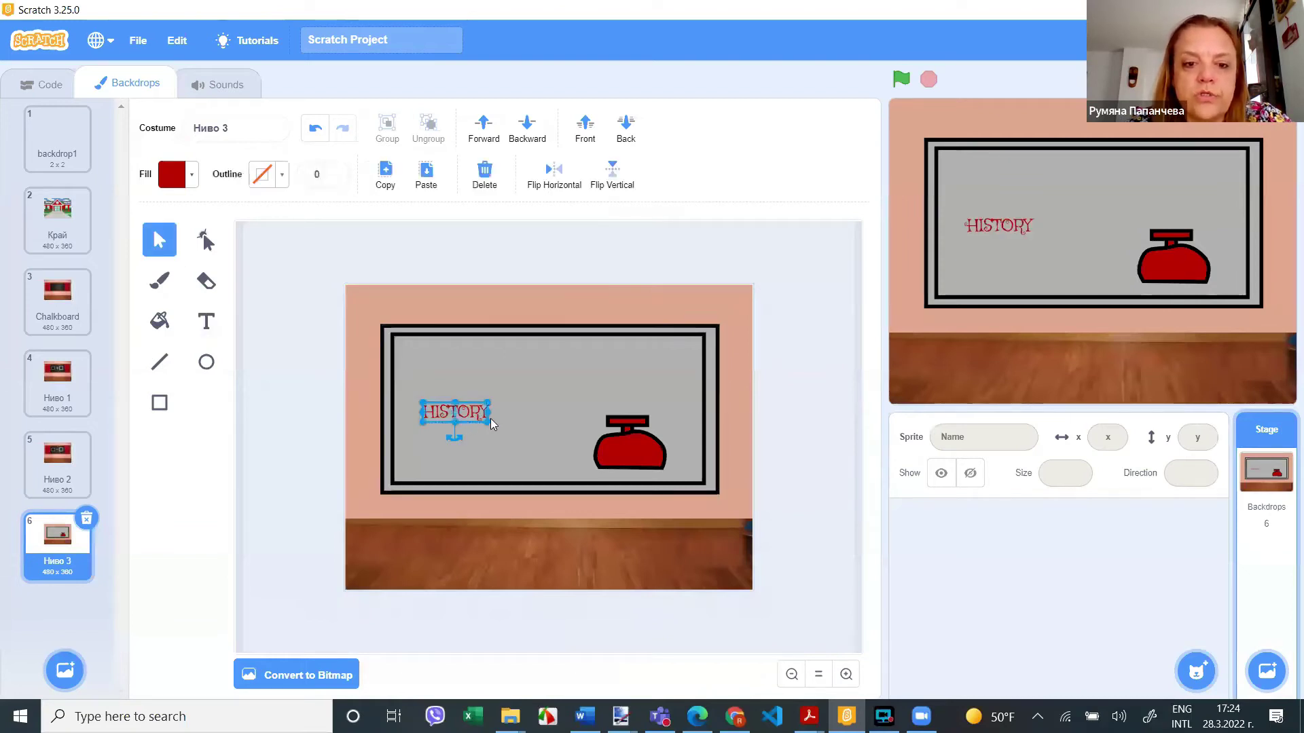
- Enlarge the HISTORY text across the whiteboard, tilt it upward to the right and position it clear of the inkwell
{"action": "left_click_drag", "start_coordinate": [490, 402], "coordinate": [597, 356]}
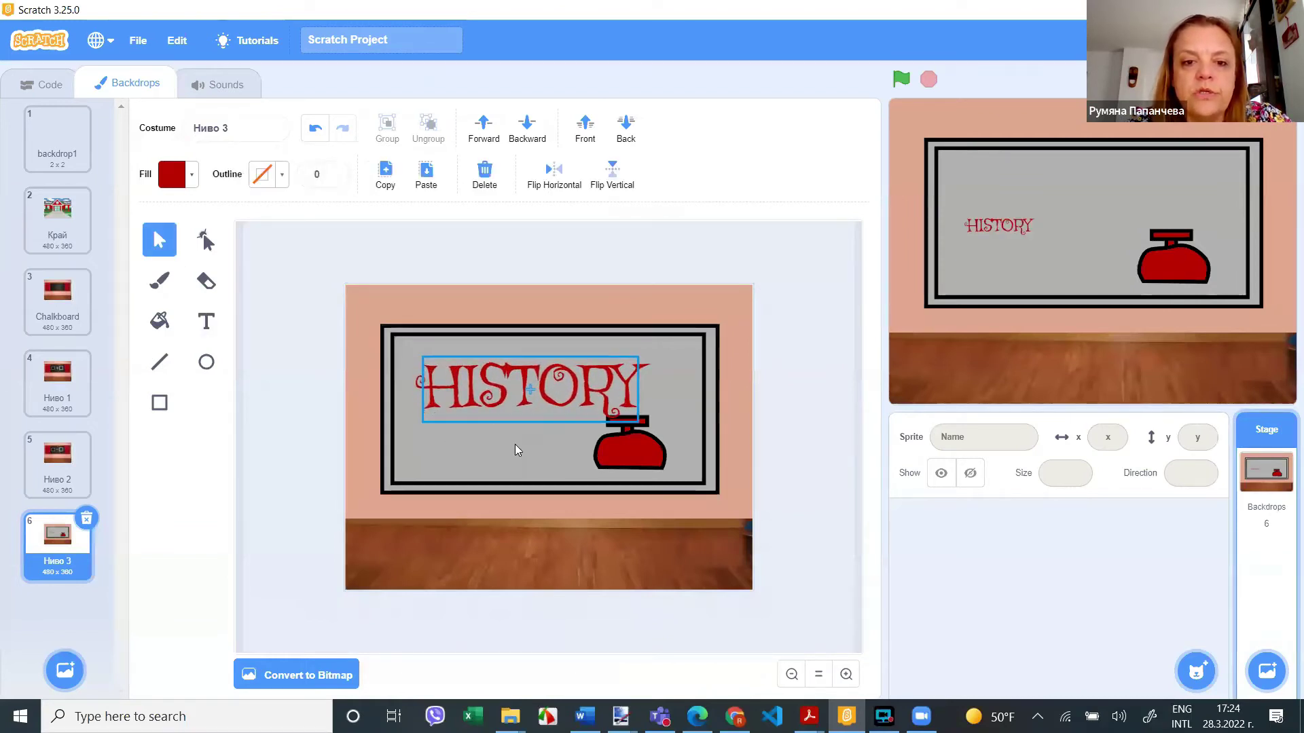
{"action": "left_click_drag", "start_coordinate": [529, 438], "coordinate": [540, 405]}
{"action": "left_click", "coordinate": [780, 435]}
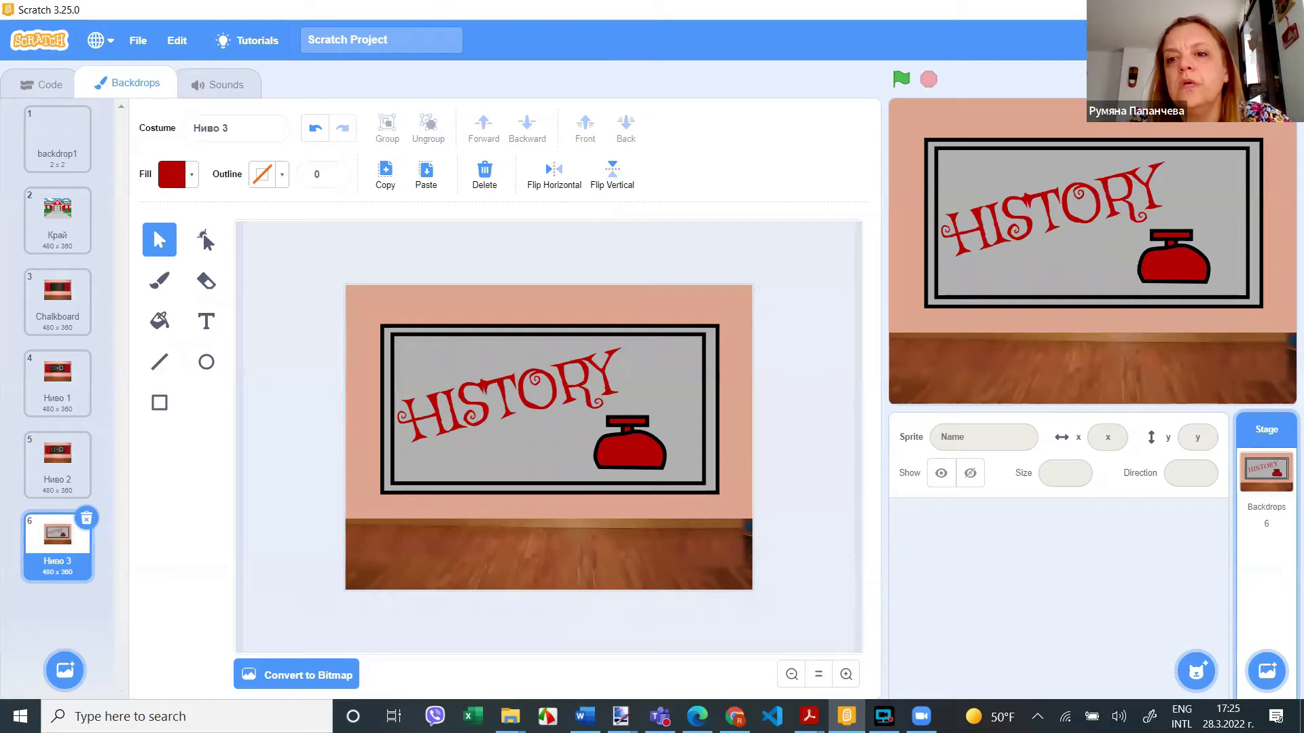
- View the history backdrop on the full-screen stage and return to the editor
{"action": "left_click", "coordinate": [1280, 80]}
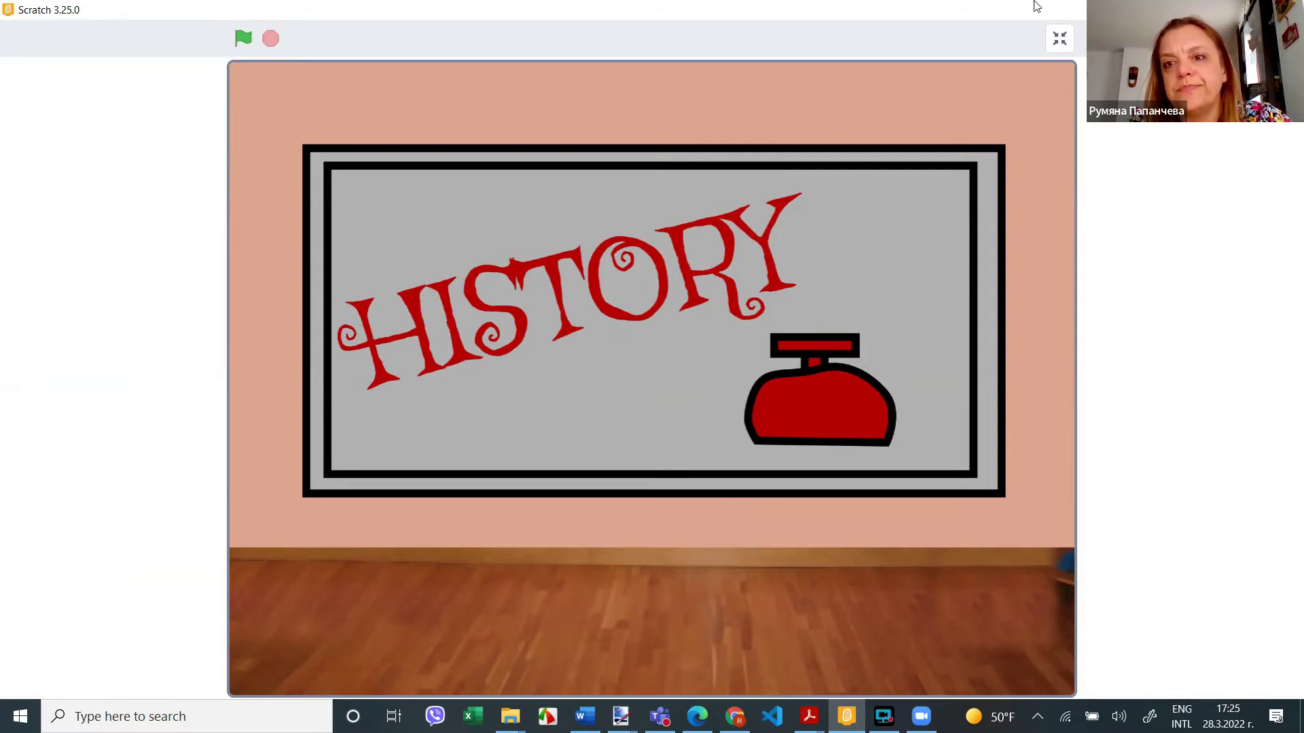
{"action": "left_click", "coordinate": [1059, 43]}
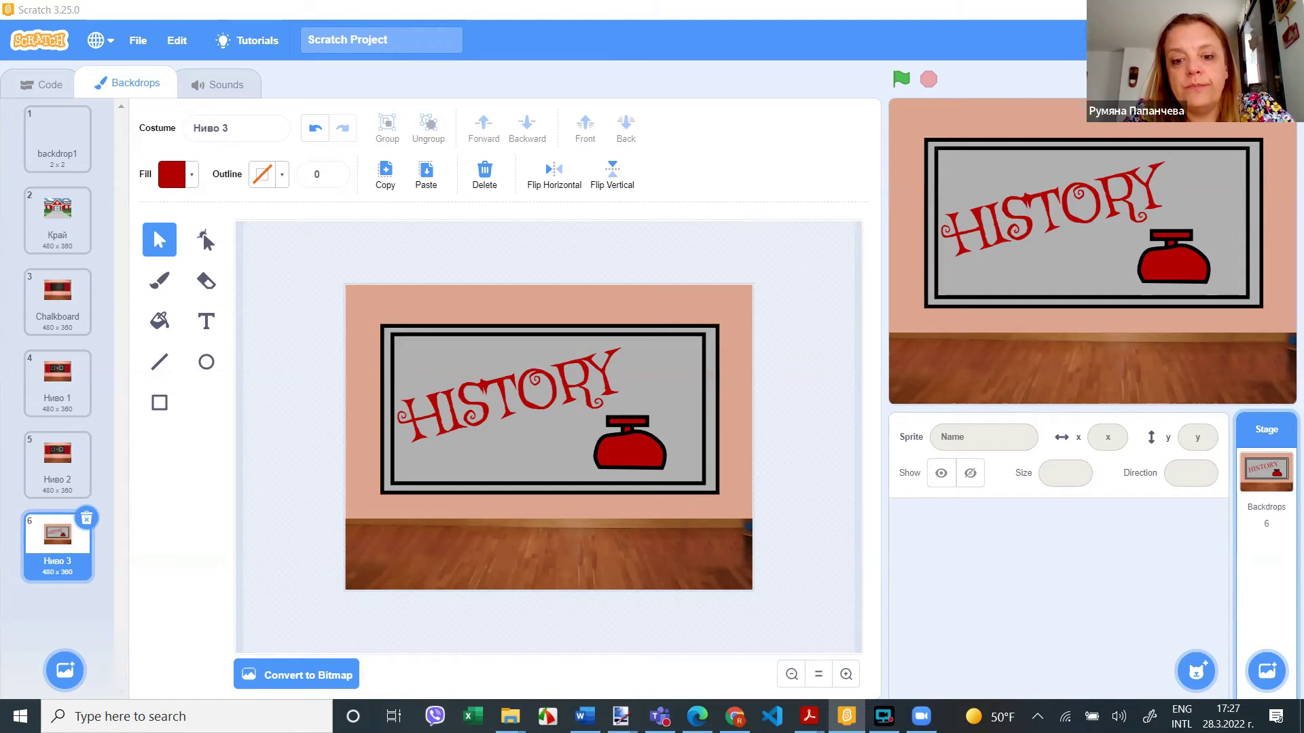
- Switch to TextBook_KM4.pdf in Adobe Acrobat and examine the history backdrop instructions and inkwell and quill pictures on page 24
{"action": "mouse_move", "coordinate": [846, 716]}
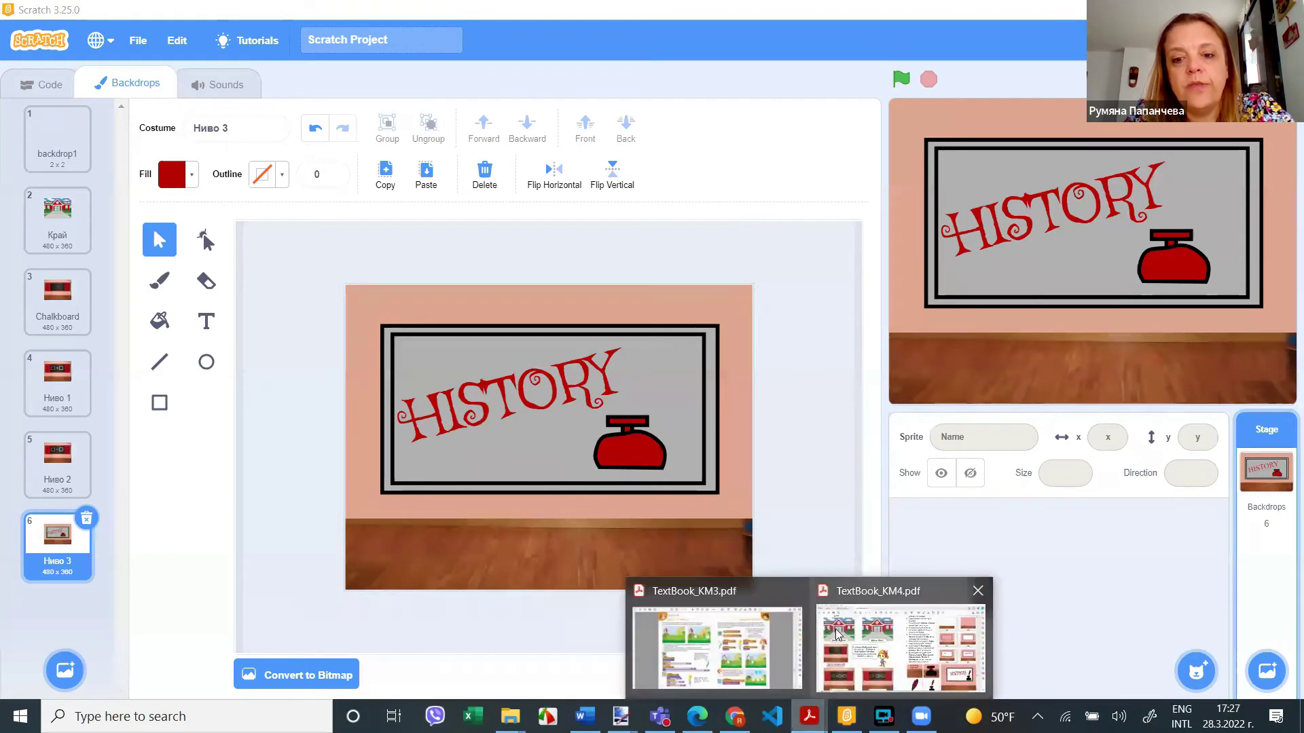
{"action": "left_click", "coordinate": [836, 631]}
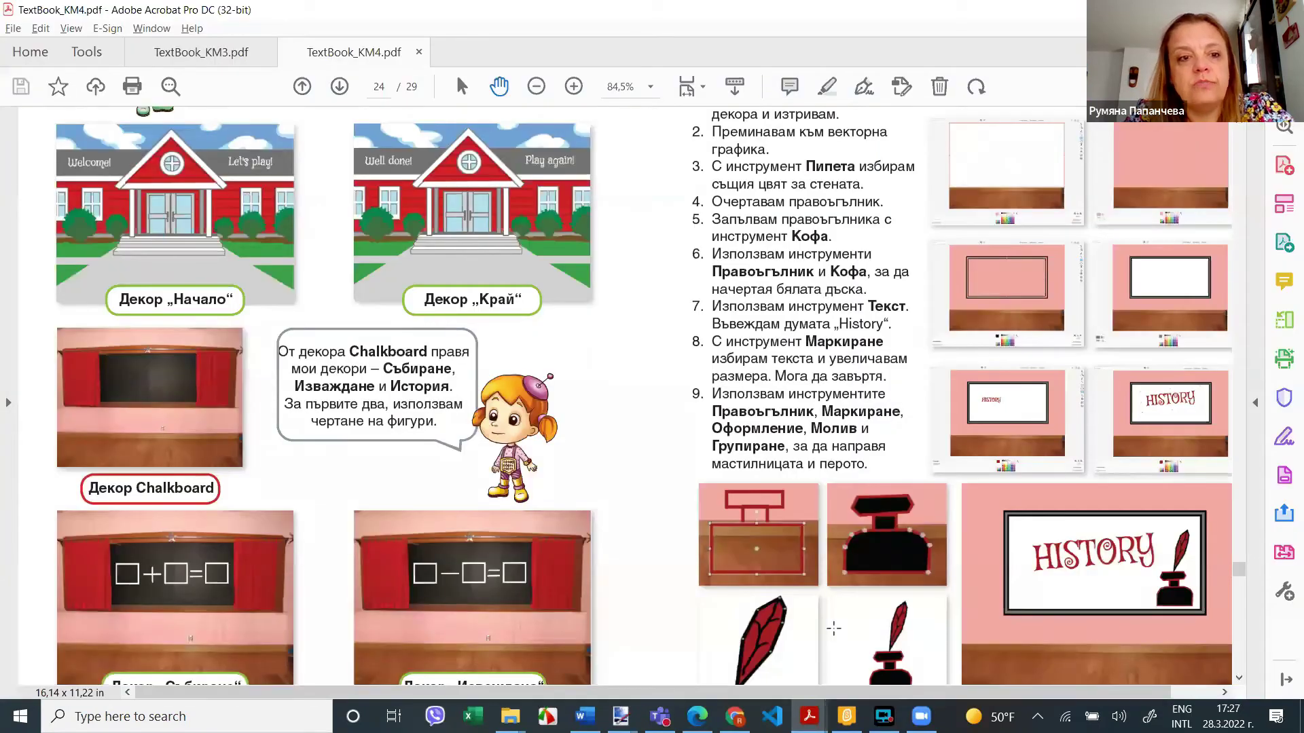
{"action": "scroll", "coordinate": [834, 628], "scroll_direction": "down", "scroll_amount": 1}
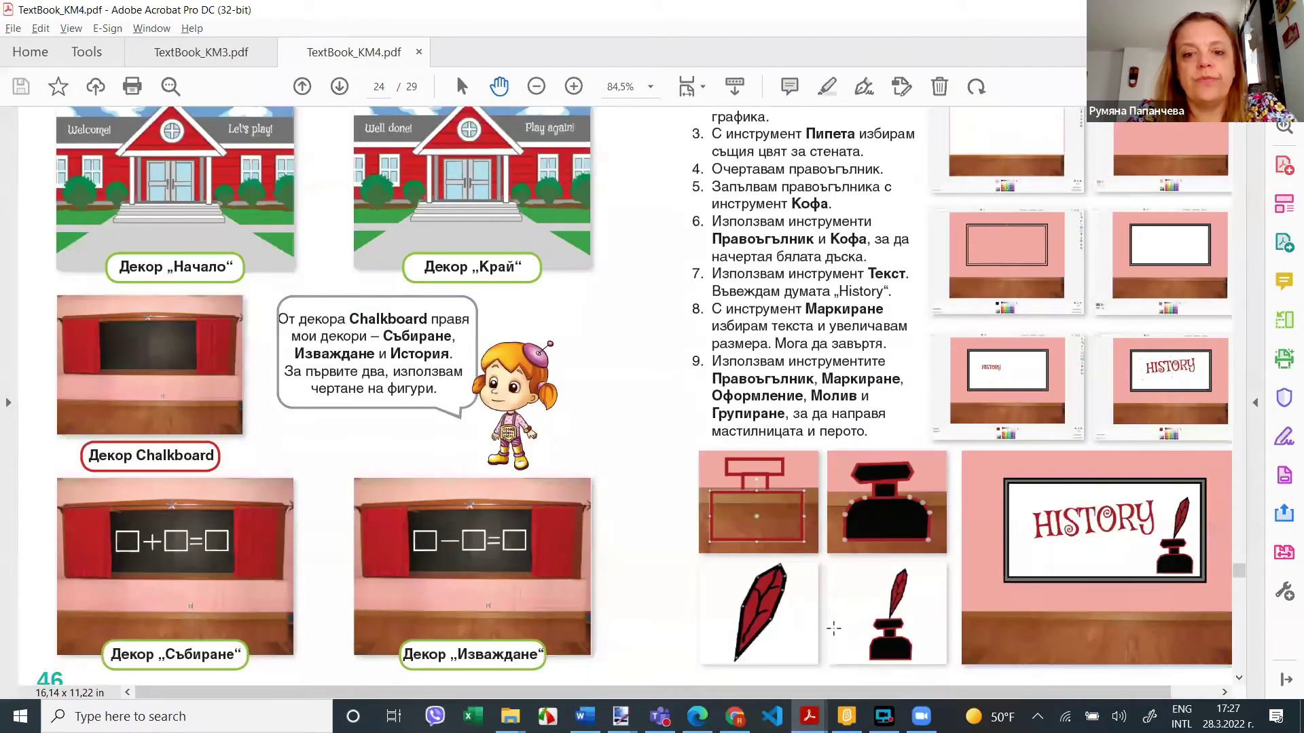